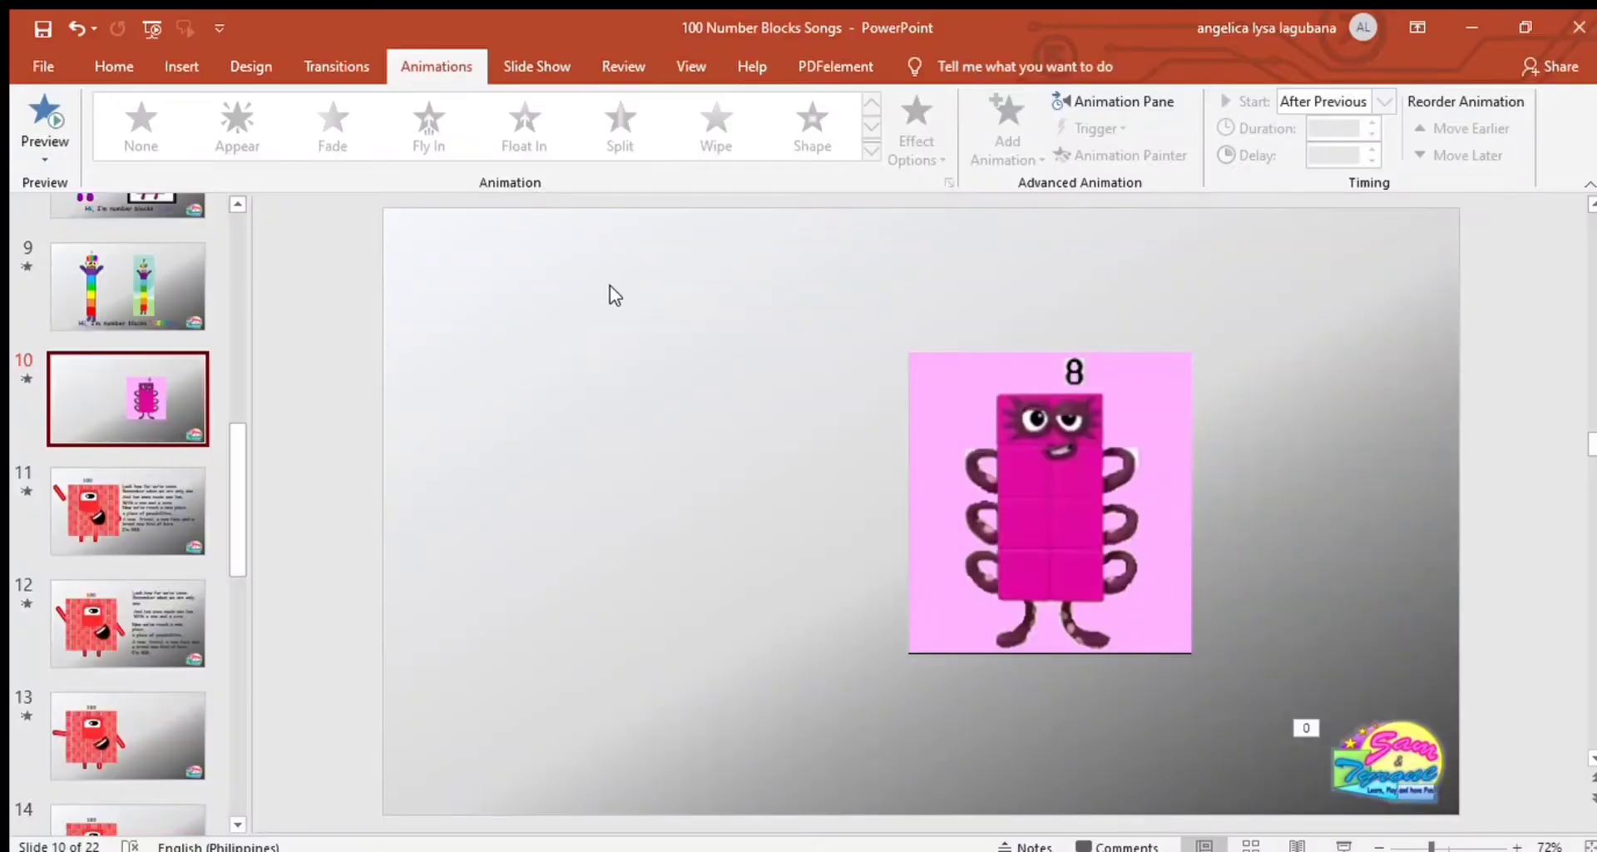
Step: Draw a square beside the reference picture, fill it magenta and remove its outline
{"action": "left_click", "coordinate": [180, 66]}
{"action": "left_click_drag", "start_coordinate": [574, 328], "coordinate": [665, 416]}
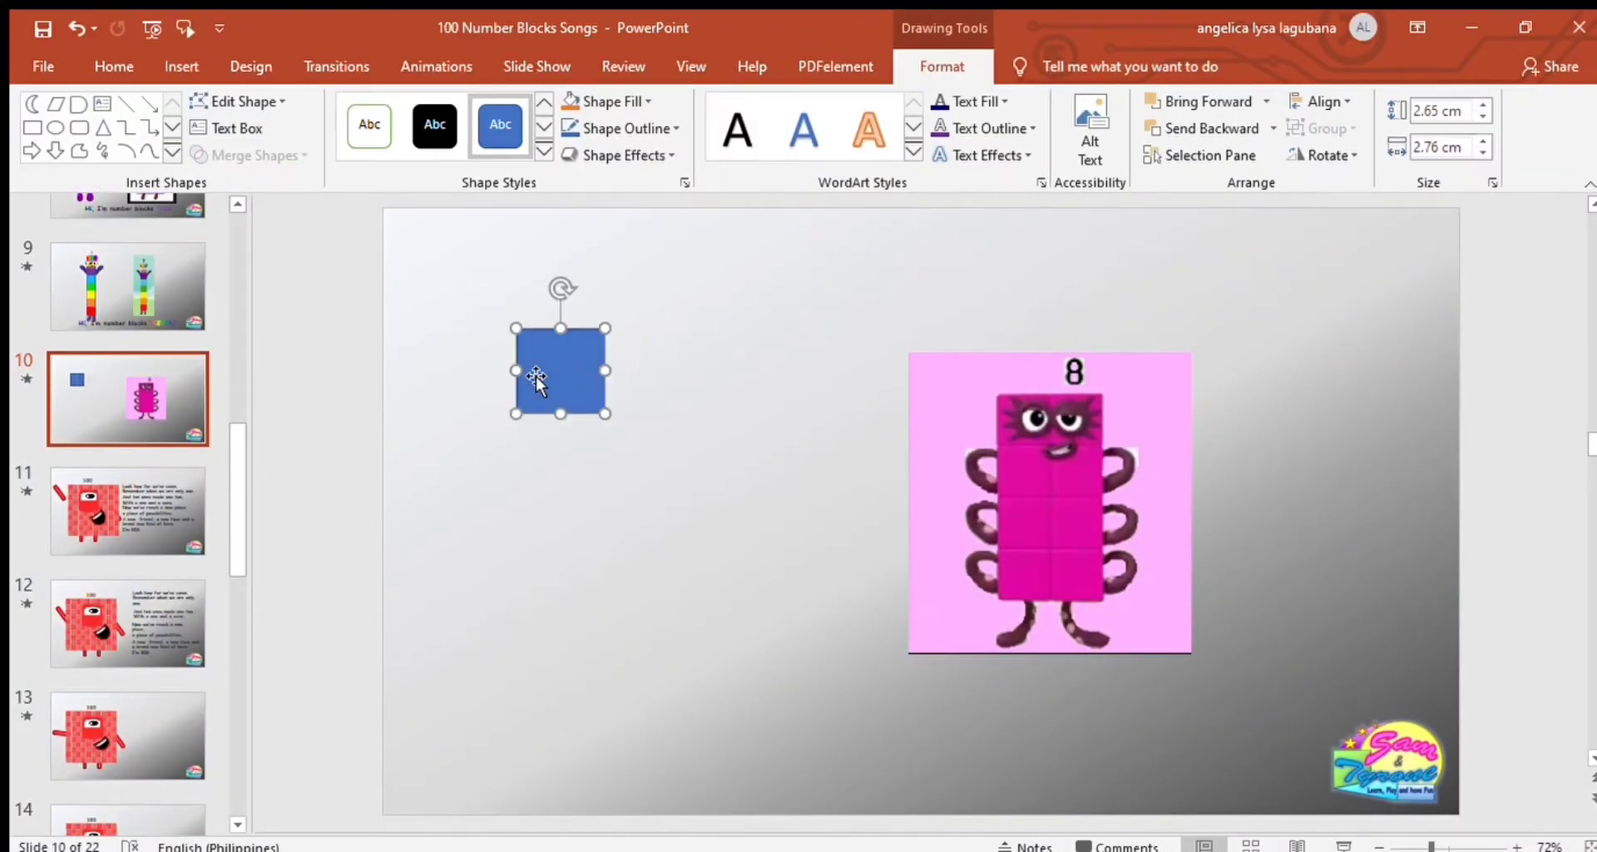
{"action": "left_click", "coordinate": [642, 96]}
{"action": "left_click", "coordinate": [688, 339]}
{"action": "key", "text": "ctrl+z"}
{"action": "left_click", "coordinate": [605, 385]}
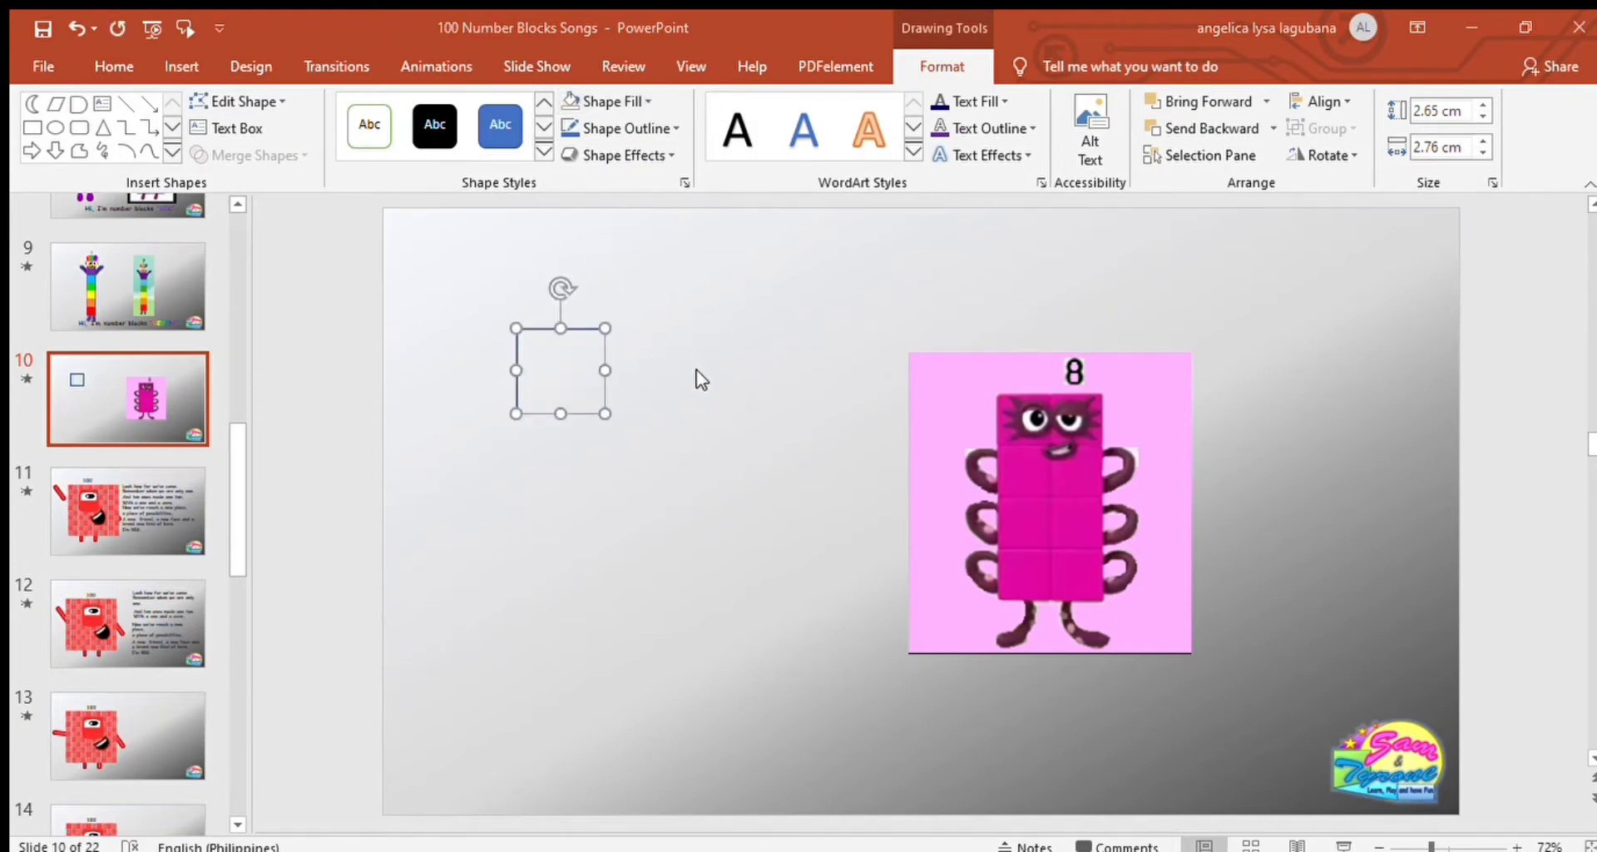
{"action": "key", "text": "ctrl+y"}
{"action": "left_click", "coordinate": [736, 367]}
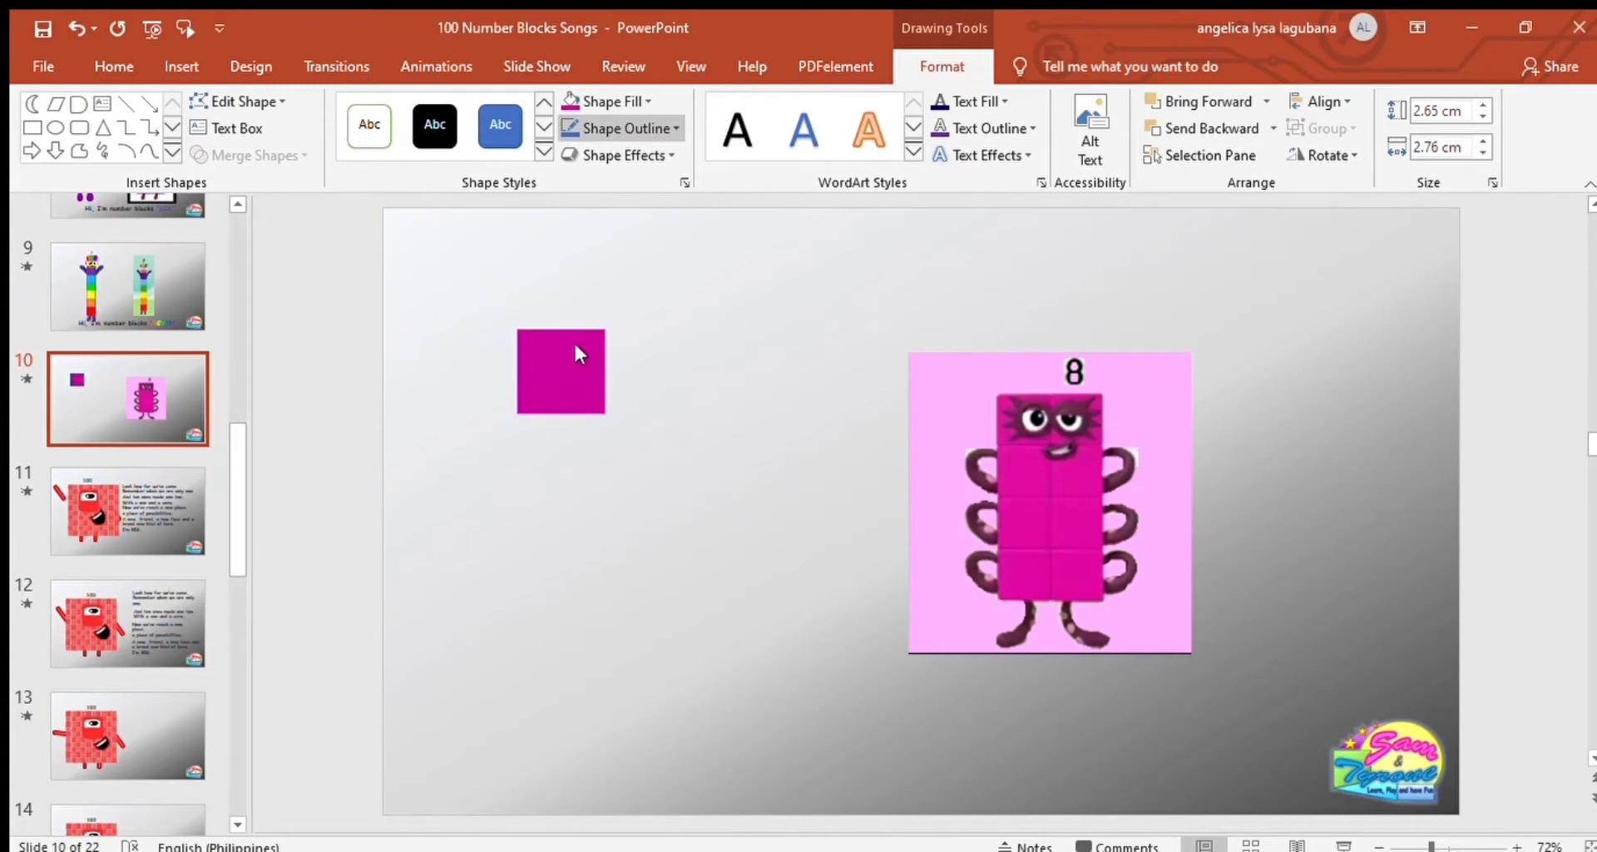
{"action": "left_click", "coordinate": [529, 346]}
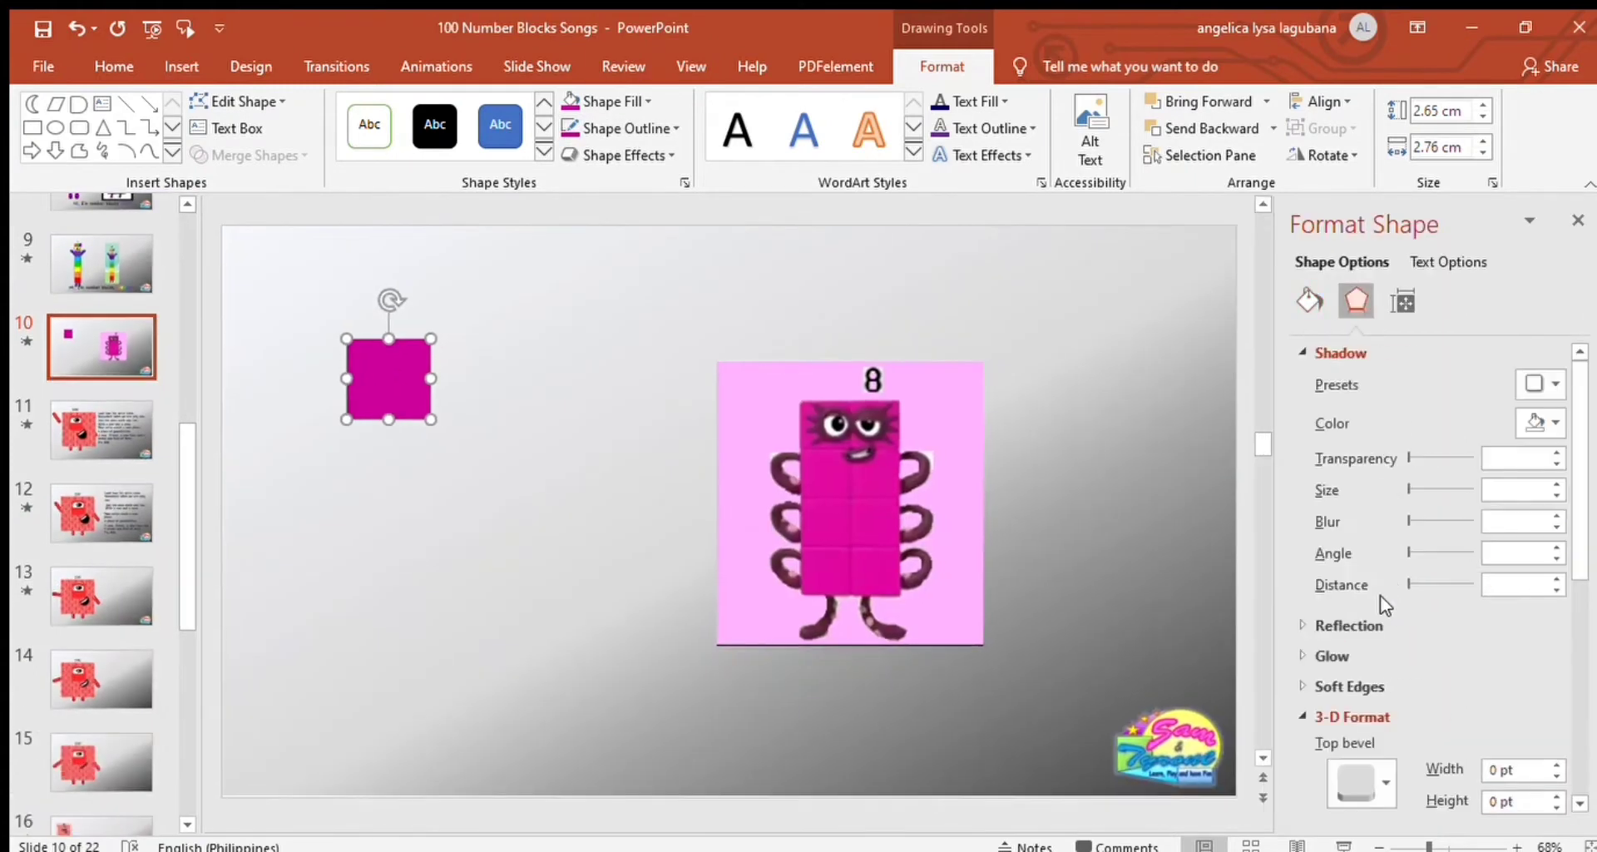
Step: Duplicate the bevelled square into a column of four, then copy it into a second column
{"action": "key", "text": "ctrl+d"}
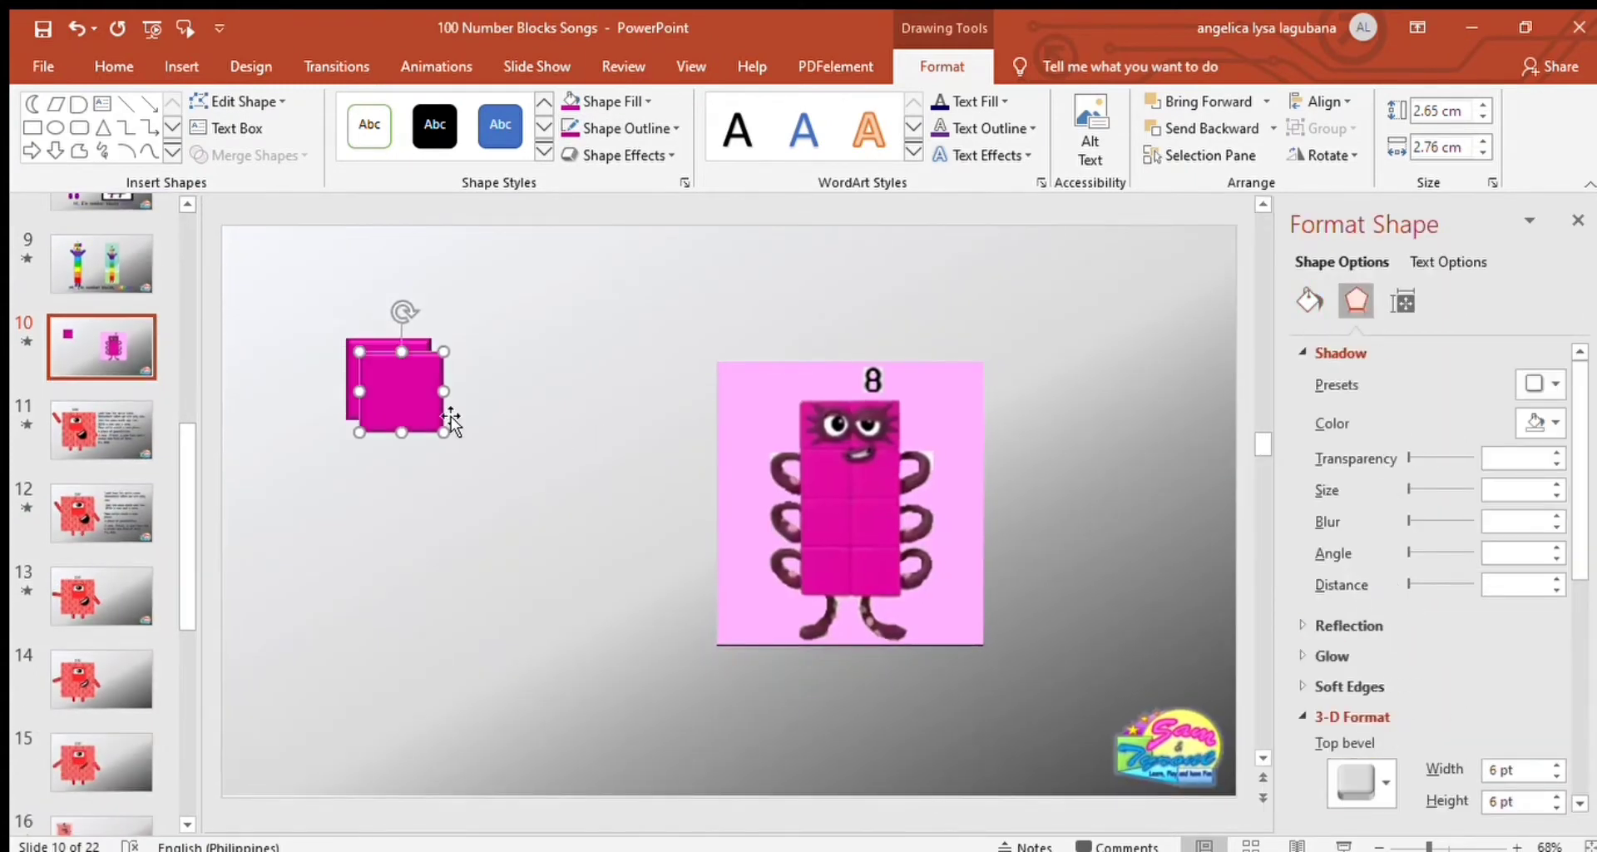
{"action": "left_click_drag", "start_coordinate": [451, 416], "coordinate": [399, 462]}
{"action": "key", "text": "ctrl+d"}
{"action": "key", "text": "ctrl+d"}
{"action": "left_click_drag", "start_coordinate": [462, 650], "coordinate": [340, 304]}
{"action": "key", "text": "ctrl+d"}
{"action": "left_click_drag", "start_coordinate": [400, 375], "coordinate": [449, 356]}
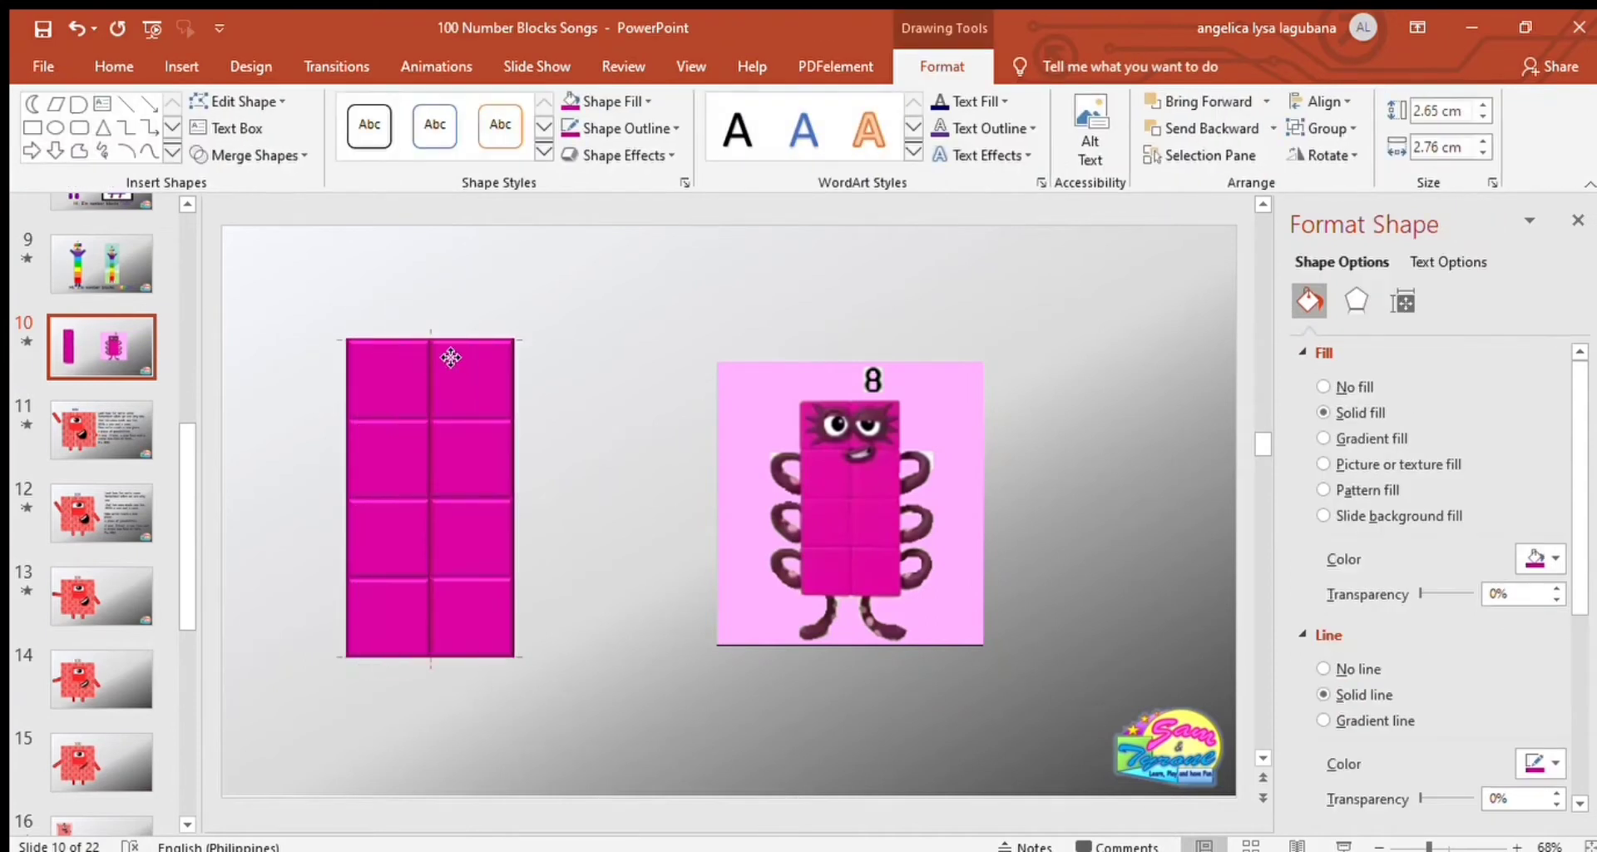
{"action": "left_click", "coordinate": [604, 303]}
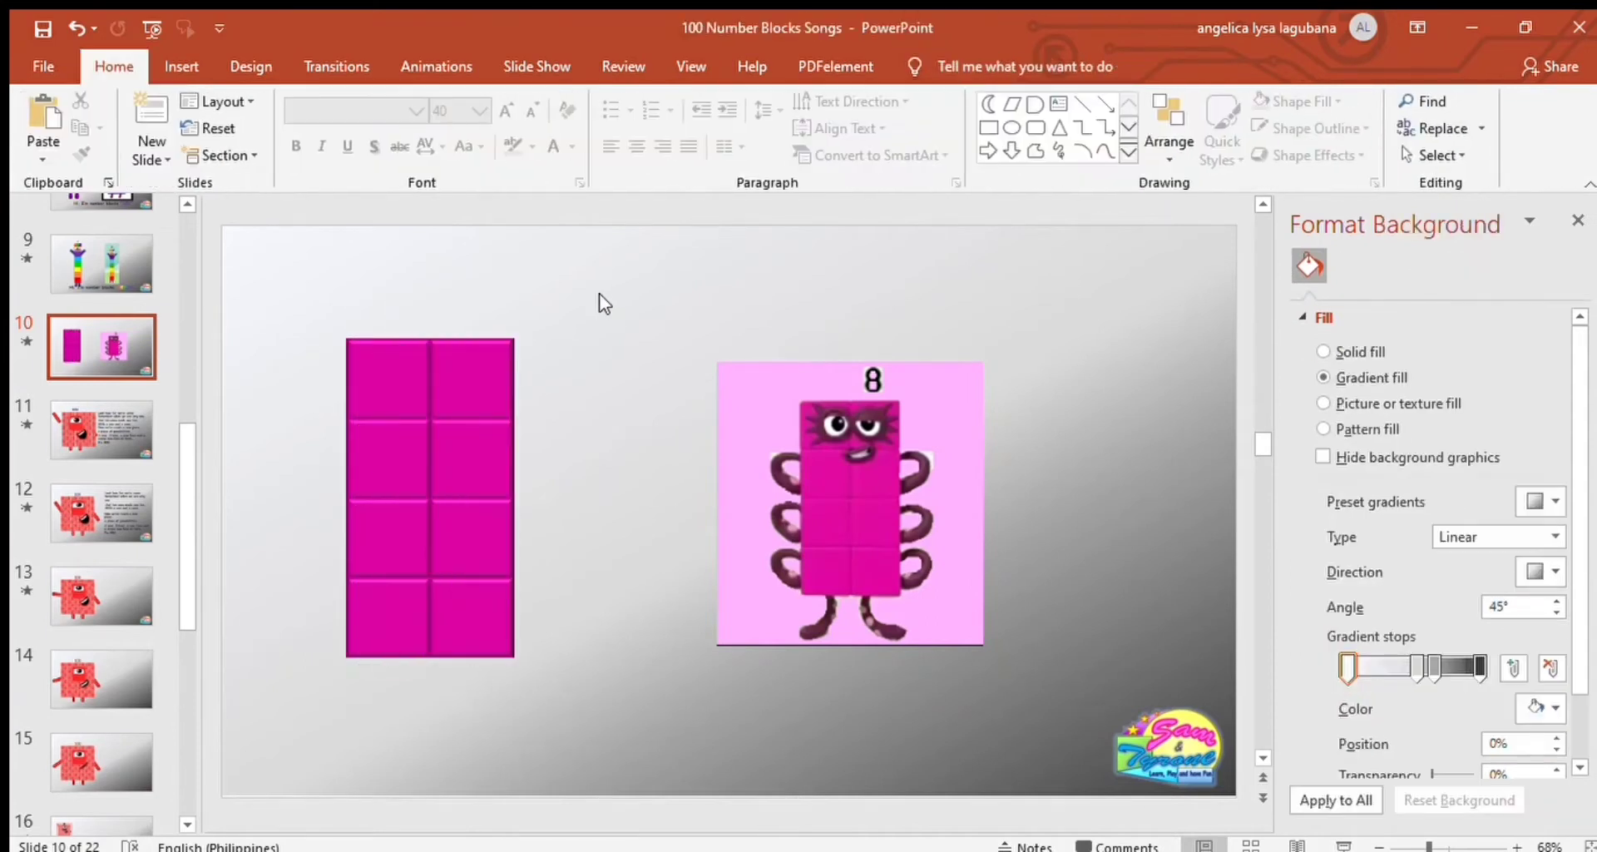
Step: Draw a small dark spiky shape and move and rotate it onto the block's top-left corner
{"action": "left_click", "coordinate": [182, 75]}
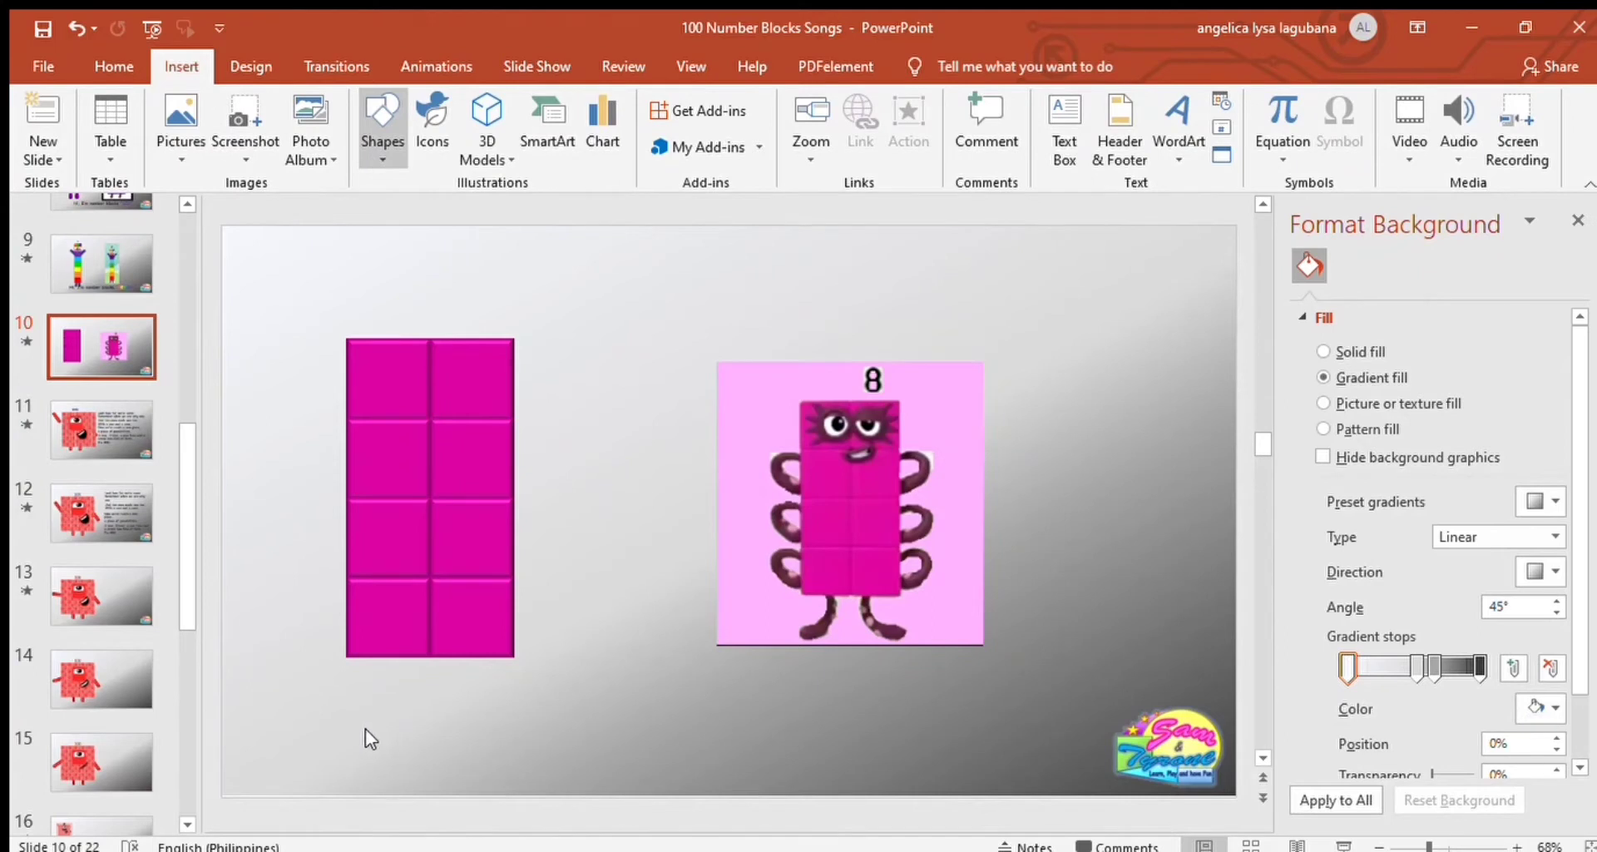
{"action": "mouse_move", "coordinate": [369, 332]}
{"action": "left_mouse_down"}
{"action": "mouse_move", "coordinate": [414, 391]}
{"action": "mouse_move", "coordinate": [399, 378]}
{"action": "left_mouse_up"}
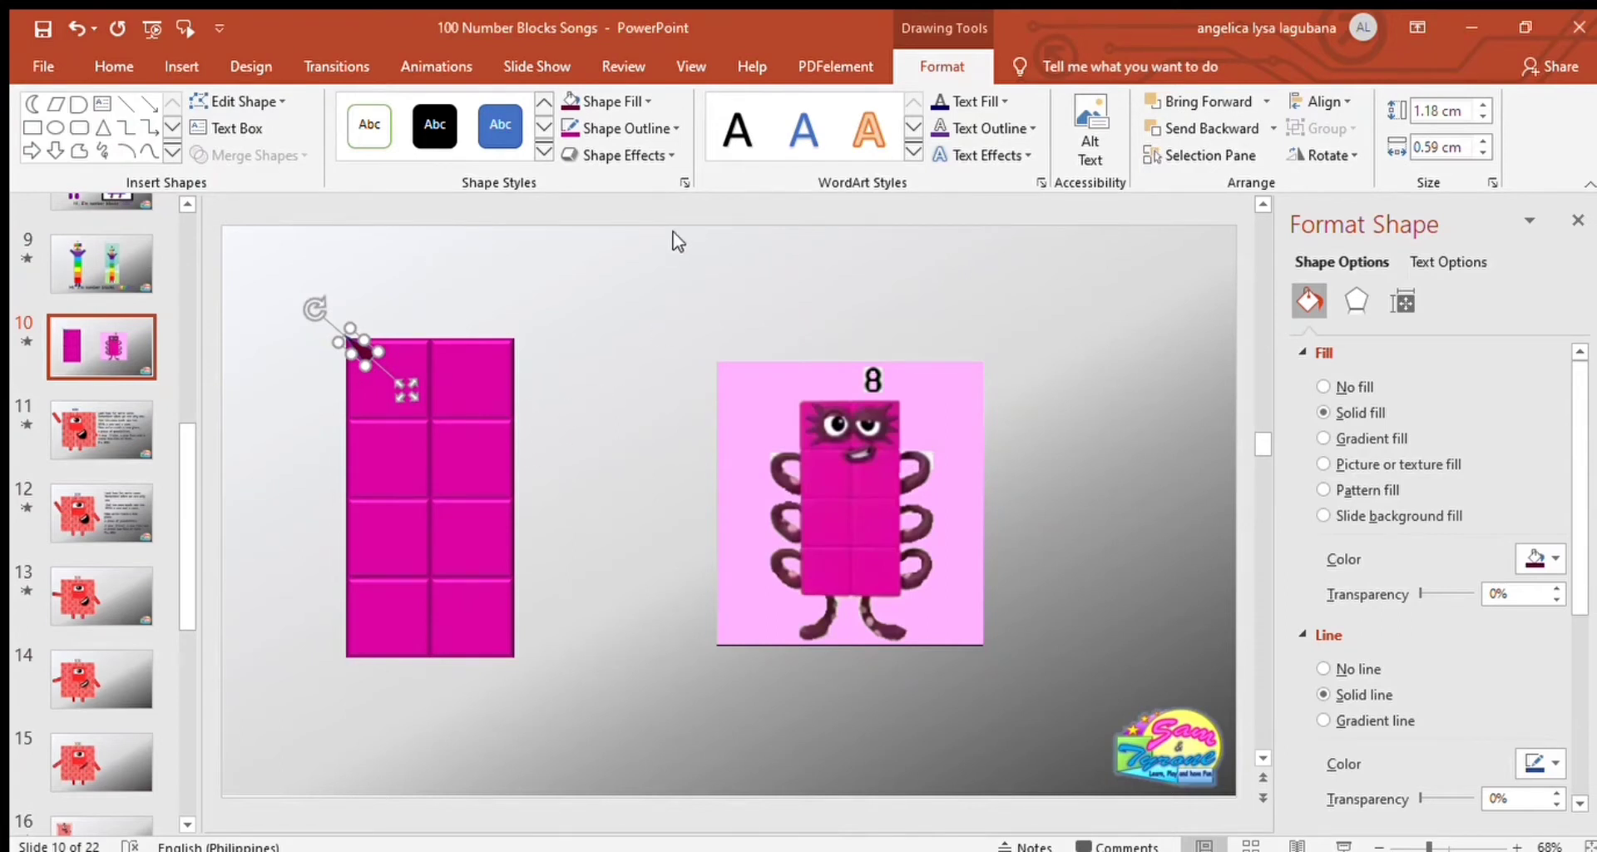
{"action": "mouse_move", "coordinate": [351, 342]}
{"action": "left_mouse_down"}
{"action": "mouse_move", "coordinate": [376, 367]}
{"action": "mouse_move", "coordinate": [301, 385]}
{"action": "left_mouse_up"}
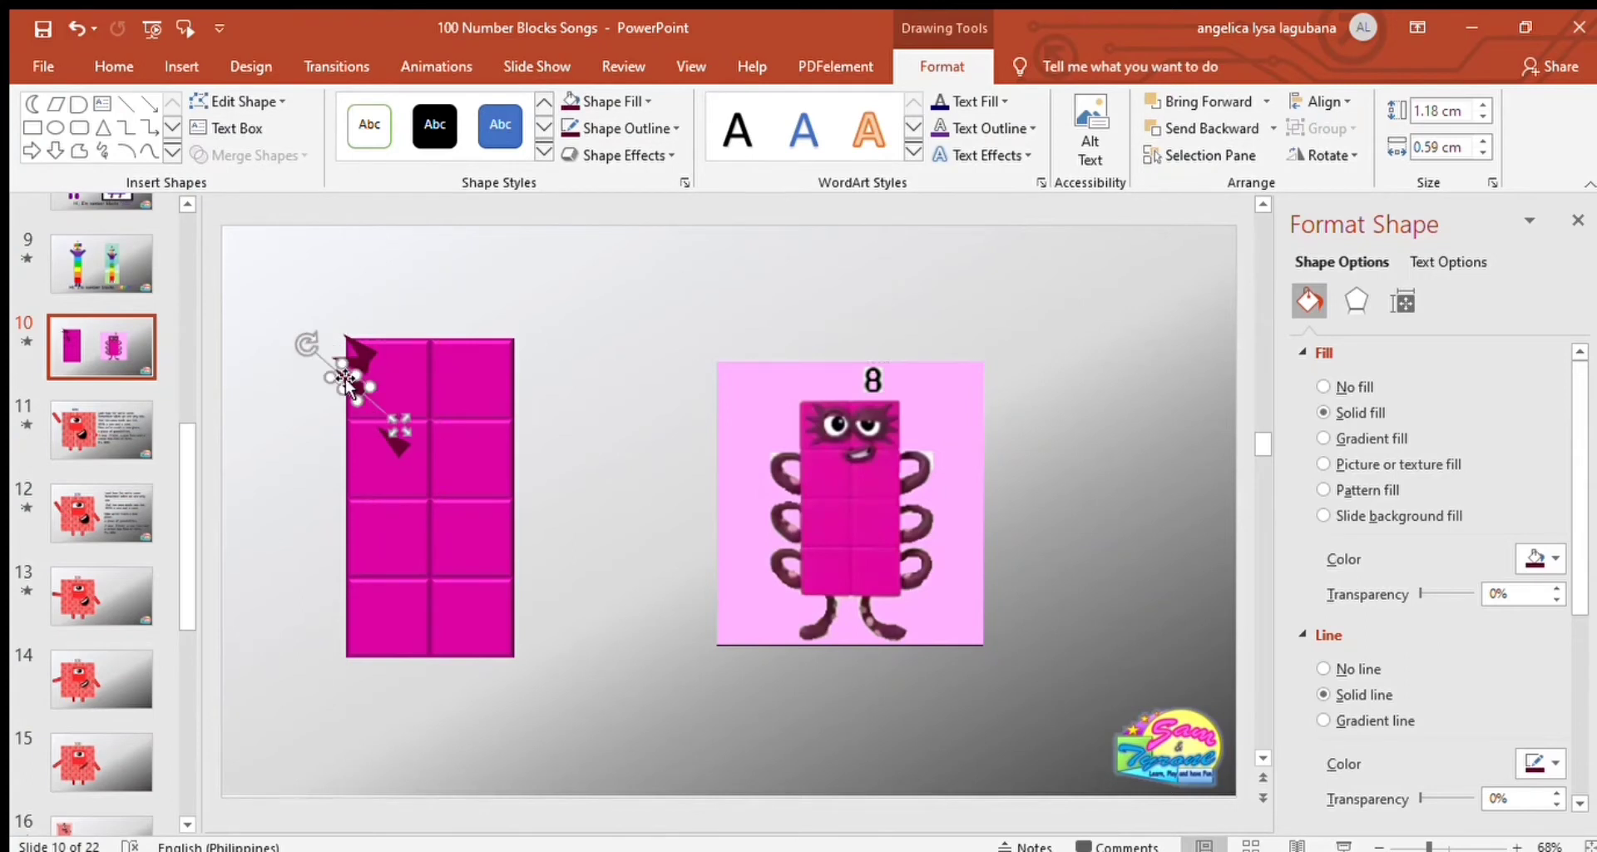
{"action": "mouse_move", "coordinate": [301, 385]}
{"action": "left_mouse_down"}
{"action": "mouse_move", "coordinate": [370, 396]}
{"action": "mouse_move", "coordinate": [366, 344]}
{"action": "mouse_move", "coordinate": [346, 371]}
{"action": "mouse_move", "coordinate": [292, 384]}
{"action": "left_mouse_up"}
{"action": "left_click", "coordinate": [304, 421]}
{"action": "left_click", "coordinate": [366, 352]}
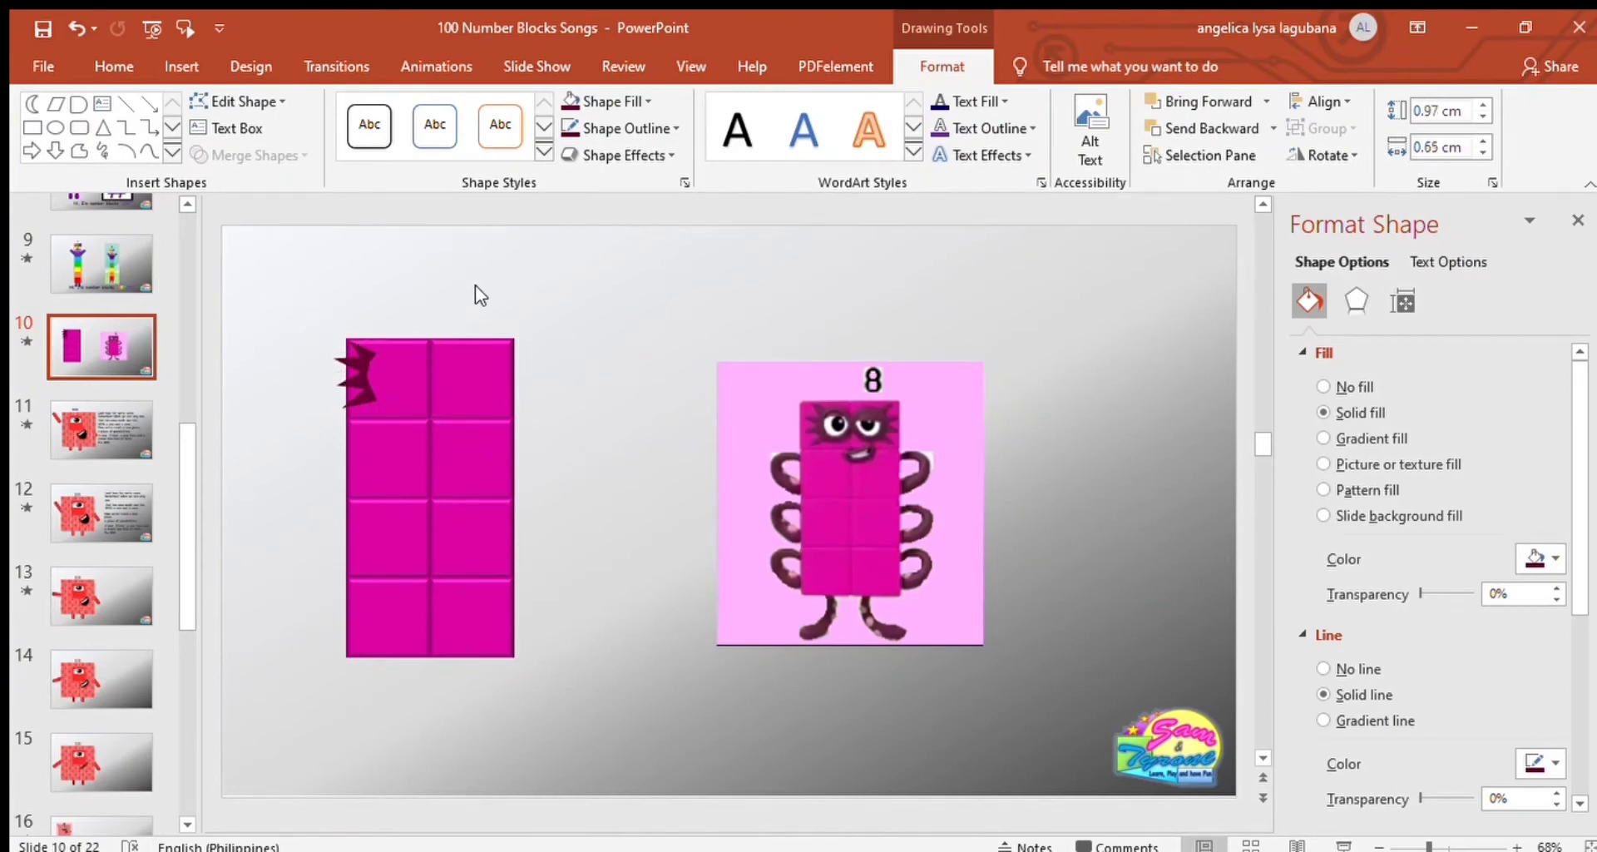
{"action": "left_click", "coordinate": [480, 295]}
{"action": "left_click", "coordinate": [181, 66]}
Step: Draw a circle over the block's top-left, fill it dark maroon and bevel it
{"action": "left_click", "coordinate": [380, 162]}
{"action": "left_click", "coordinate": [391, 326]}
{"action": "left_click_drag", "start_coordinate": [376, 350], "coordinate": [428, 404]}
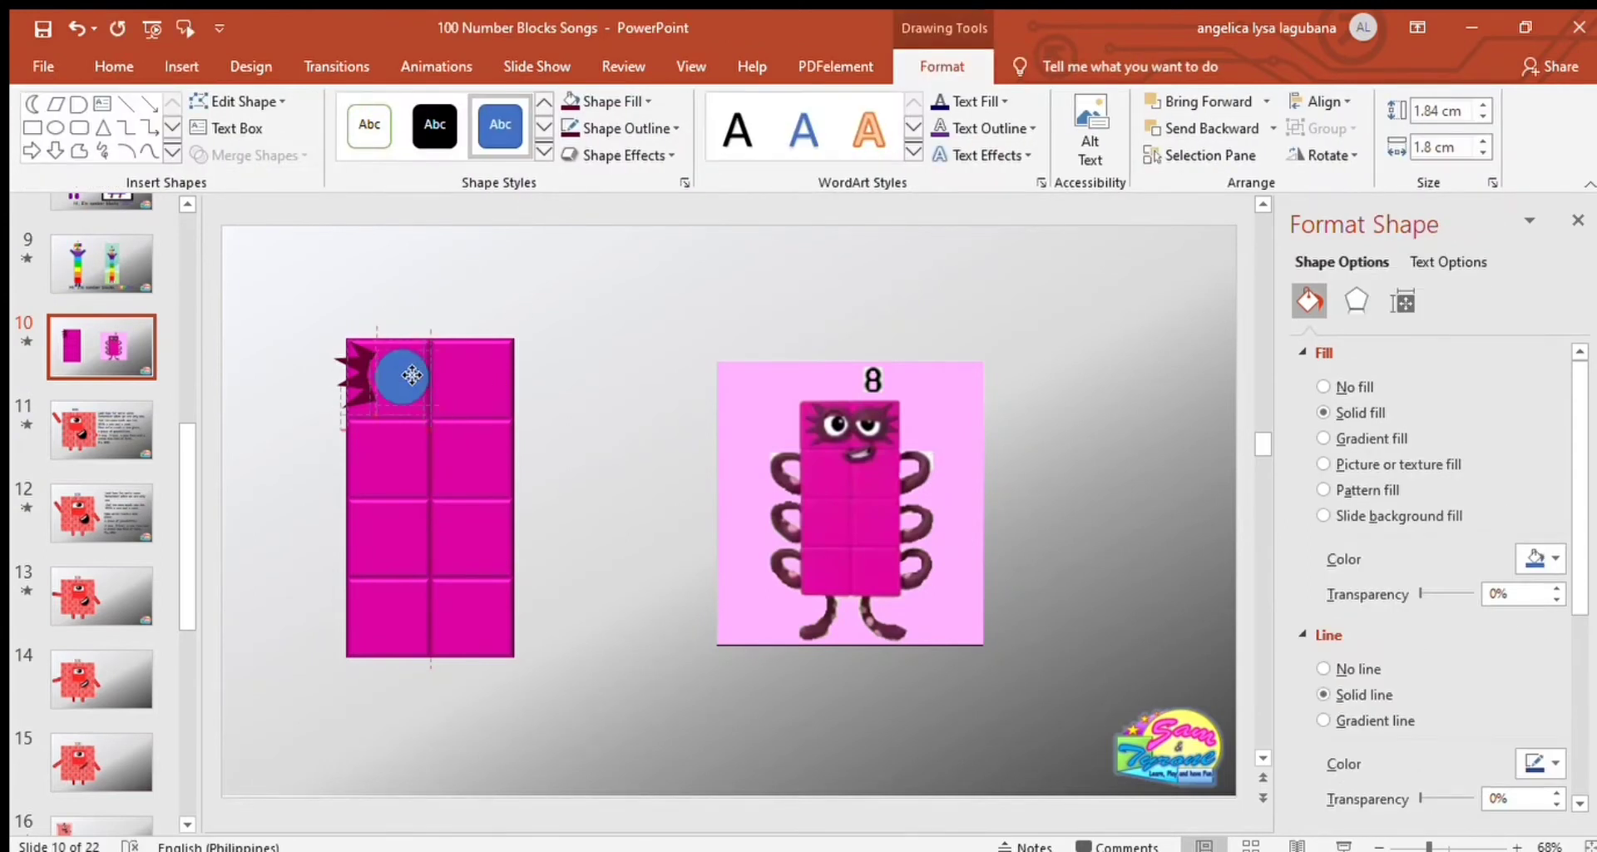
{"action": "left_click", "coordinate": [605, 100]}
{"action": "left_click", "coordinate": [1356, 301]}
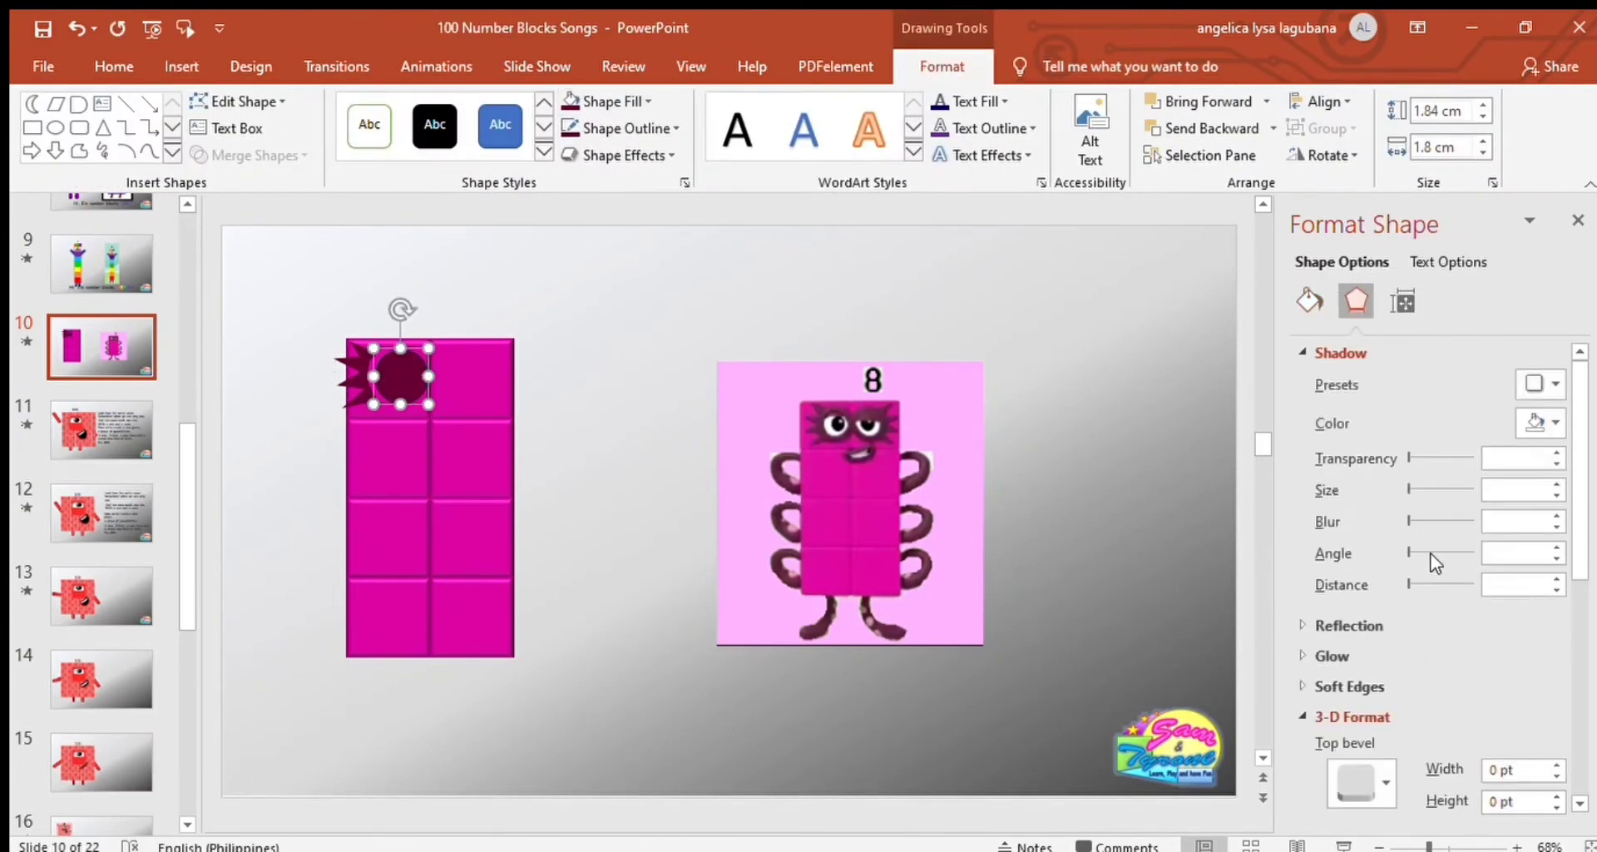
{"action": "left_click", "coordinate": [1554, 770]}
Step: Delete the leftover rotated shape and move the spiky shape up behind the circle
{"action": "left_click", "coordinate": [353, 374]}
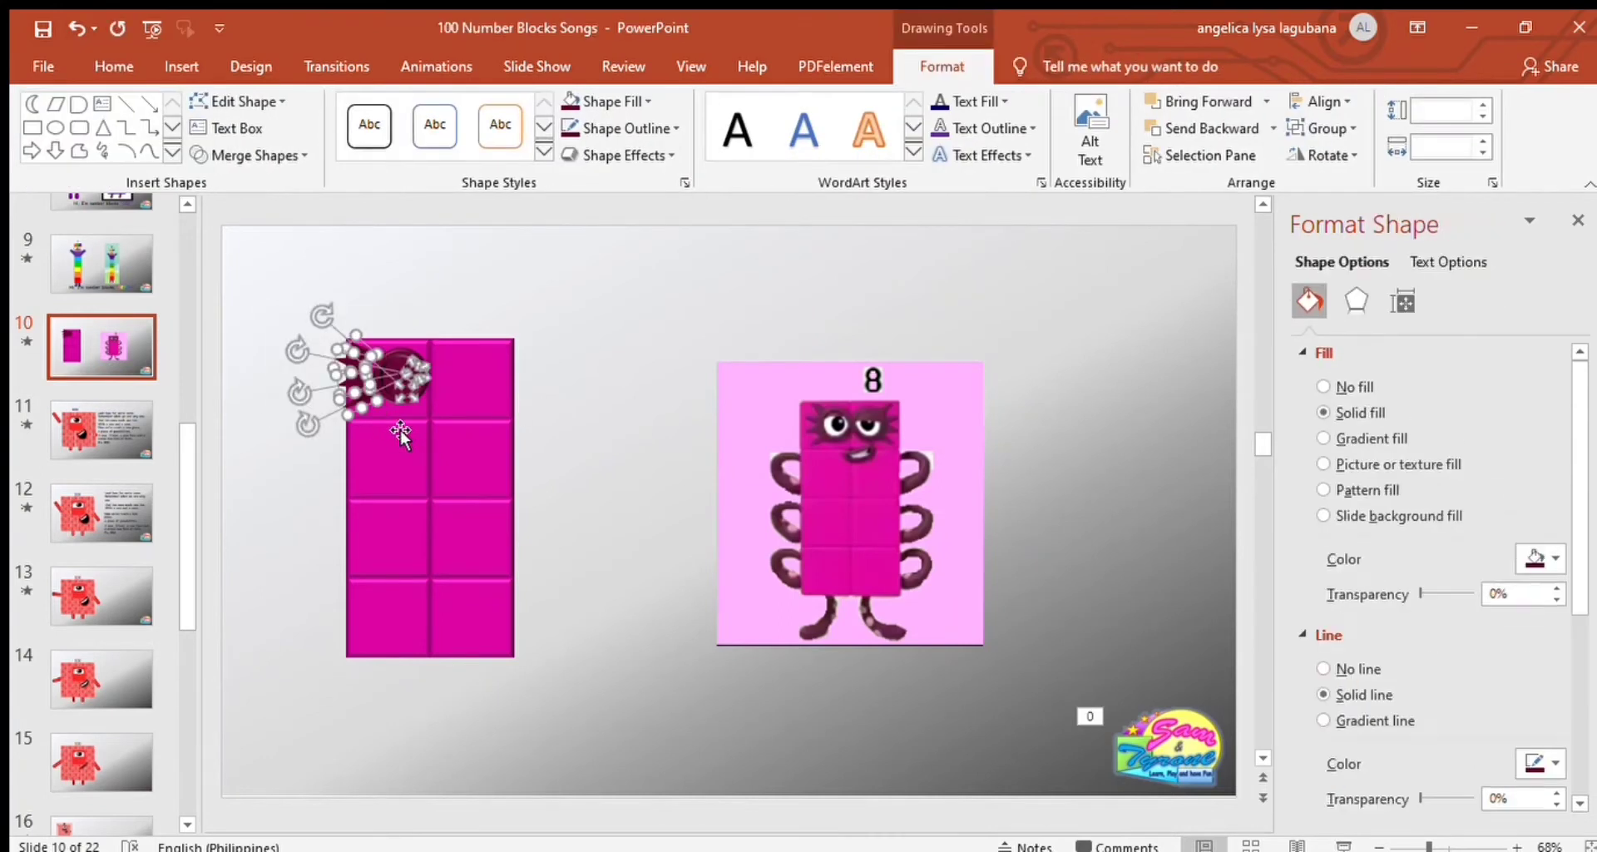
{"action": "left_click", "coordinate": [366, 387]}
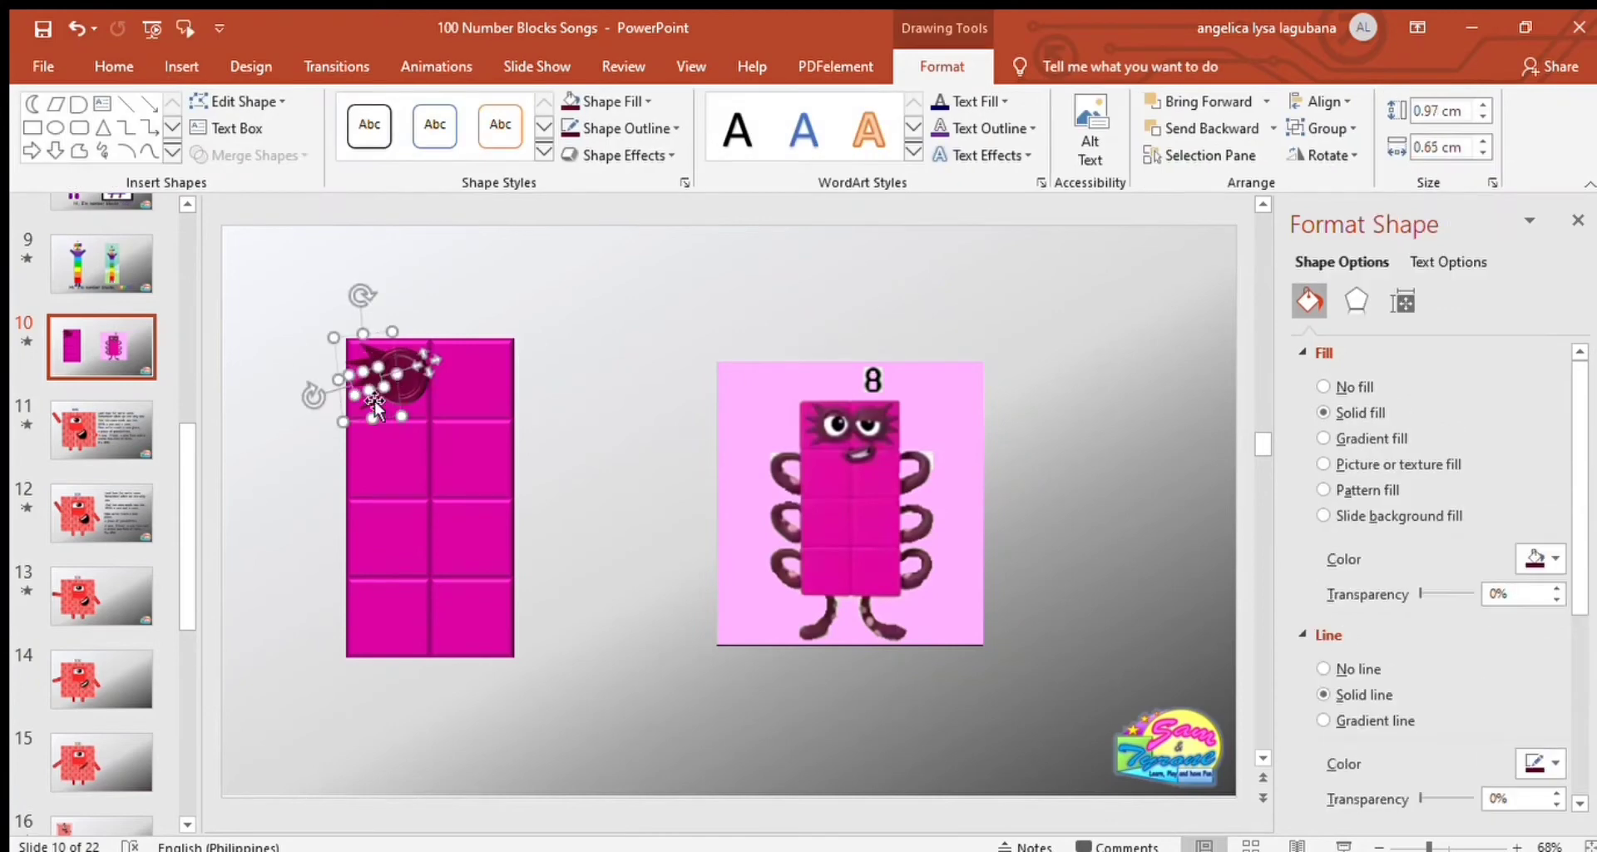
{"action": "key", "text": "Delete"}
{"action": "left_click", "coordinate": [374, 414]}
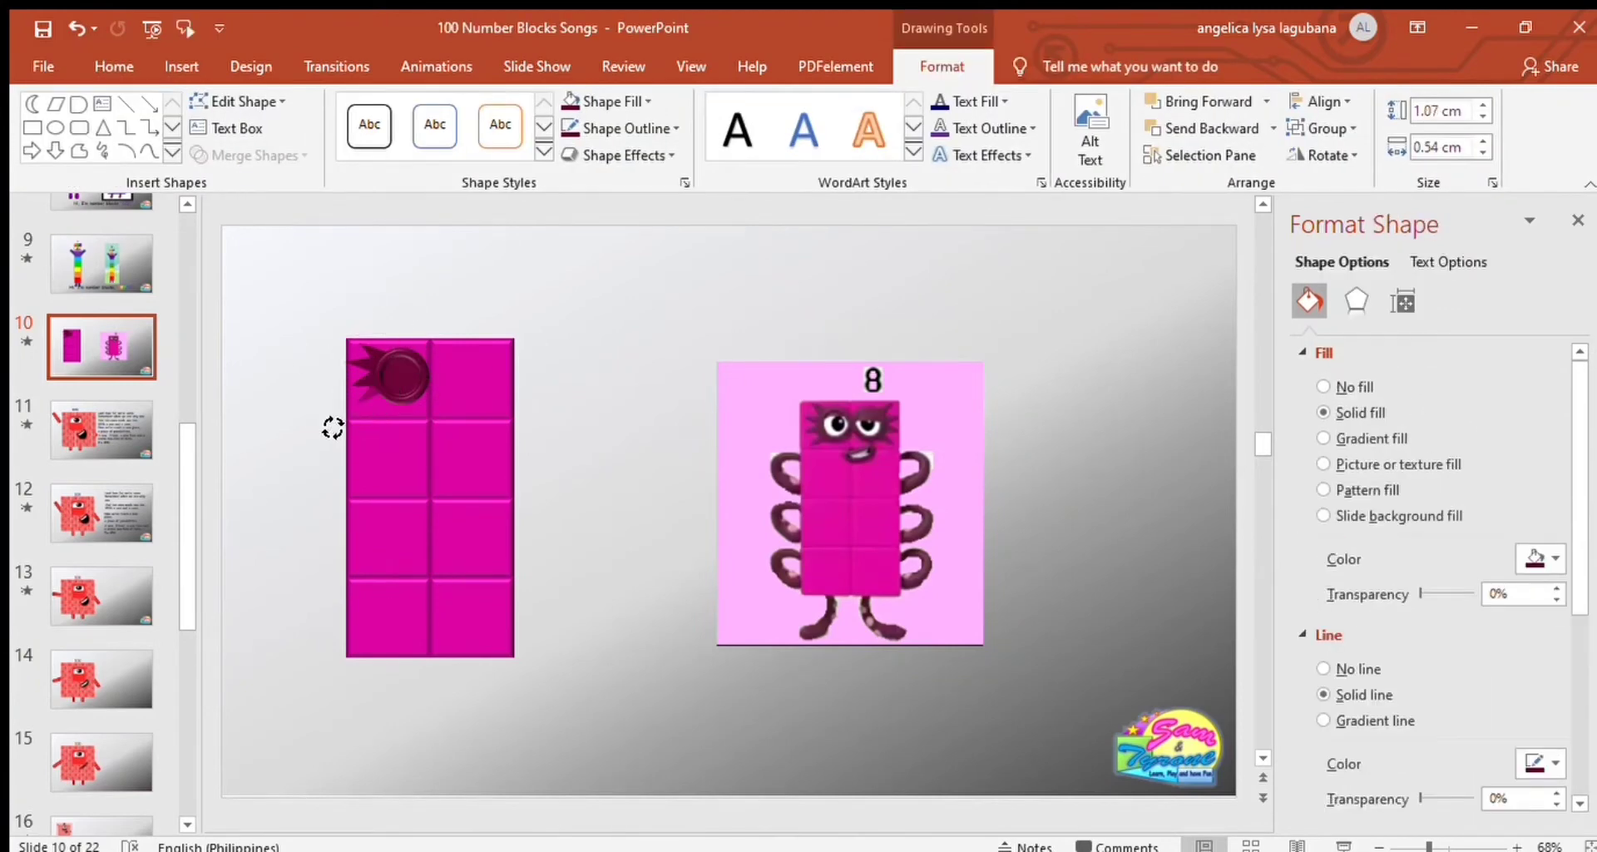
{"action": "left_click_drag", "start_coordinate": [372, 399], "coordinate": [368, 368]}
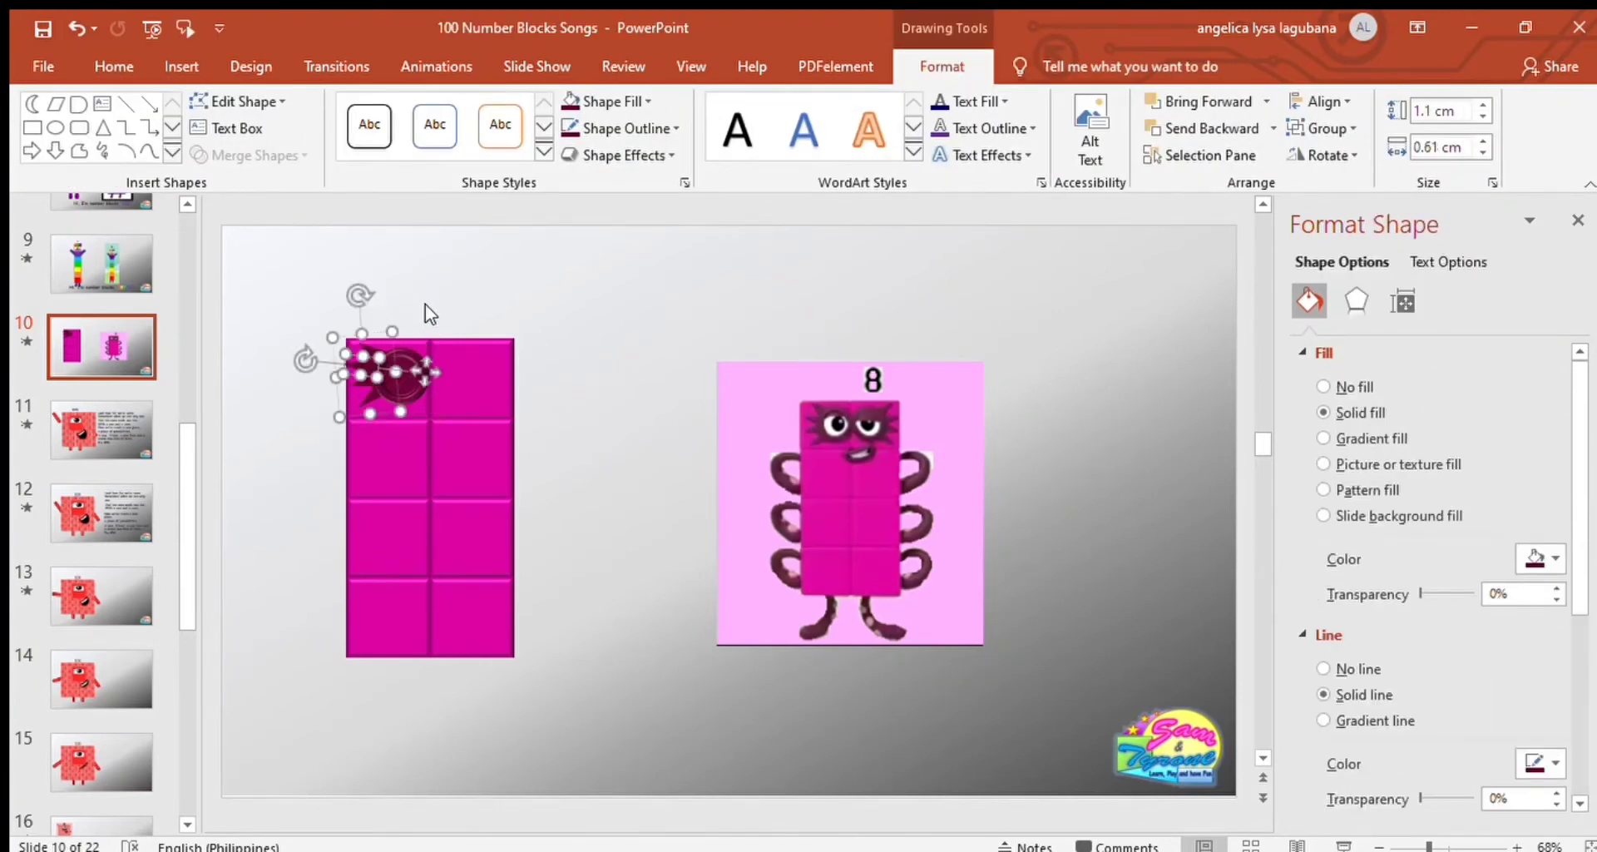
{"action": "left_click", "coordinate": [426, 303]}
{"action": "left_click", "coordinate": [372, 356]}
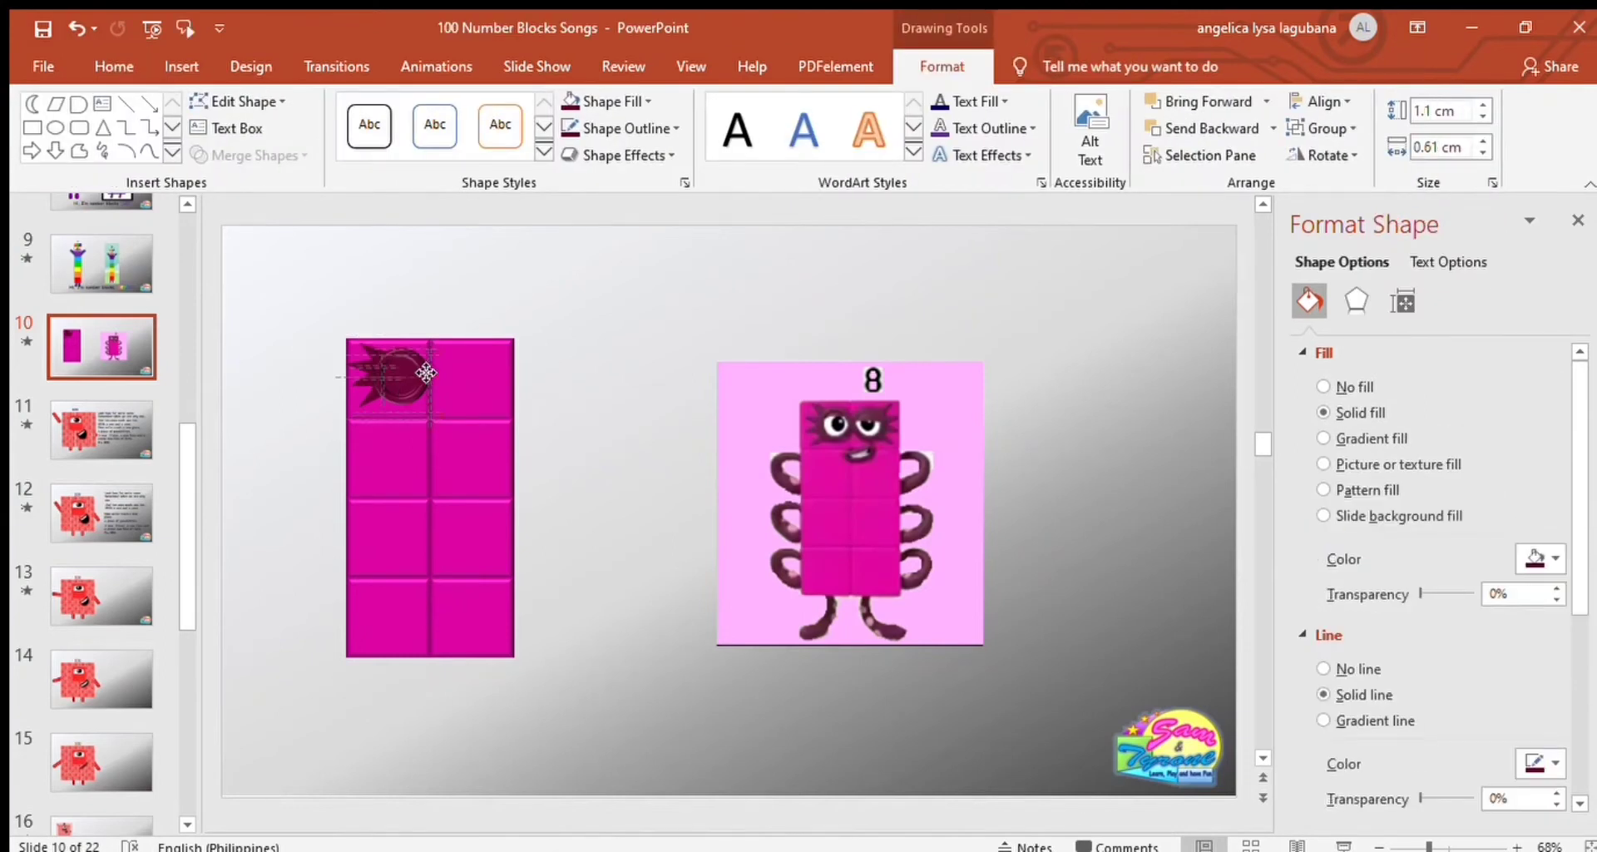
{"action": "left_click", "coordinate": [468, 297]}
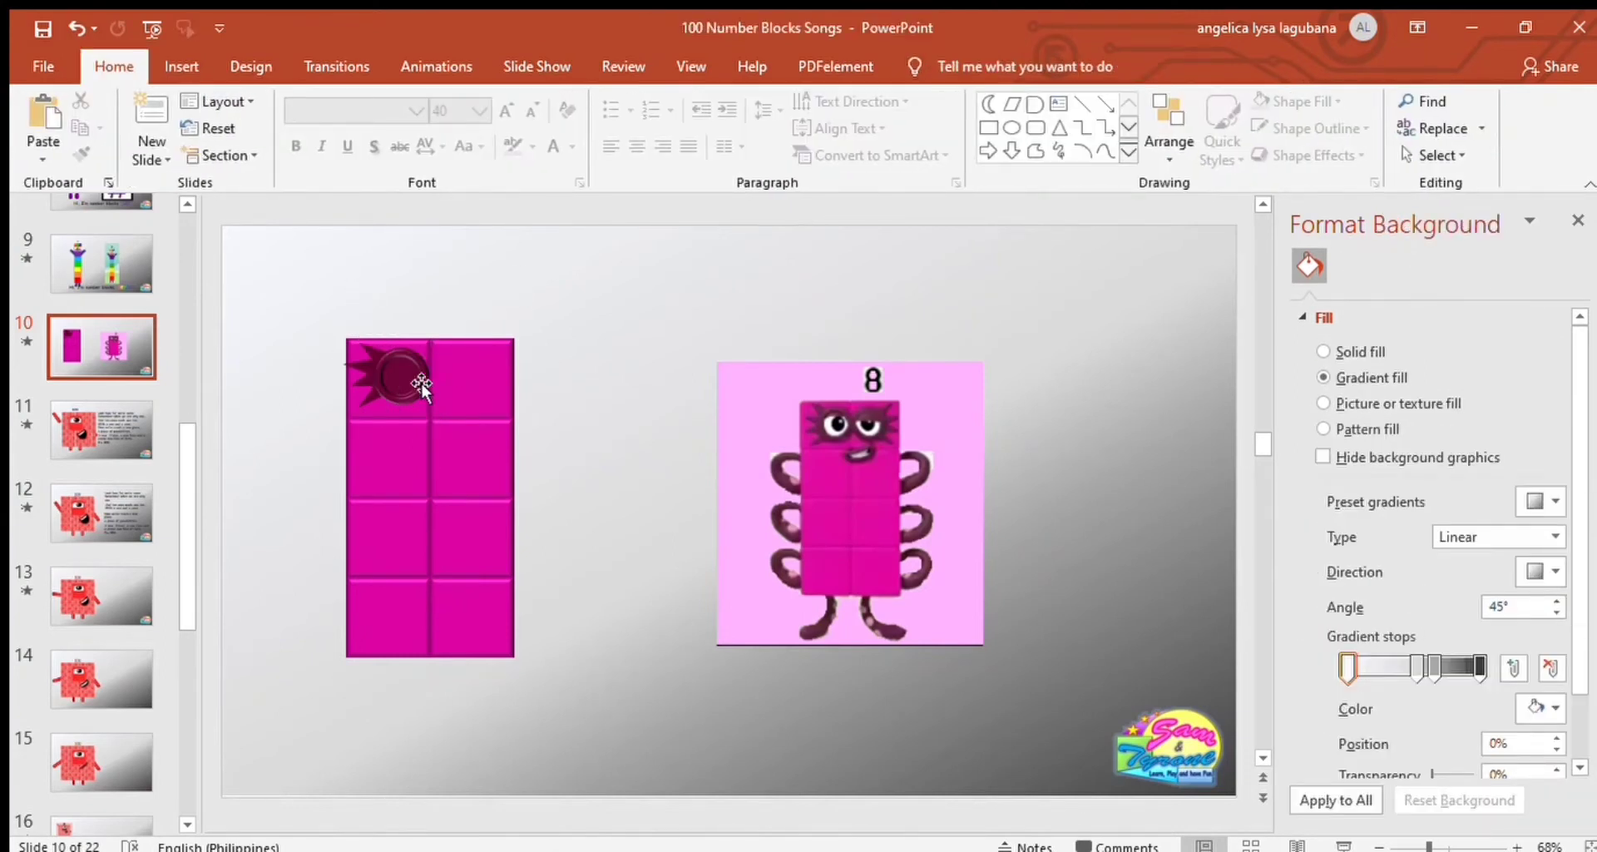
{"action": "left_click", "coordinate": [180, 66]}
Step: Draw an oval in the maroon socket, reshape its points into an eyeball, and fill it white
{"action": "mouse_move", "coordinate": [381, 389]}
{"action": "left_mouse_down"}
{"action": "mouse_move", "coordinate": [431, 439]}
{"action": "mouse_move", "coordinate": [415, 380]}
{"action": "left_mouse_up"}
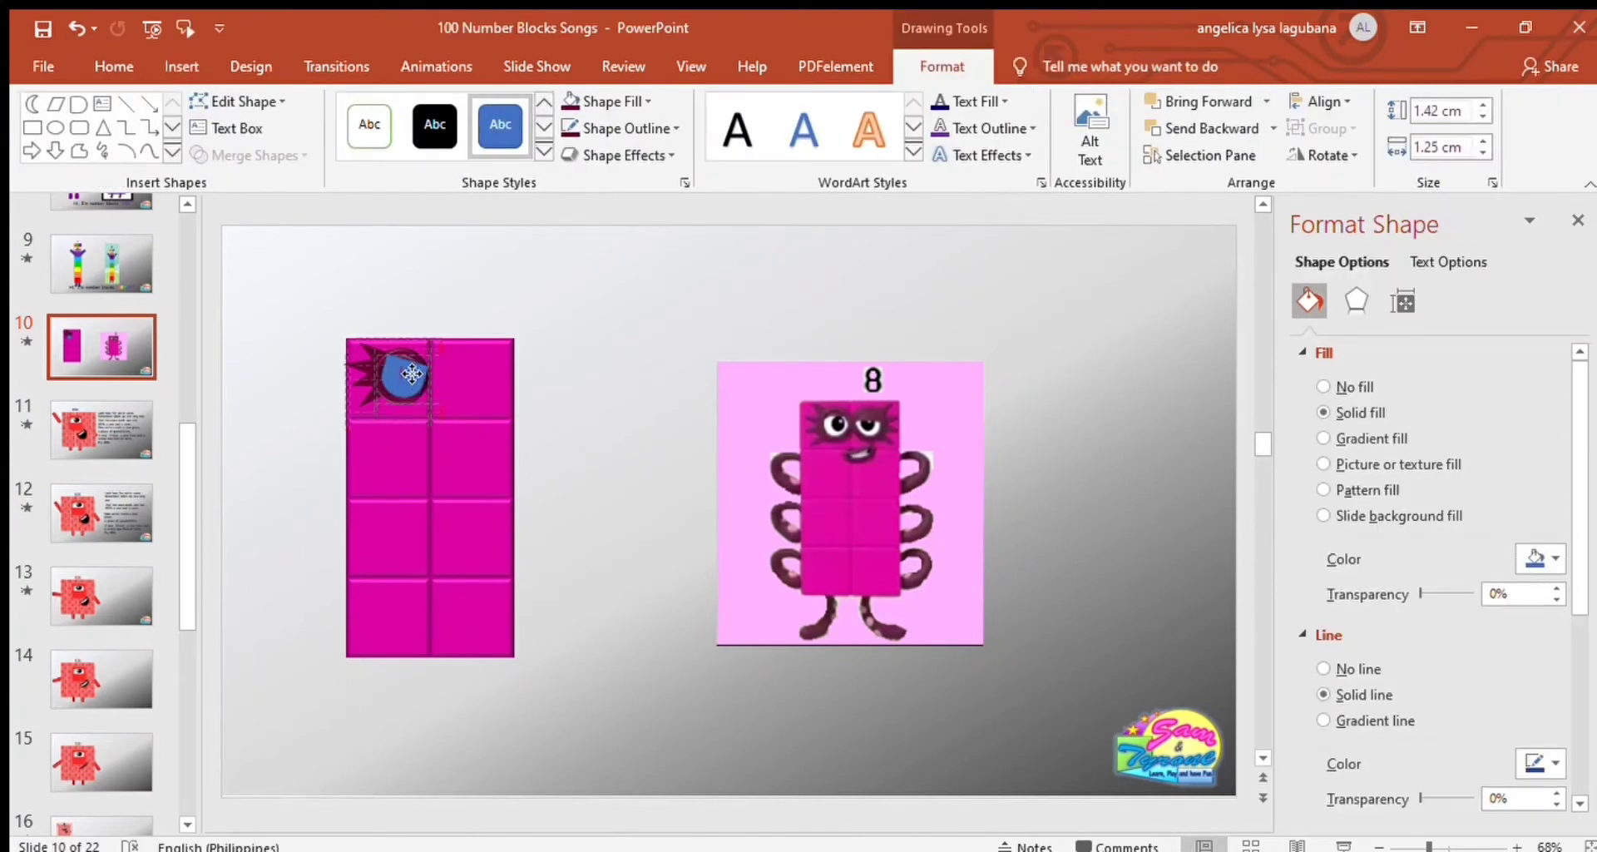
{"action": "scroll", "coordinate": [528, 449], "scroll_direction": "up", "scroll_amount": 5, "text": "ctrl"}
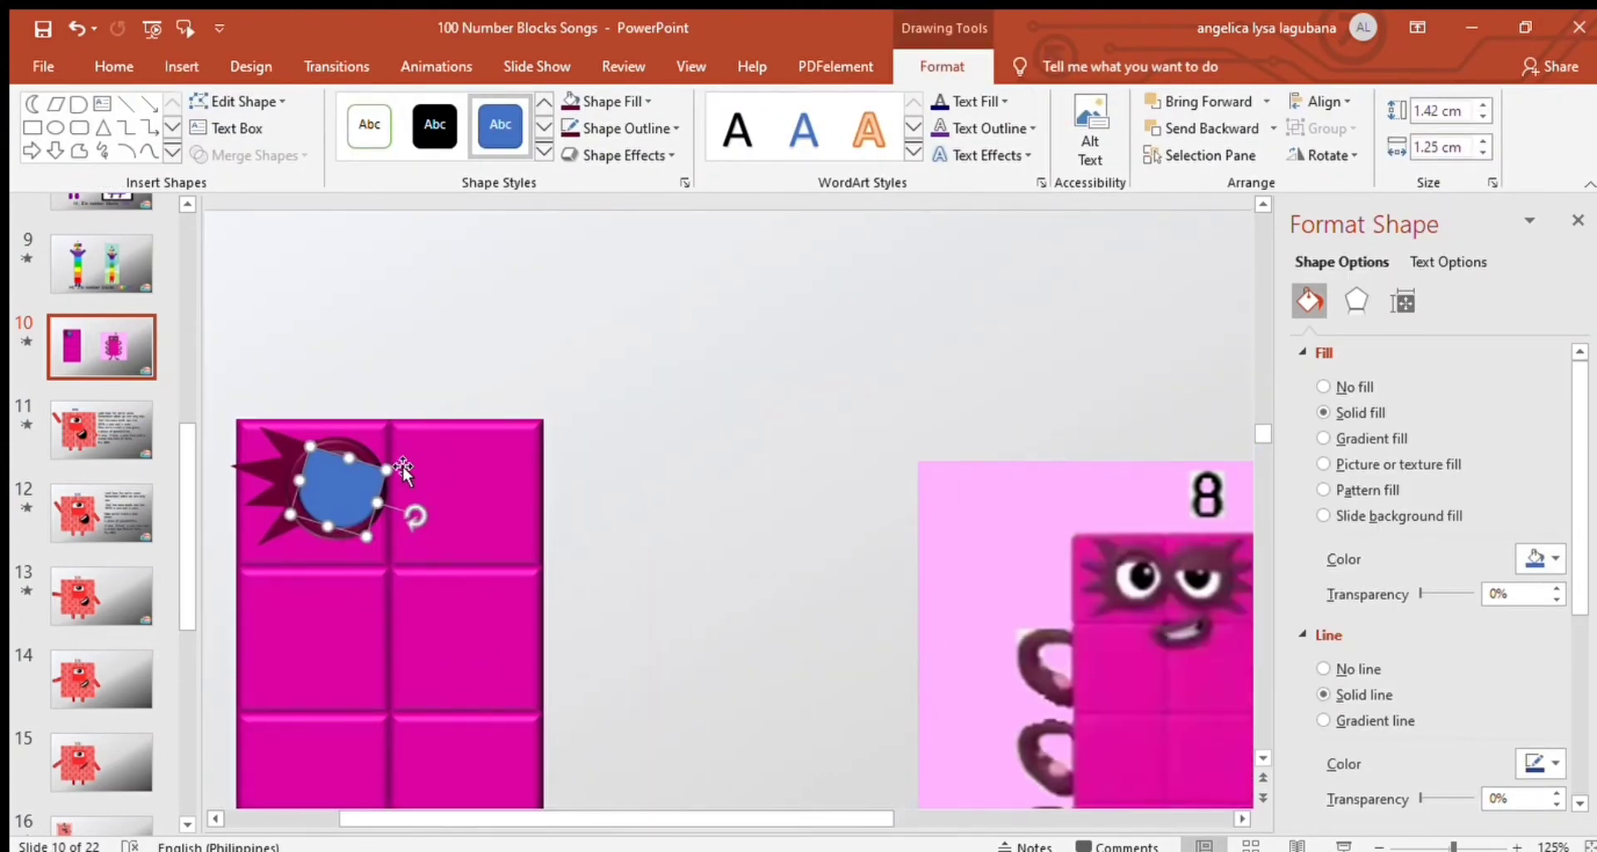
{"action": "left_click_drag", "start_coordinate": [312, 447], "coordinate": [313, 456]}
{"action": "left_click", "coordinate": [301, 481]}
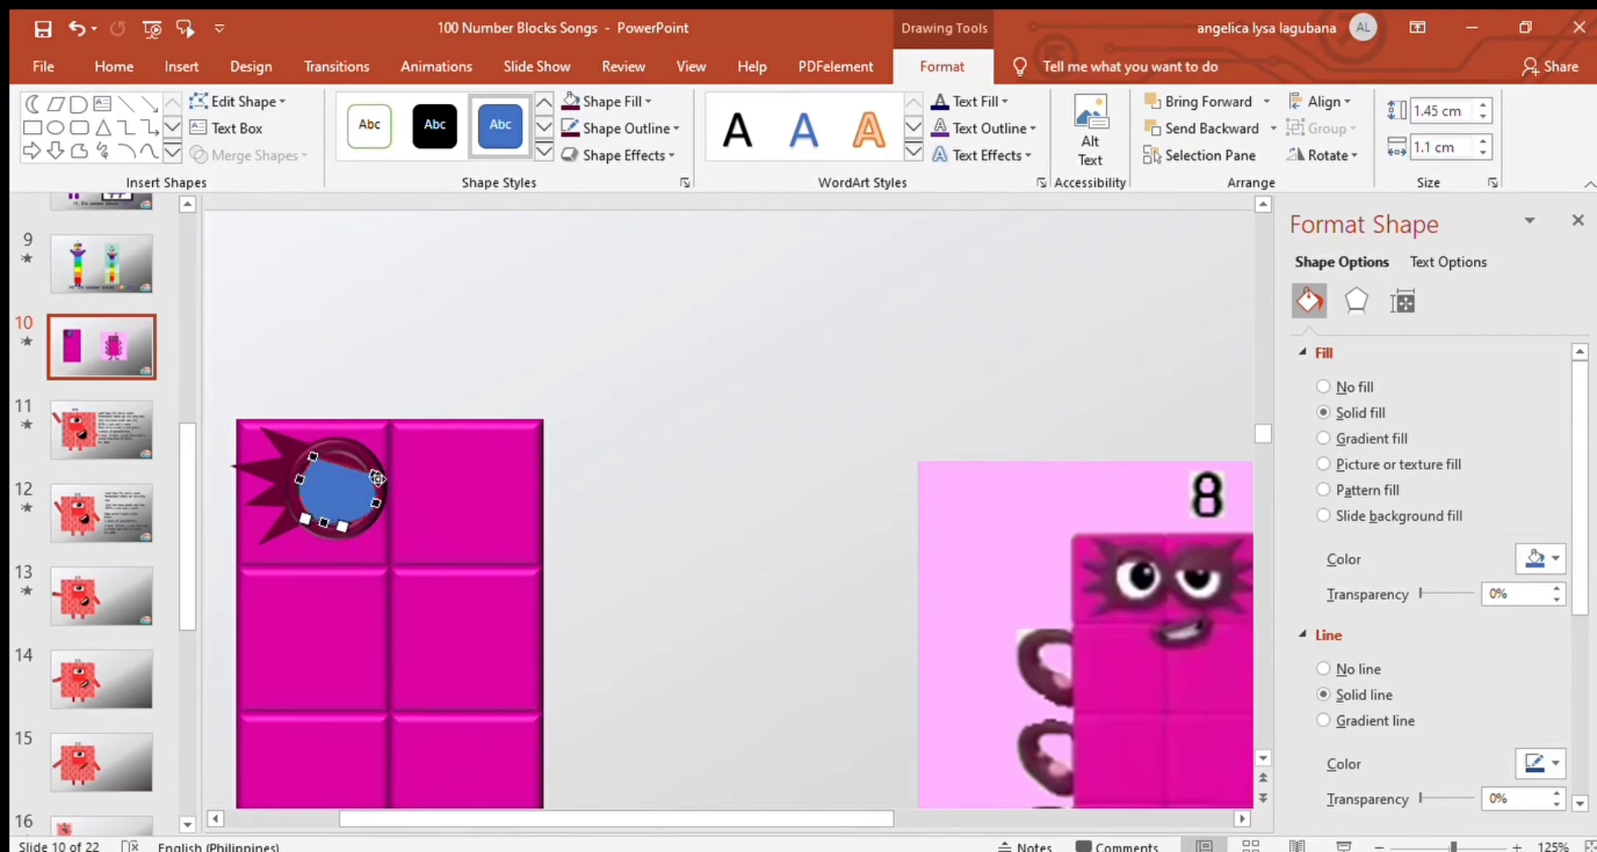
{"action": "left_click_drag", "start_coordinate": [323, 523], "coordinate": [317, 518]}
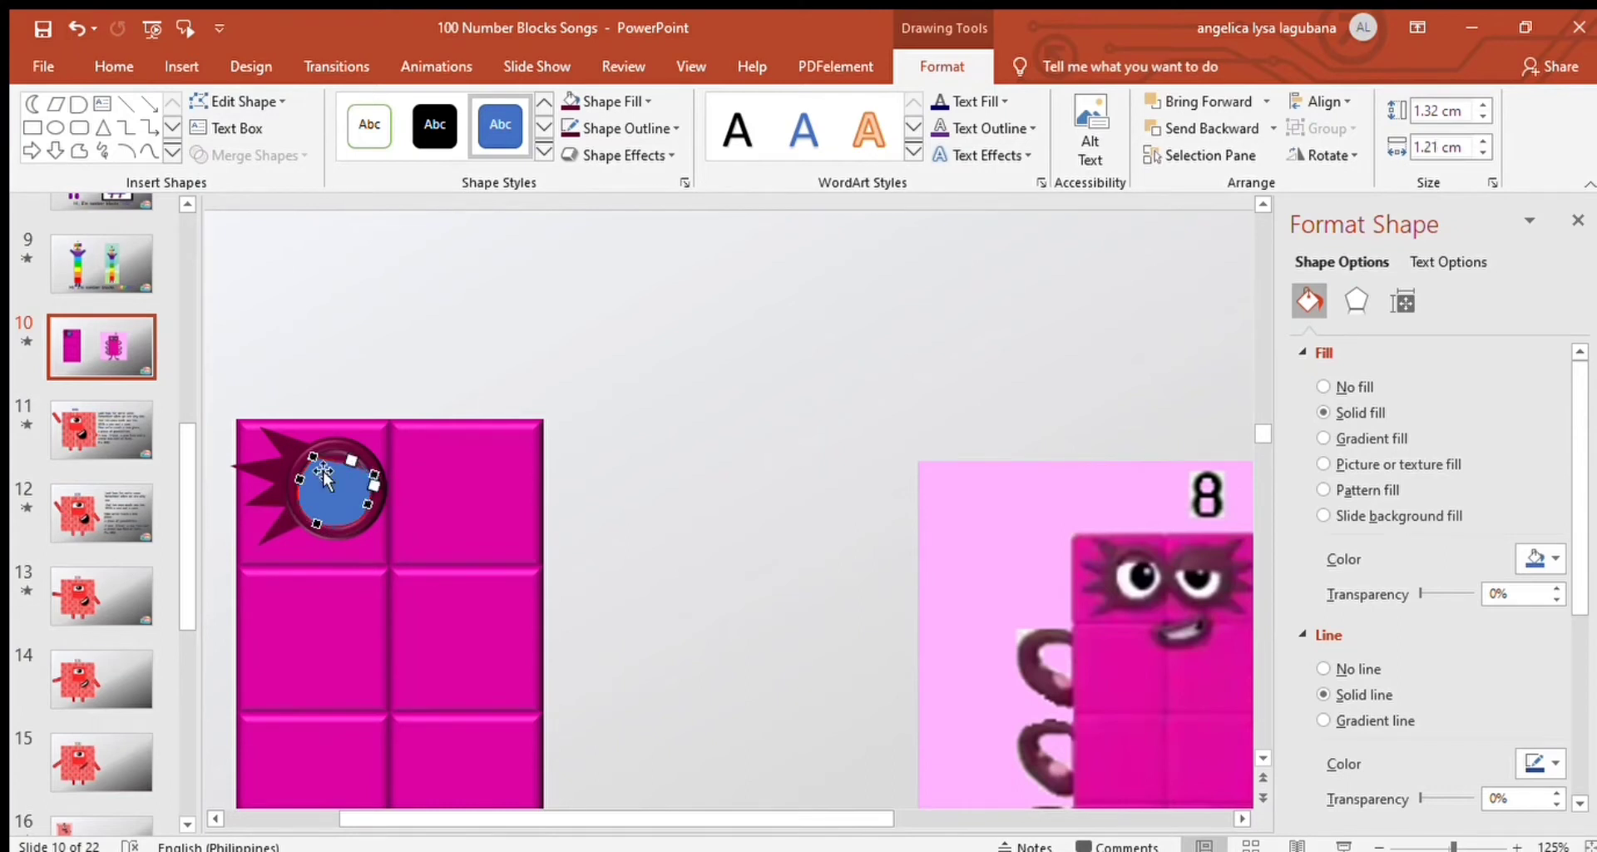
{"action": "left_click_drag", "start_coordinate": [355, 464], "coordinate": [334, 493]}
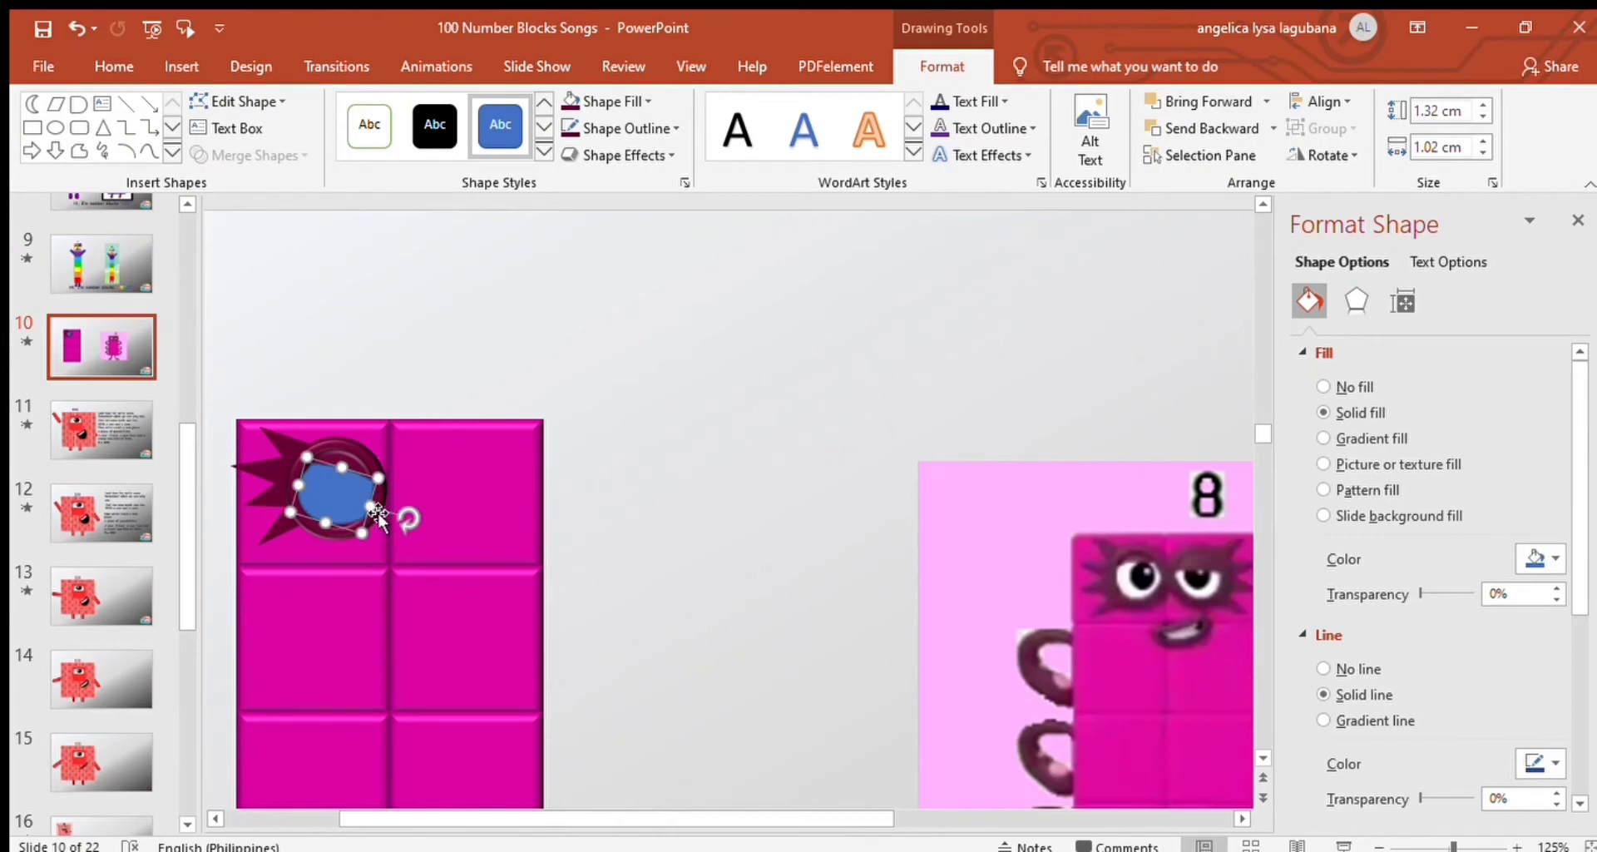
{"action": "left_click", "coordinate": [324, 522]}
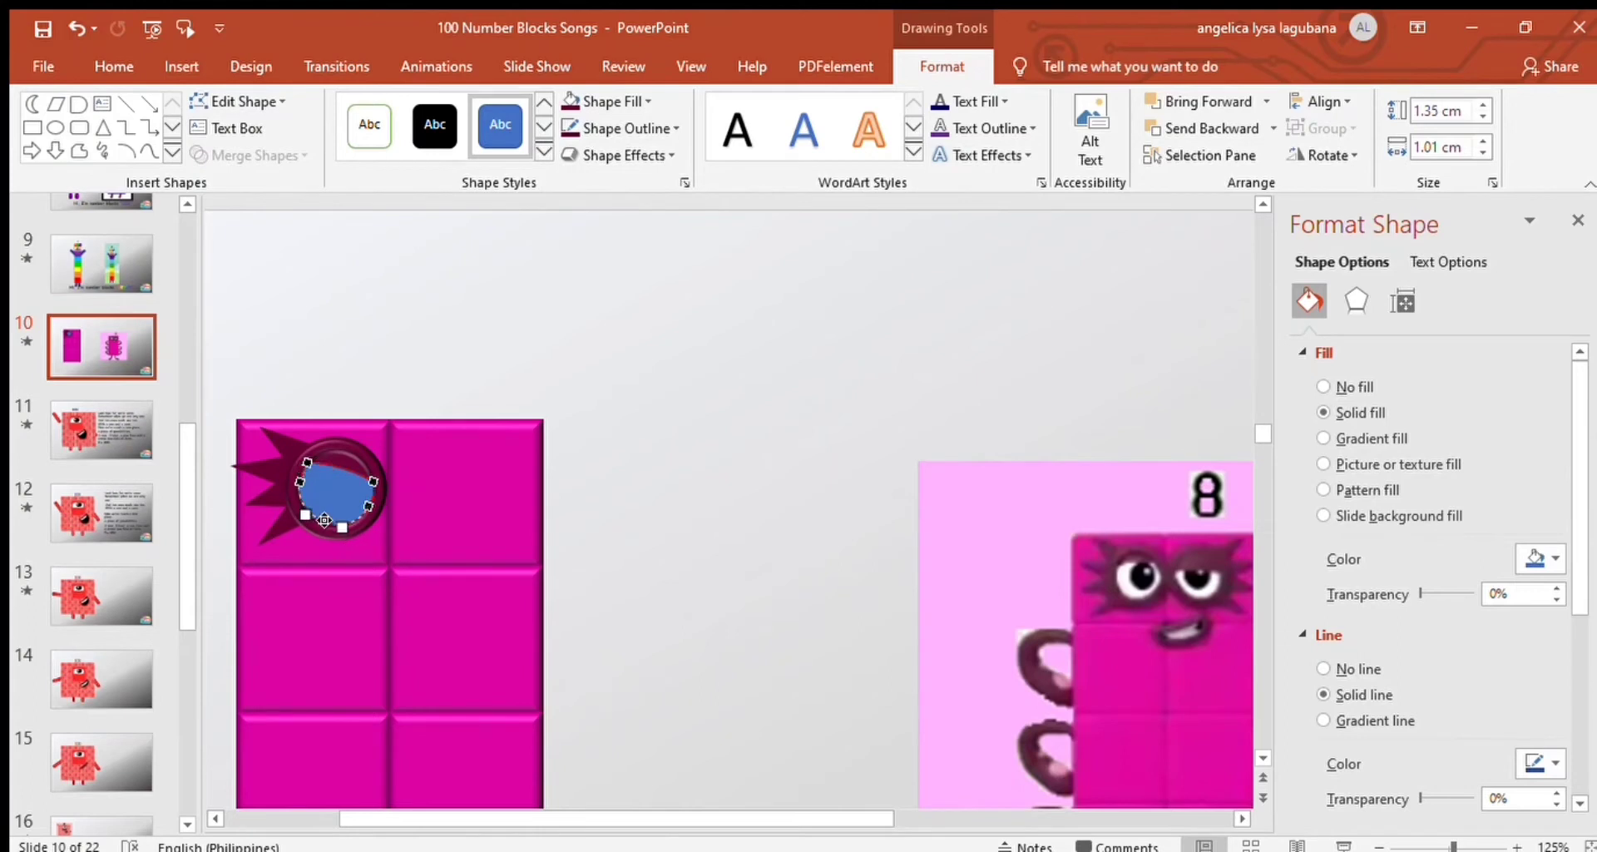
{"action": "left_click", "coordinate": [549, 503]}
{"action": "left_click", "coordinate": [443, 507]}
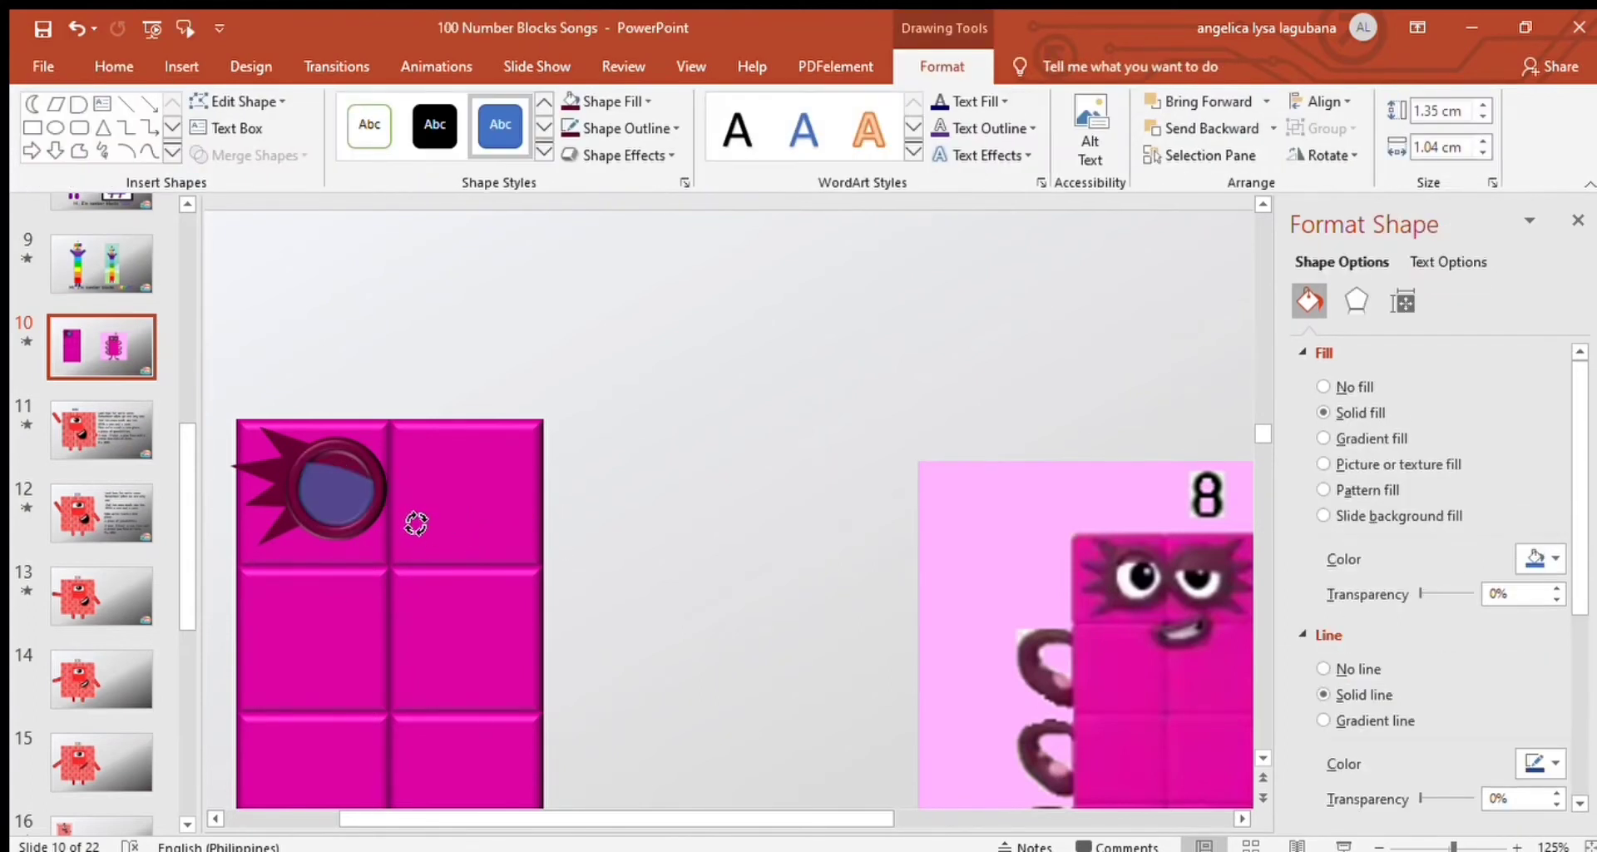
{"action": "left_click", "coordinate": [645, 100]}
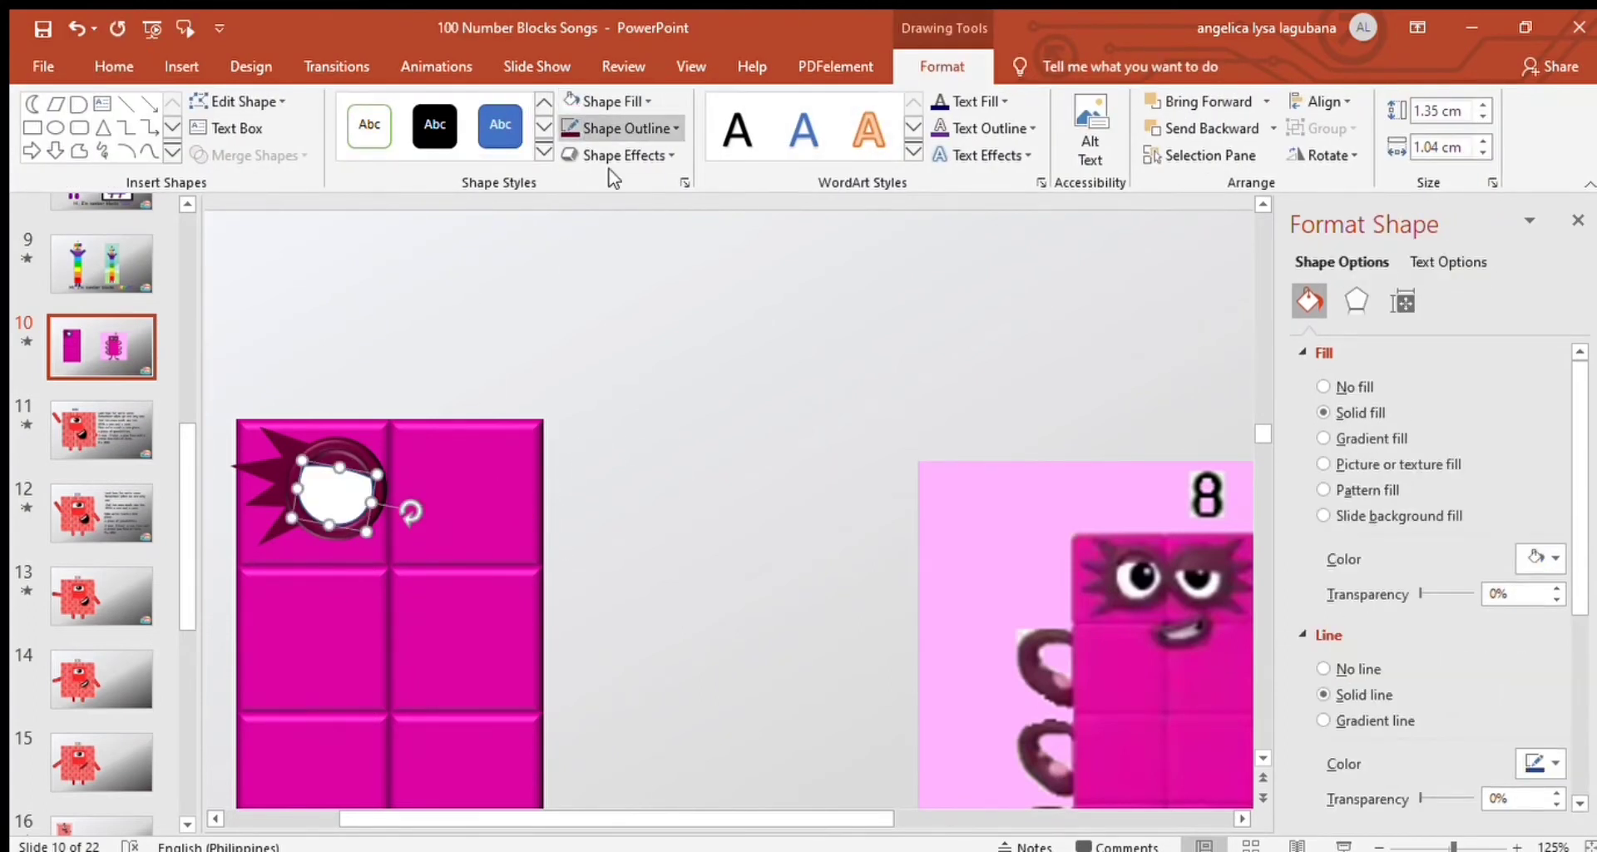
{"action": "left_click", "coordinate": [617, 349]}
Step: Add a small black oval pupil inside the white eye
{"action": "left_click", "coordinate": [181, 67]}
{"action": "left_click", "coordinate": [382, 125]}
{"action": "left_click", "coordinate": [435, 218]}
{"action": "left_click_drag", "start_coordinate": [334, 472], "coordinate": [363, 509]}
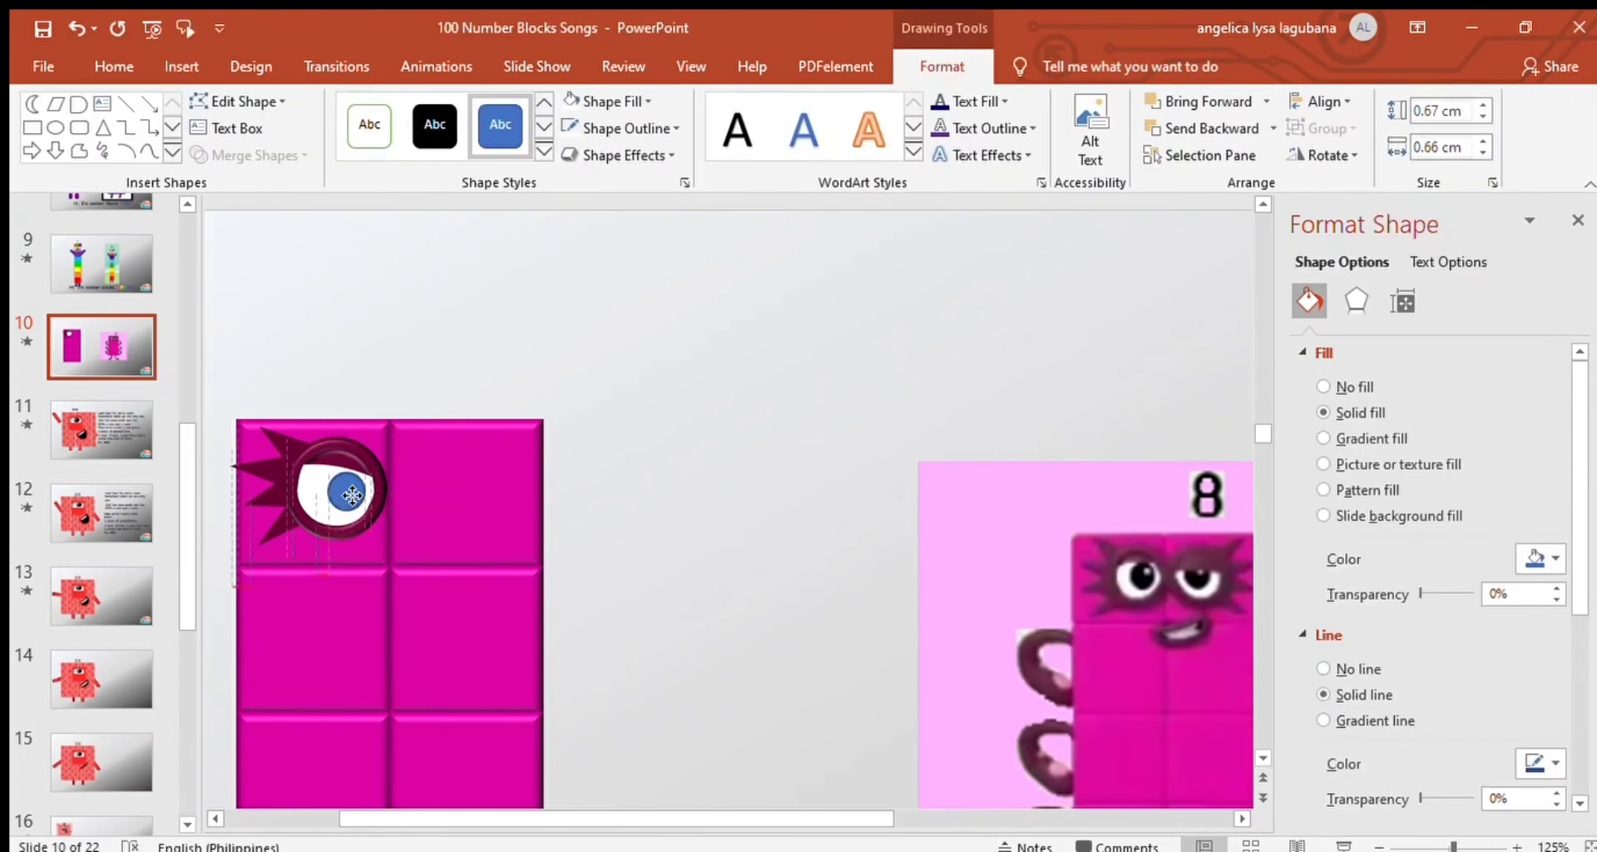
{"action": "left_click", "coordinate": [587, 101]}
{"action": "left_click", "coordinate": [649, 100]}
{"action": "left_click", "coordinate": [593, 214]}
{"action": "left_click", "coordinate": [488, 372]}
{"action": "left_click", "coordinate": [181, 67]}
{"action": "left_click", "coordinate": [370, 154]}
{"action": "left_click", "coordinate": [435, 218]}
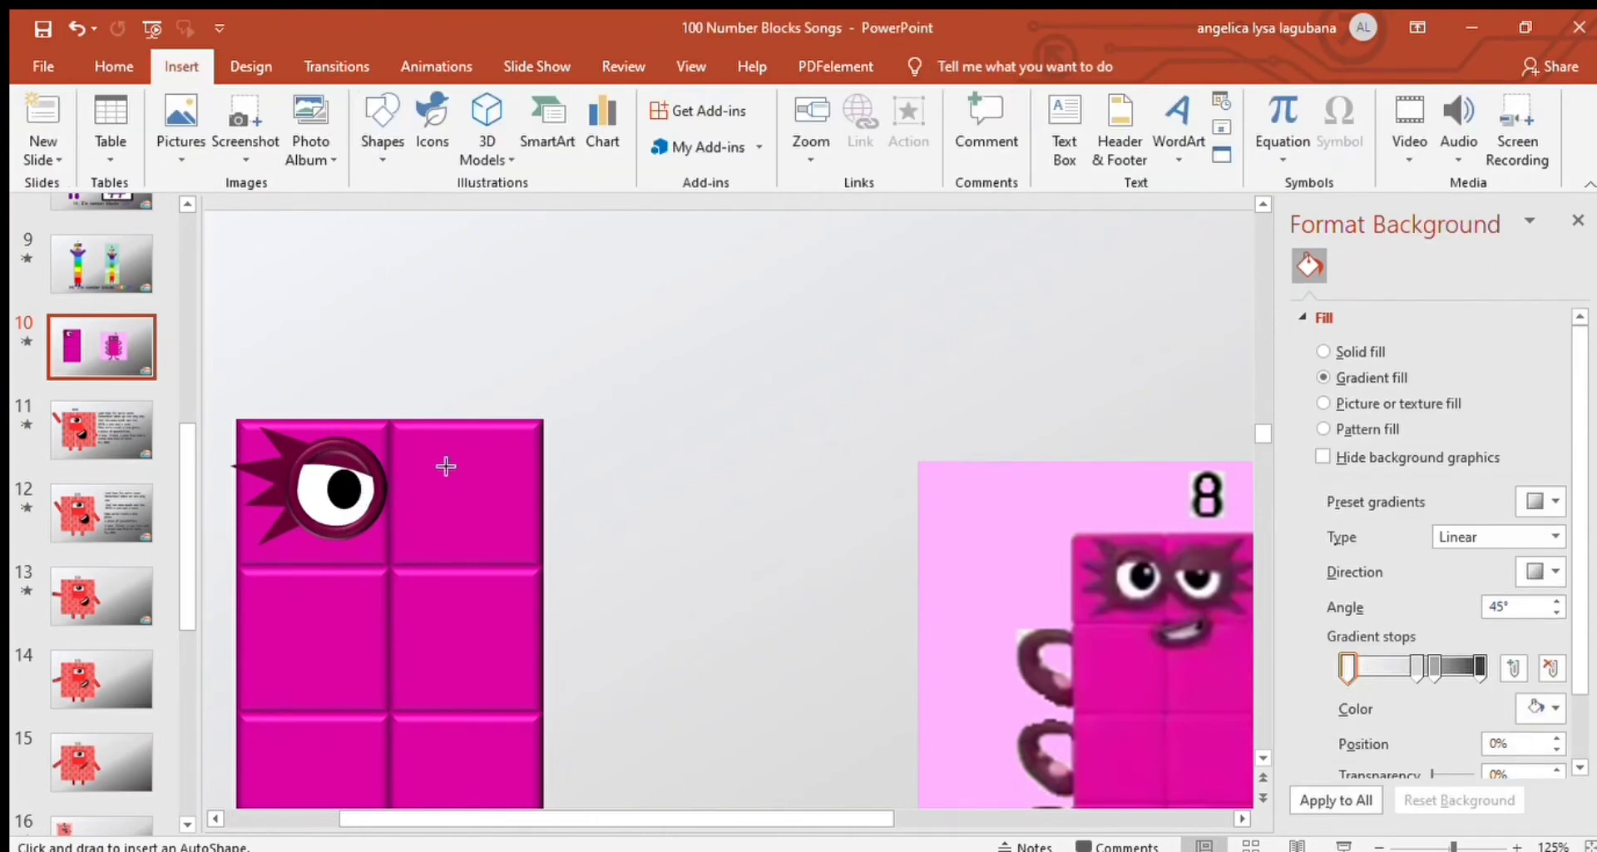
Step: Add a tiny 0.1 cm by 0.07 cm highlight dot on the pupil
{"action": "mouse_move", "coordinate": [434, 449]}
{"action": "left_mouse_down"}
{"action": "mouse_move", "coordinate": [444, 462]}
{"action": "mouse_move", "coordinate": [351, 539]}
{"action": "left_mouse_up"}
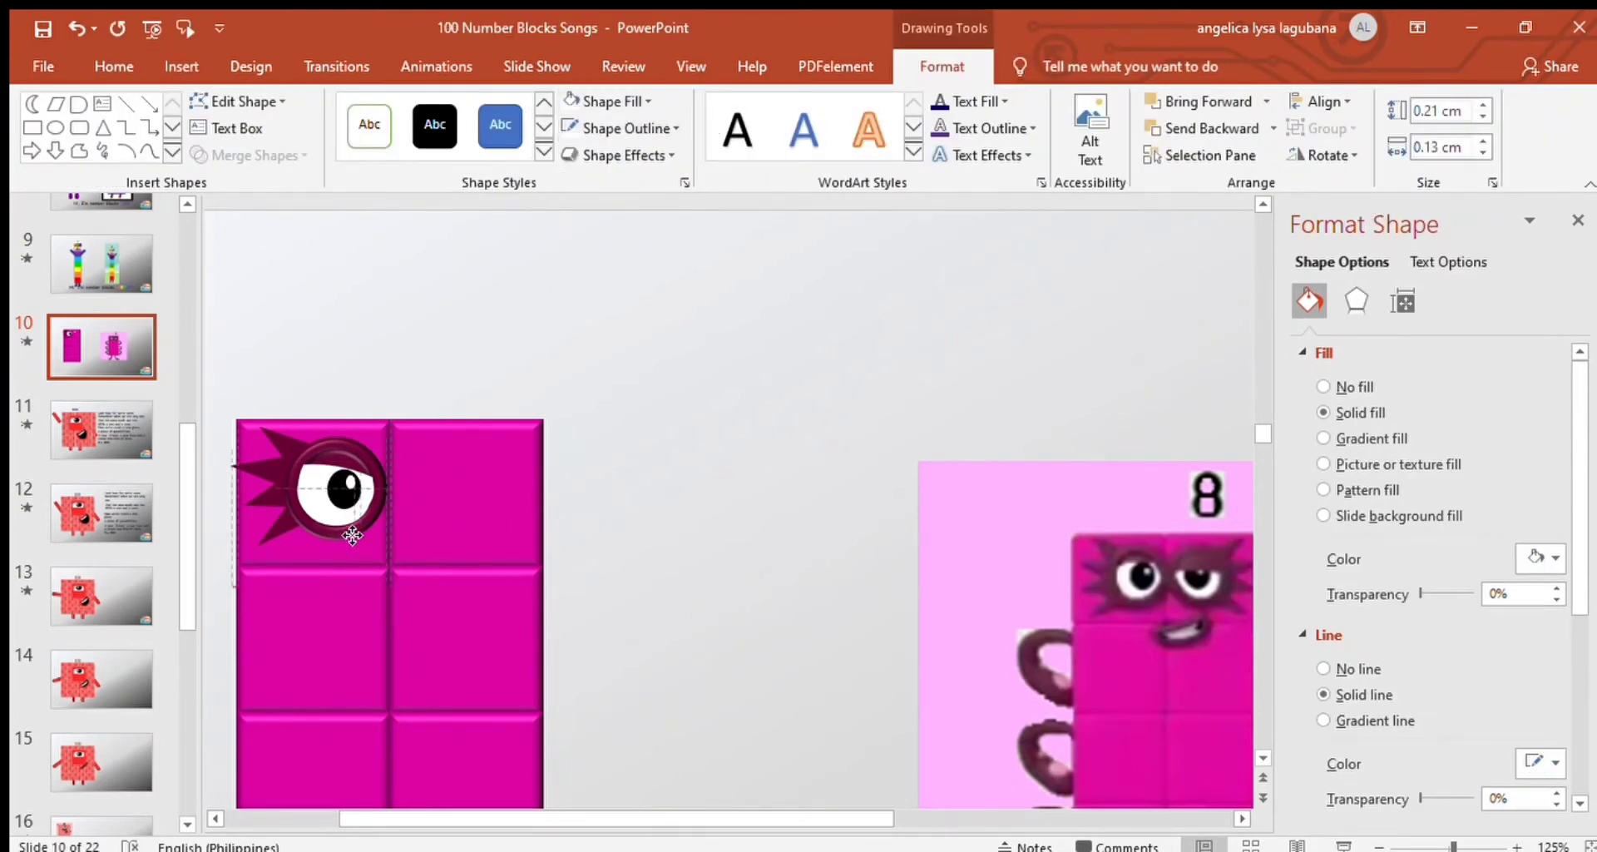
{"action": "left_click", "coordinate": [1403, 301]}
{"action": "left_click", "coordinate": [1555, 387]}
{"action": "left_click", "coordinate": [1555, 417]}
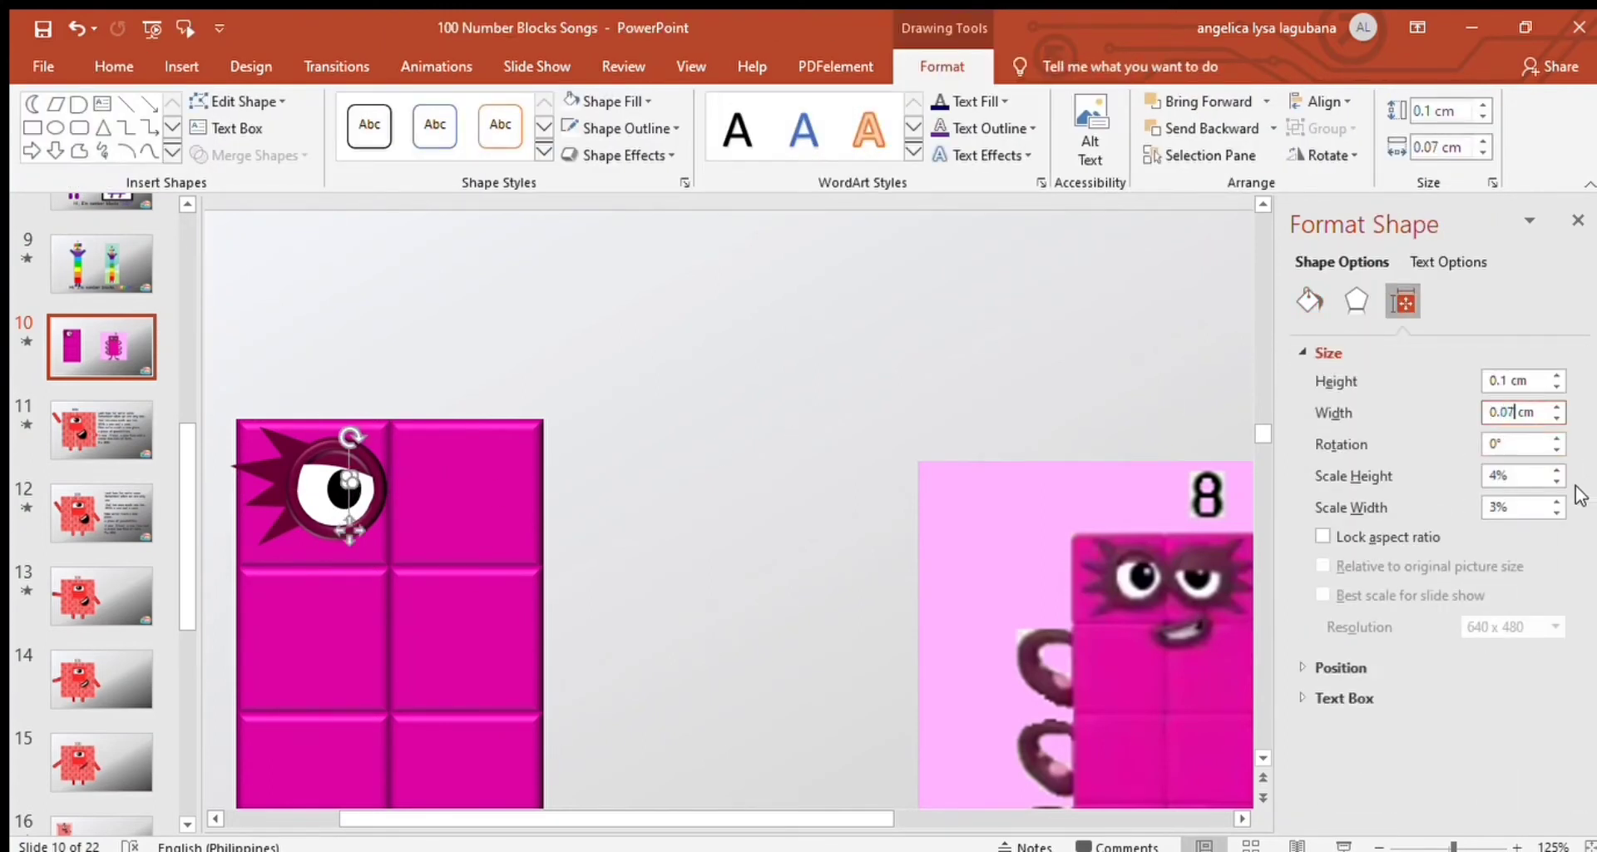
{"action": "left_click", "coordinate": [780, 243]}
Step: Rotate the spiky lash so it fans down-left from the upper-left of the eye
{"action": "left_click", "coordinate": [328, 483]}
{"action": "left_click", "coordinate": [275, 520]}
{"action": "left_click_drag", "start_coordinate": [228, 568], "coordinate": [210, 466]}
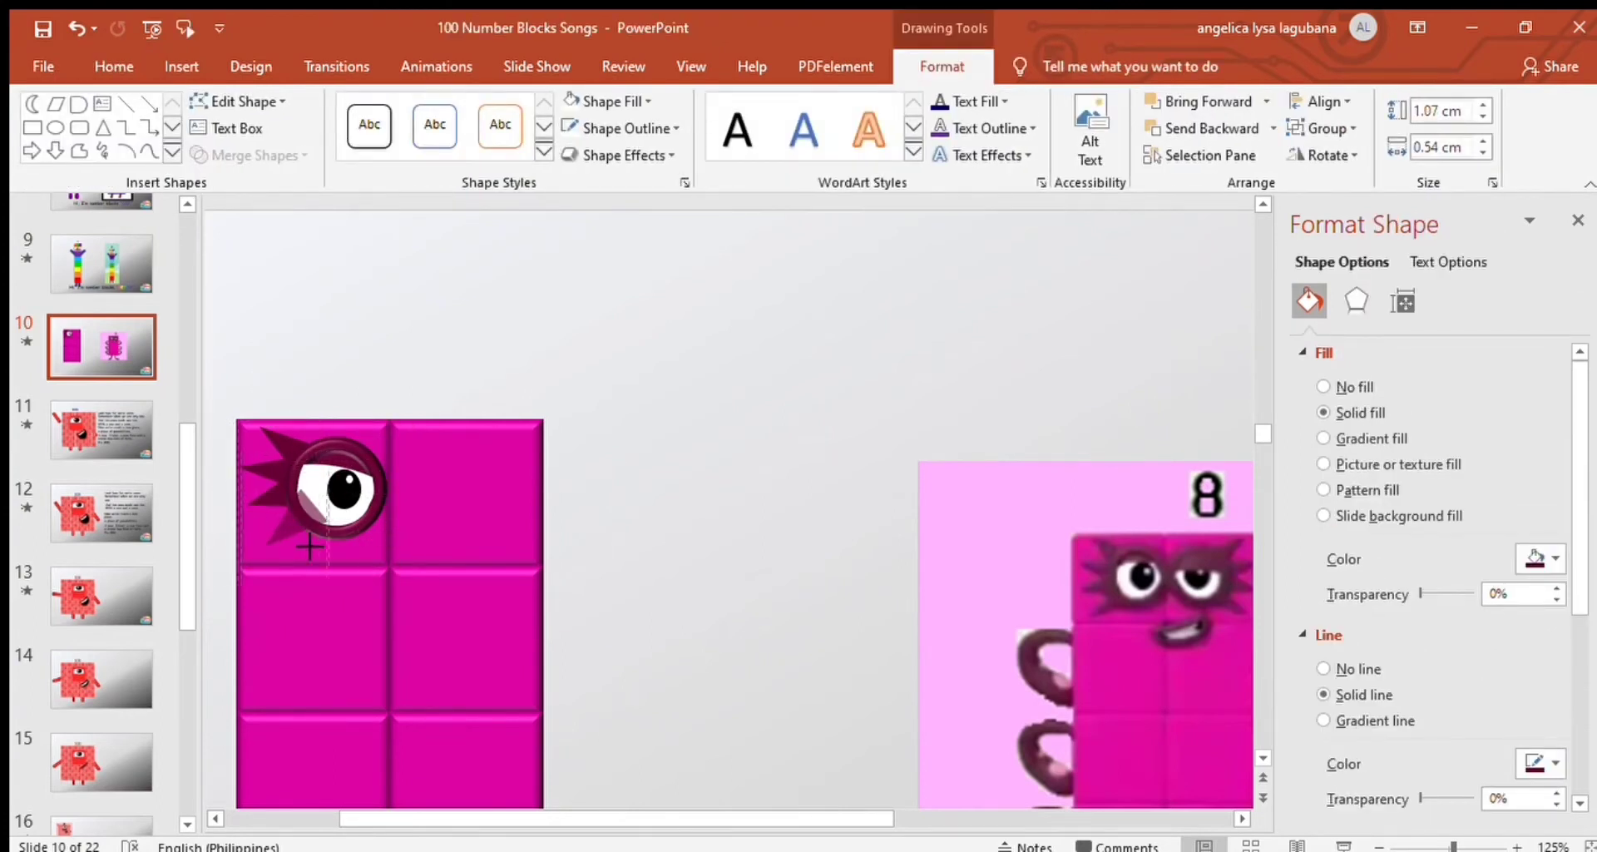
{"action": "scroll", "coordinate": [274, 463], "scroll_direction": "left", "scroll_amount": 2}
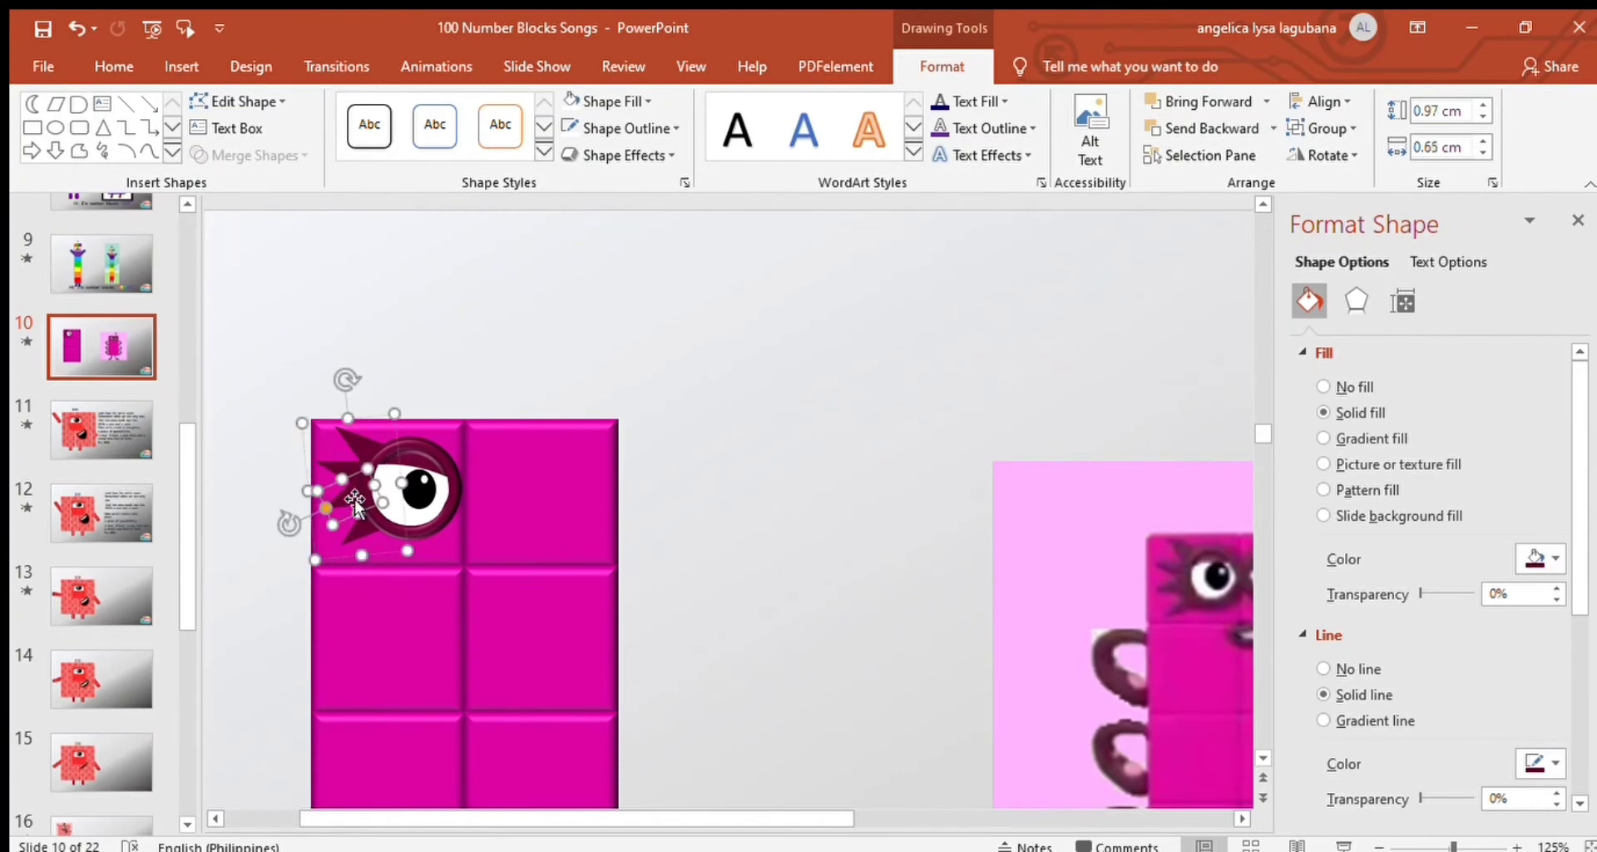
{"action": "left_click_drag", "start_coordinate": [286, 464], "coordinate": [287, 530]}
Step: Group all the left eye's parts and give the group a shadow
{"action": "left_click_drag", "start_coordinate": [244, 393], "coordinate": [482, 549]}
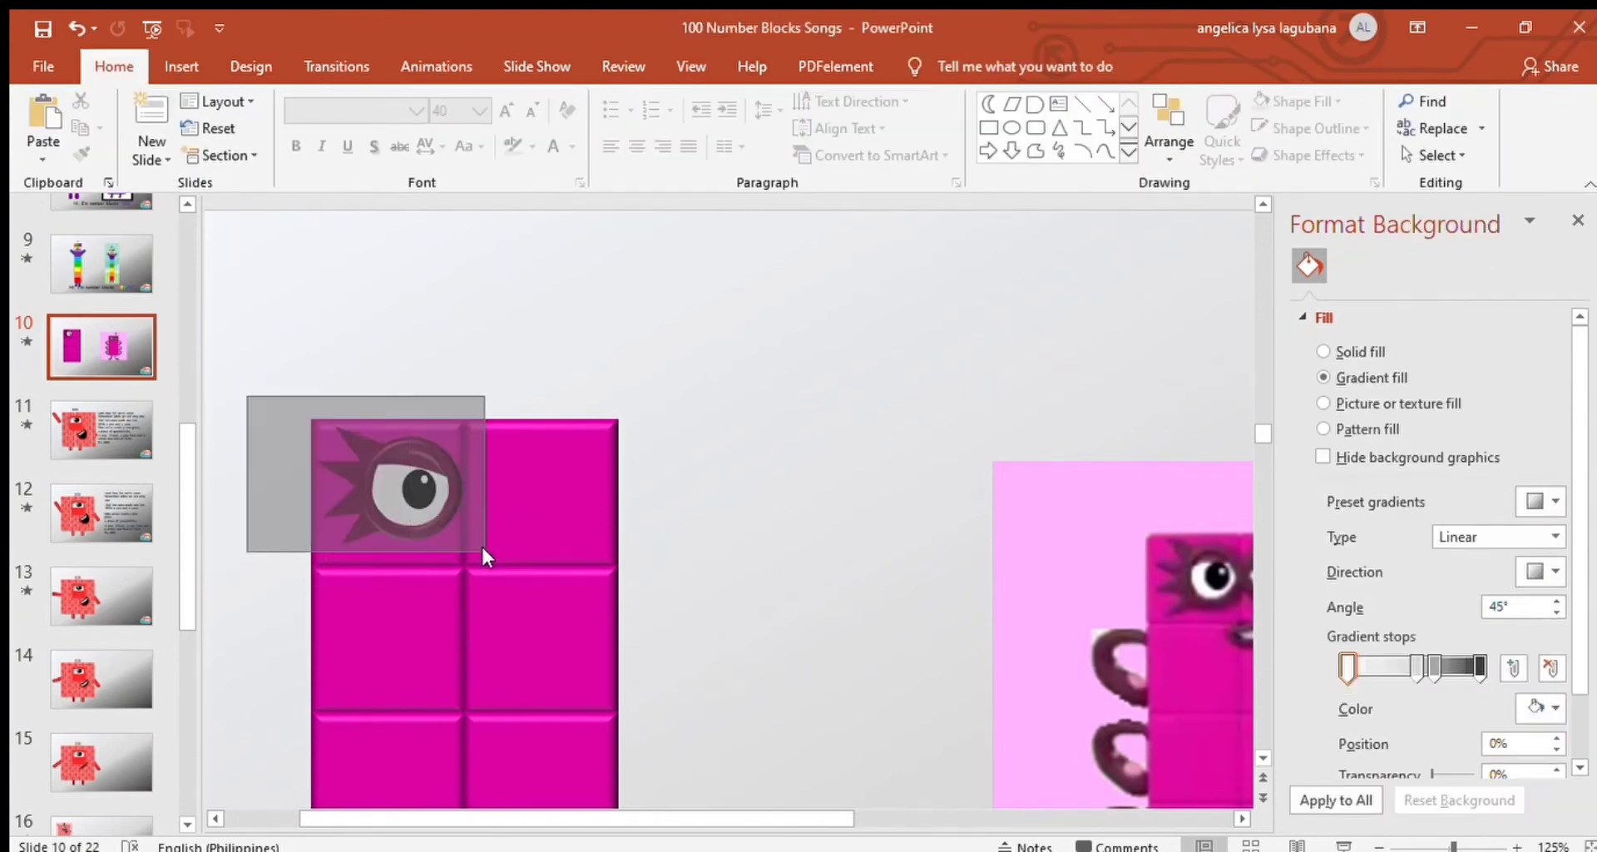
{"action": "key", "text": "ctrl+g"}
{"action": "left_click", "coordinate": [1354, 305]}
{"action": "left_click", "coordinate": [1537, 378]}
{"action": "left_click", "coordinate": [1406, 441]}
Step: Place a mirrored copy of the eye in the right cell and reshape its white into a drooping lid
{"action": "mouse_move", "coordinate": [230, 390]}
{"action": "left_mouse_down"}
{"action": "mouse_move", "coordinate": [474, 565]}
{"action": "mouse_move", "coordinate": [624, 545]}
{"action": "left_mouse_up"}
{"action": "key", "text": "ctrl+z"}
{"action": "left_click", "coordinate": [408, 466]}
{"action": "left_click_drag", "start_coordinate": [408, 465], "coordinate": [576, 472]}
{"action": "left_click_drag", "start_coordinate": [708, 818], "coordinate": [762, 818]}
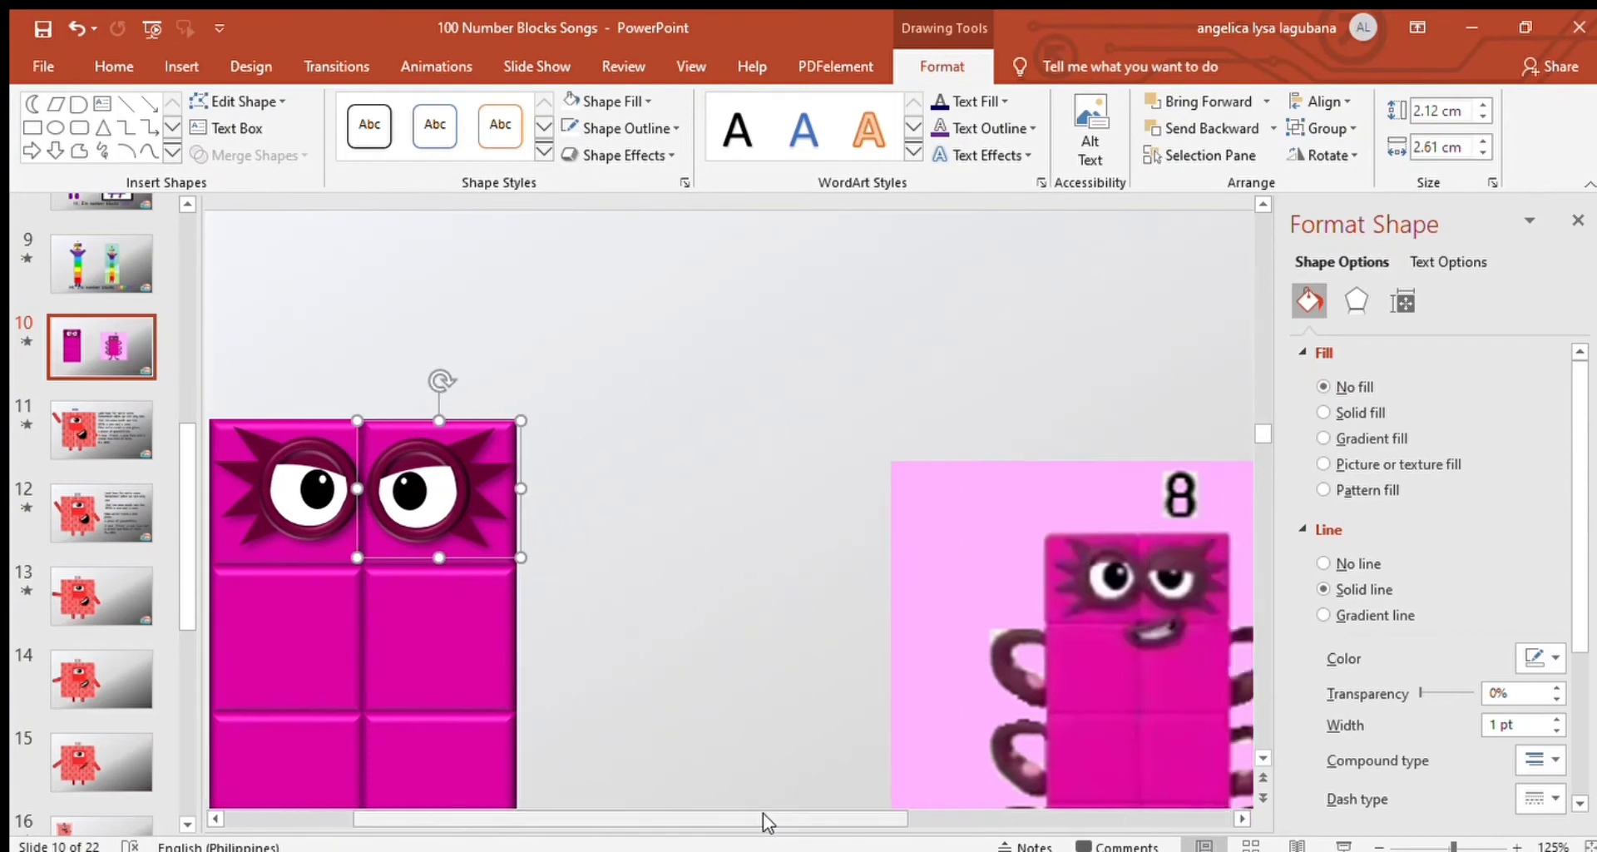
{"action": "left_click", "coordinate": [435, 500]}
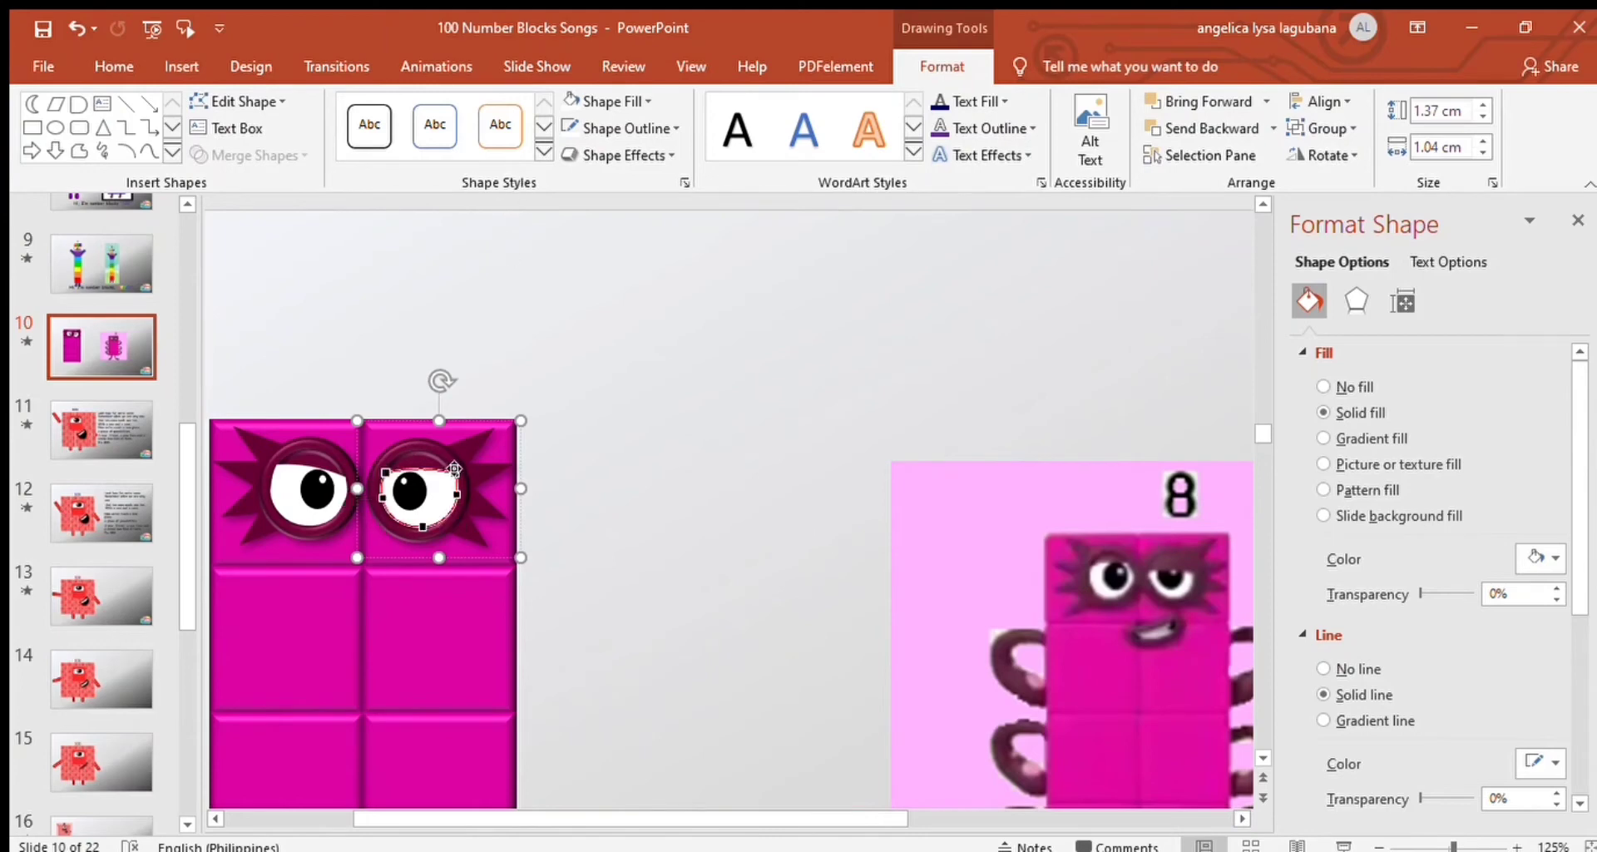
{"action": "left_click_drag", "start_coordinate": [409, 471], "coordinate": [401, 479]}
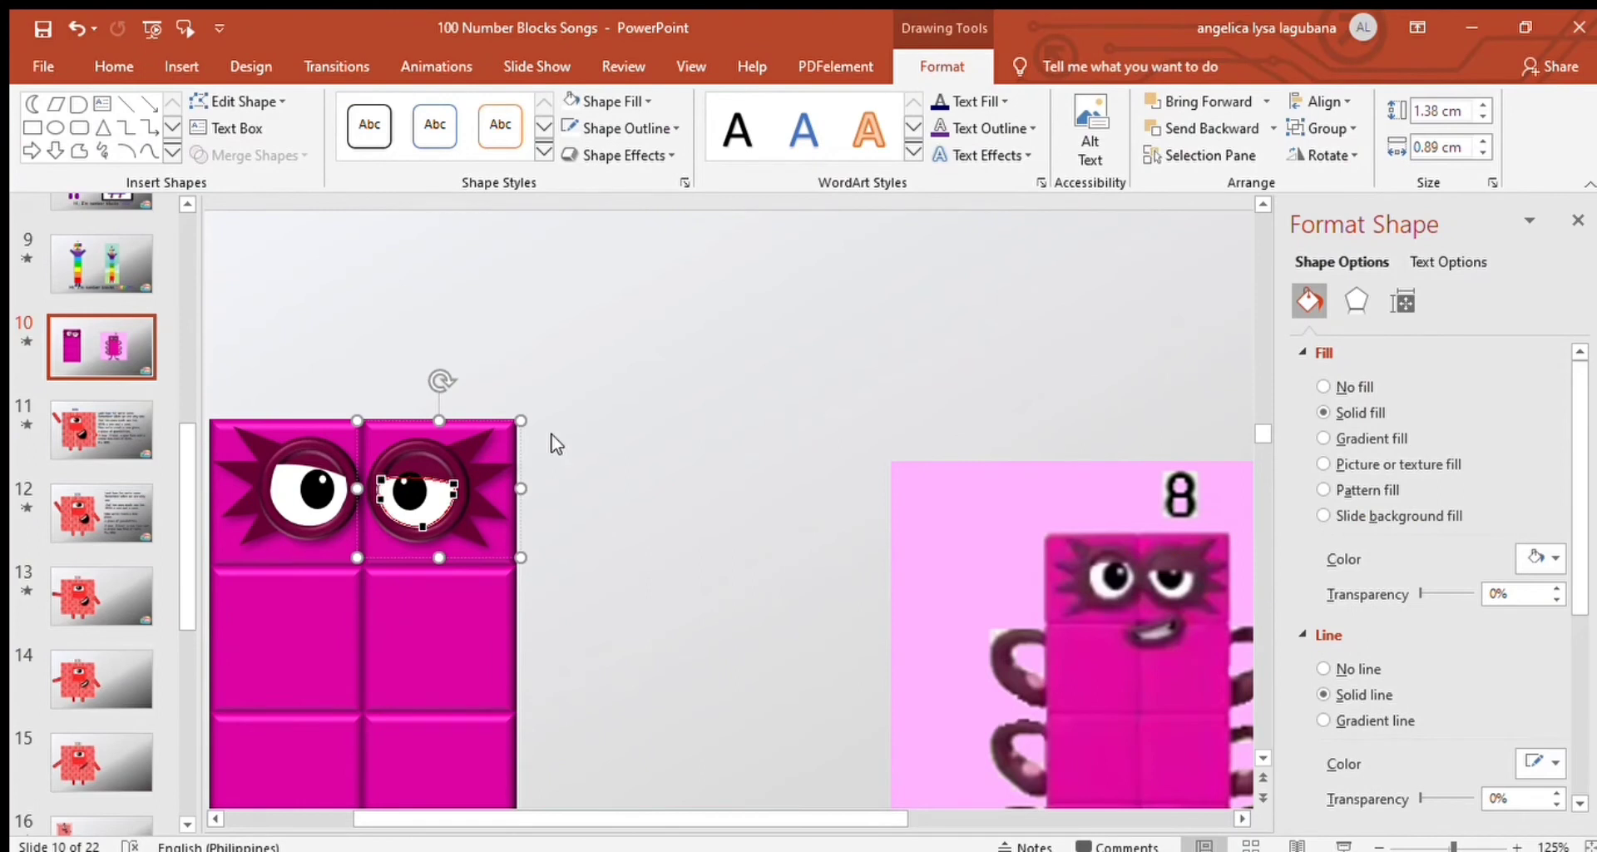
{"action": "left_click", "coordinate": [409, 490]}
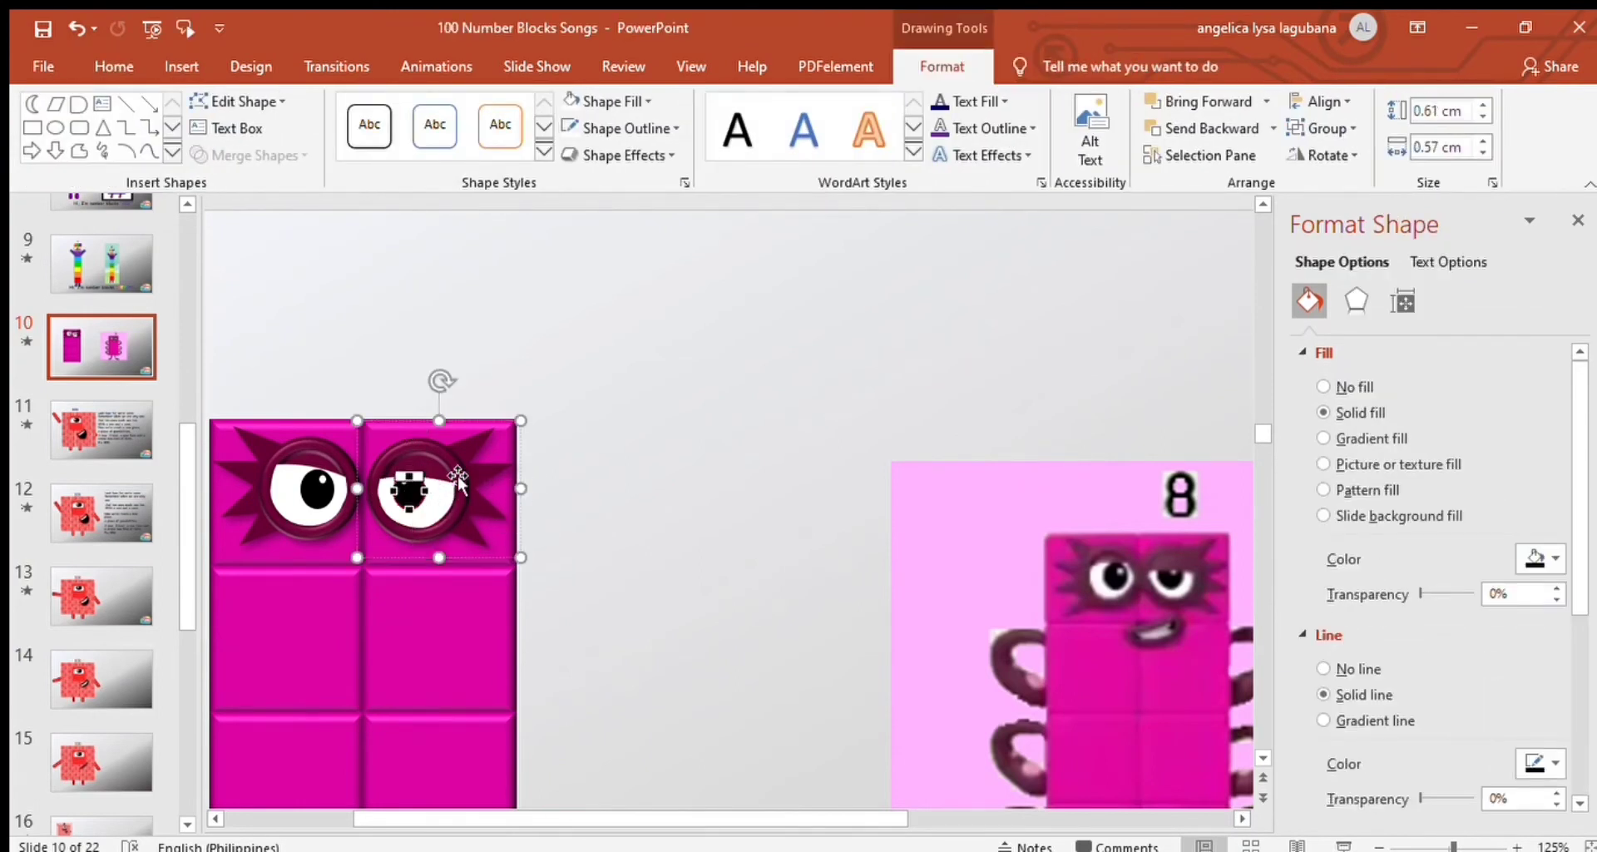
{"action": "left_click", "coordinate": [419, 533]}
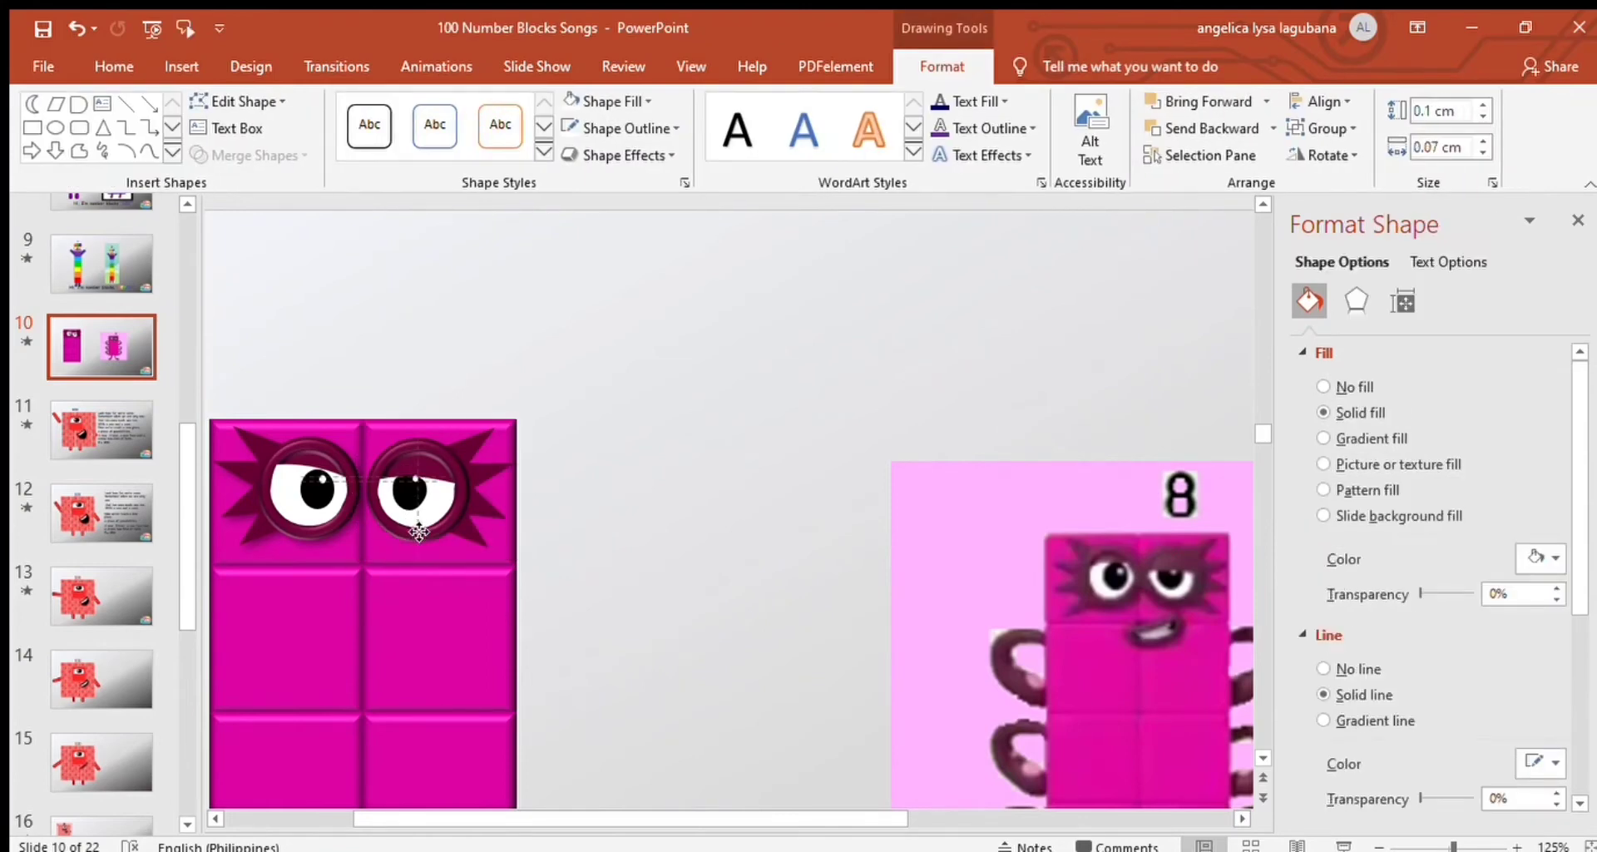
{"action": "scroll", "coordinate": [418, 533], "scroll_direction": "down", "scroll_amount": 2}
{"action": "left_click", "coordinate": [435, 500]}
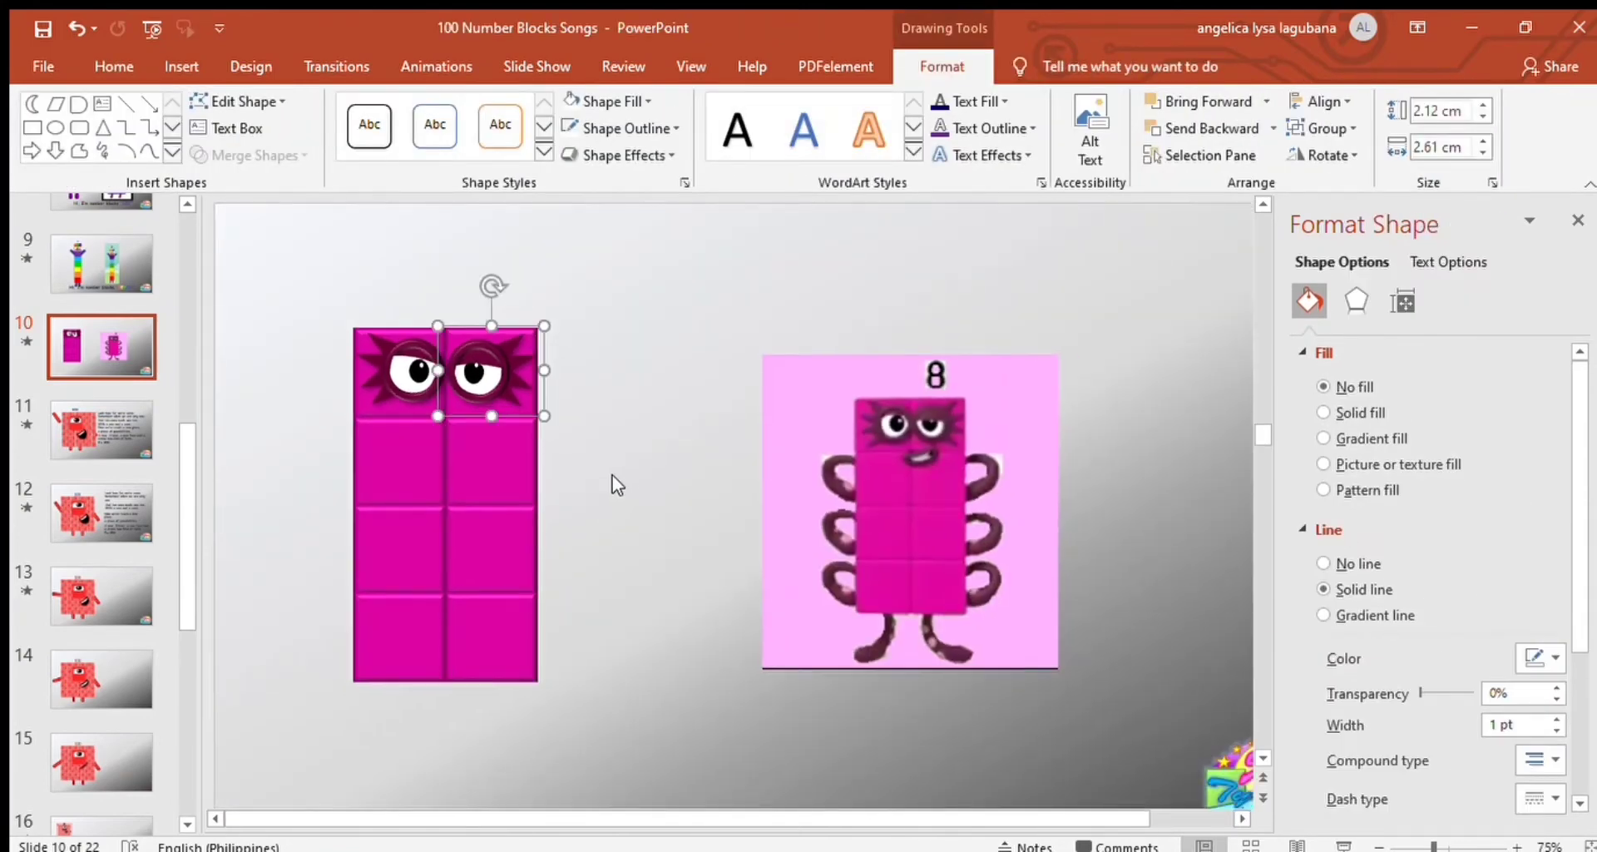
Step: Draw a tilted, top-bevelled mouth shape below the eyes and curve and widen it into a dark lip
{"action": "left_click", "coordinate": [614, 485]}
{"action": "left_click", "coordinate": [182, 66]}
{"action": "left_click", "coordinate": [382, 132]}
{"action": "left_click", "coordinate": [428, 242]}
{"action": "left_click_drag", "start_coordinate": [412, 427], "coordinate": [447, 484]}
{"action": "left_click_drag", "start_coordinate": [431, 389], "coordinate": [463, 438]}
{"action": "scroll", "coordinate": [464, 435], "scroll_direction": "up", "scroll_amount": 5, "text": "ctrl"}
{"action": "scroll", "coordinate": [606, 814], "scroll_direction": "right", "scroll_amount": 5}
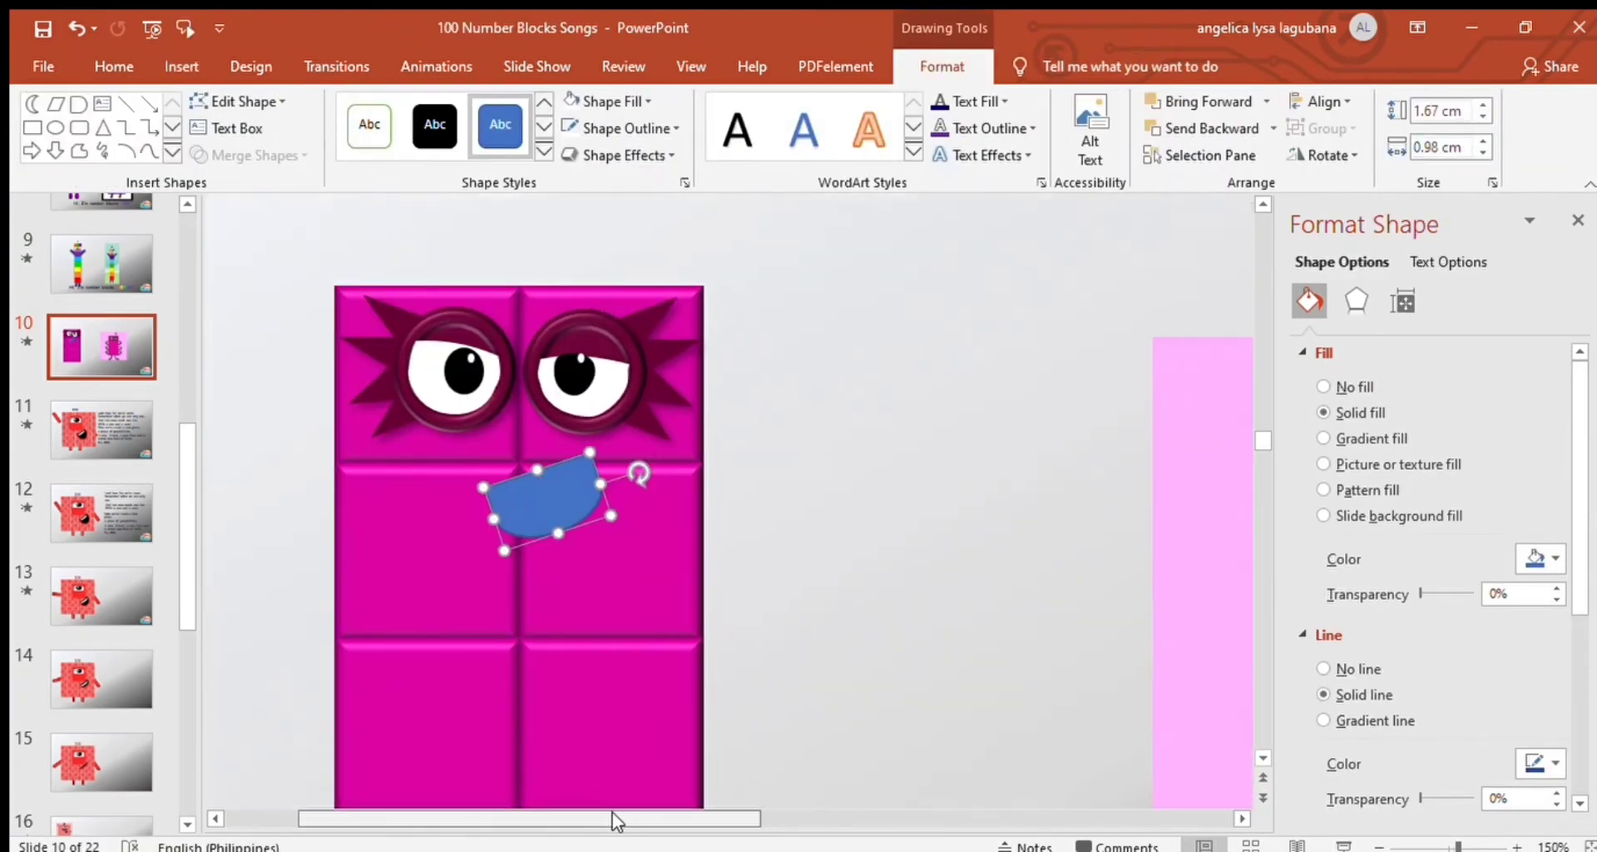
{"action": "scroll", "coordinate": [594, 819], "scroll_direction": "right", "scroll_amount": 3}
{"action": "scroll", "coordinate": [594, 819], "scroll_direction": "left", "scroll_amount": 3}
{"action": "left_click_drag", "start_coordinate": [414, 532], "coordinate": [411, 519]}
{"action": "left_click", "coordinate": [1356, 302]}
{"action": "left_click", "coordinate": [1556, 764]}
{"action": "scroll", "coordinate": [857, 821], "scroll_direction": "right", "scroll_amount": 3}
{"action": "scroll", "coordinate": [861, 821], "scroll_direction": "left", "scroll_amount": 3}
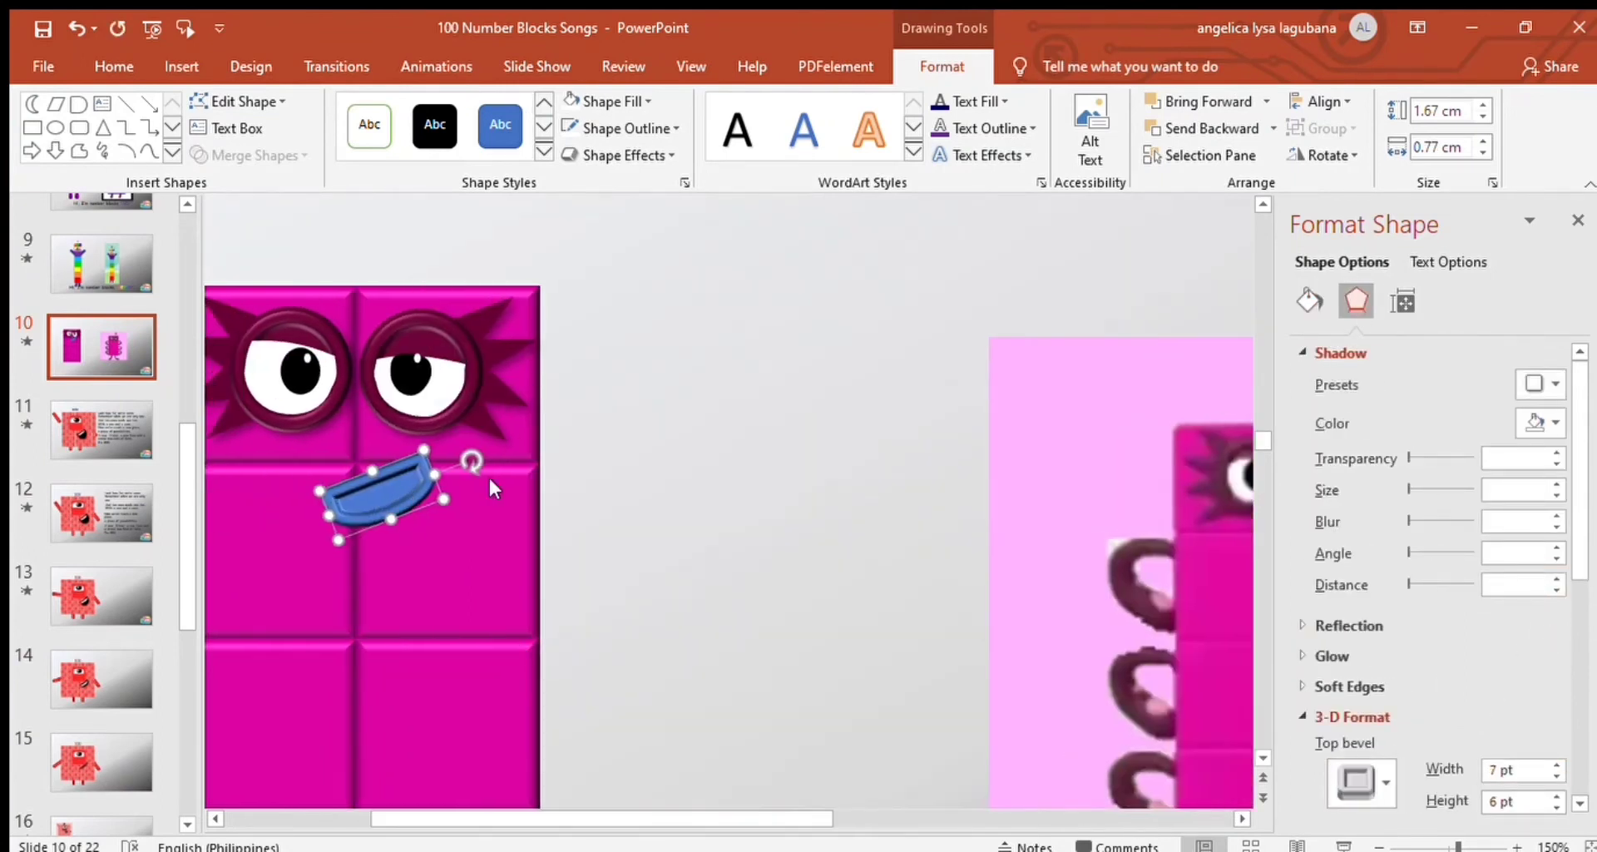
{"action": "left_click_drag", "start_coordinate": [394, 520], "coordinate": [434, 476]}
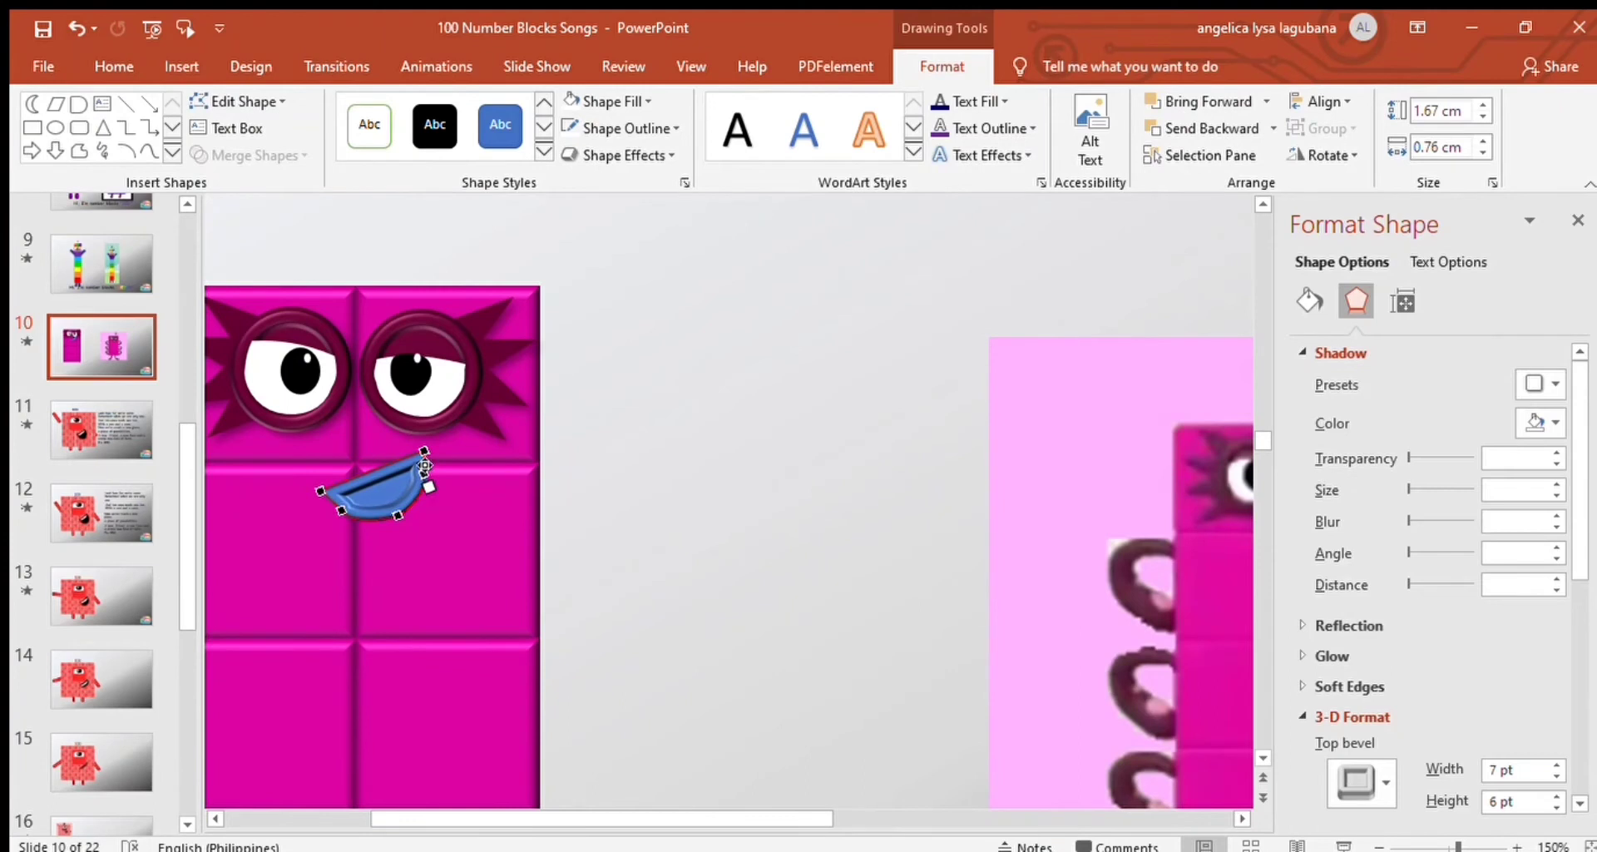
{"action": "left_click_drag", "start_coordinate": [321, 491], "coordinate": [313, 493]}
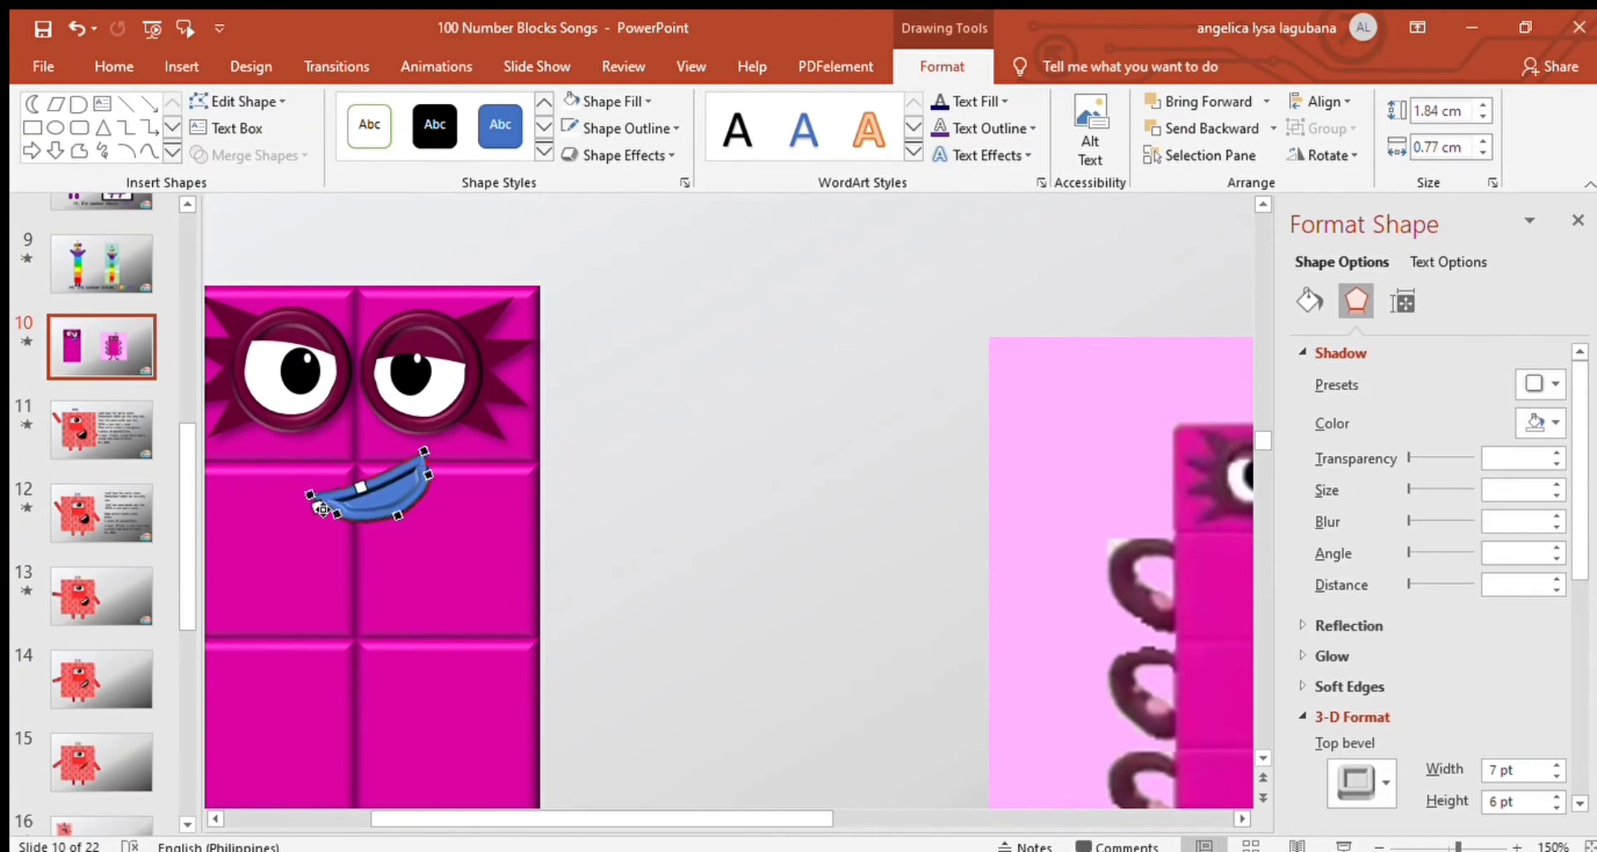
{"action": "left_click", "coordinate": [529, 514]}
Step: Fill a second mouth shape black and move it up inside the lip
{"action": "left_click", "coordinate": [376, 491]}
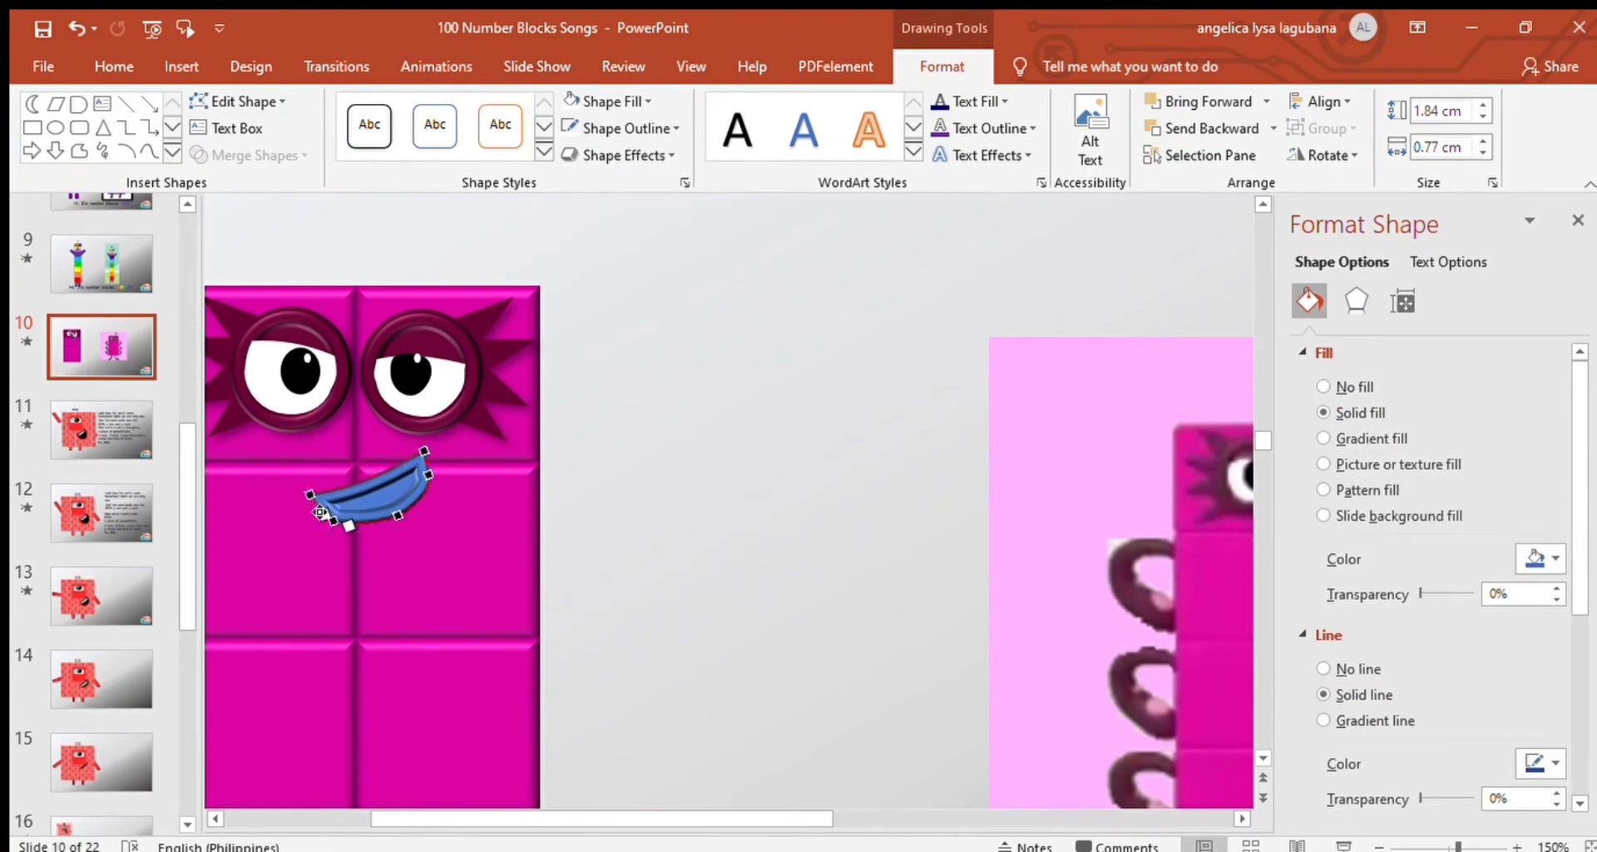
{"action": "left_click", "coordinate": [363, 549]}
{"action": "left_click", "coordinate": [884, 819]}
{"action": "scroll", "coordinate": [546, 666], "scroll_direction": "left", "scroll_amount": 3}
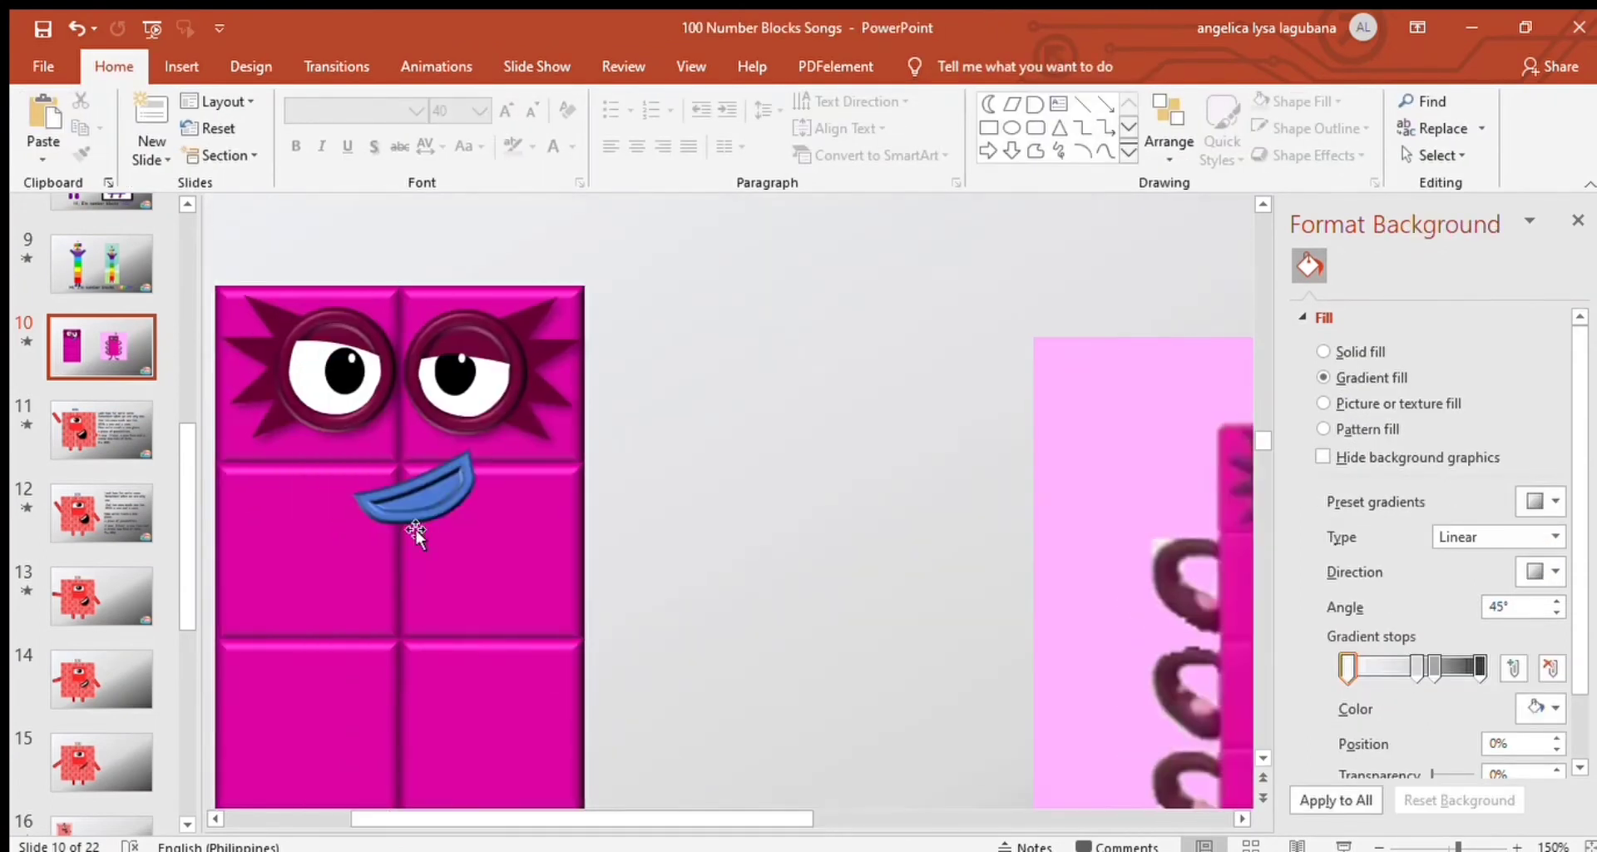
{"action": "left_click", "coordinate": [467, 519]}
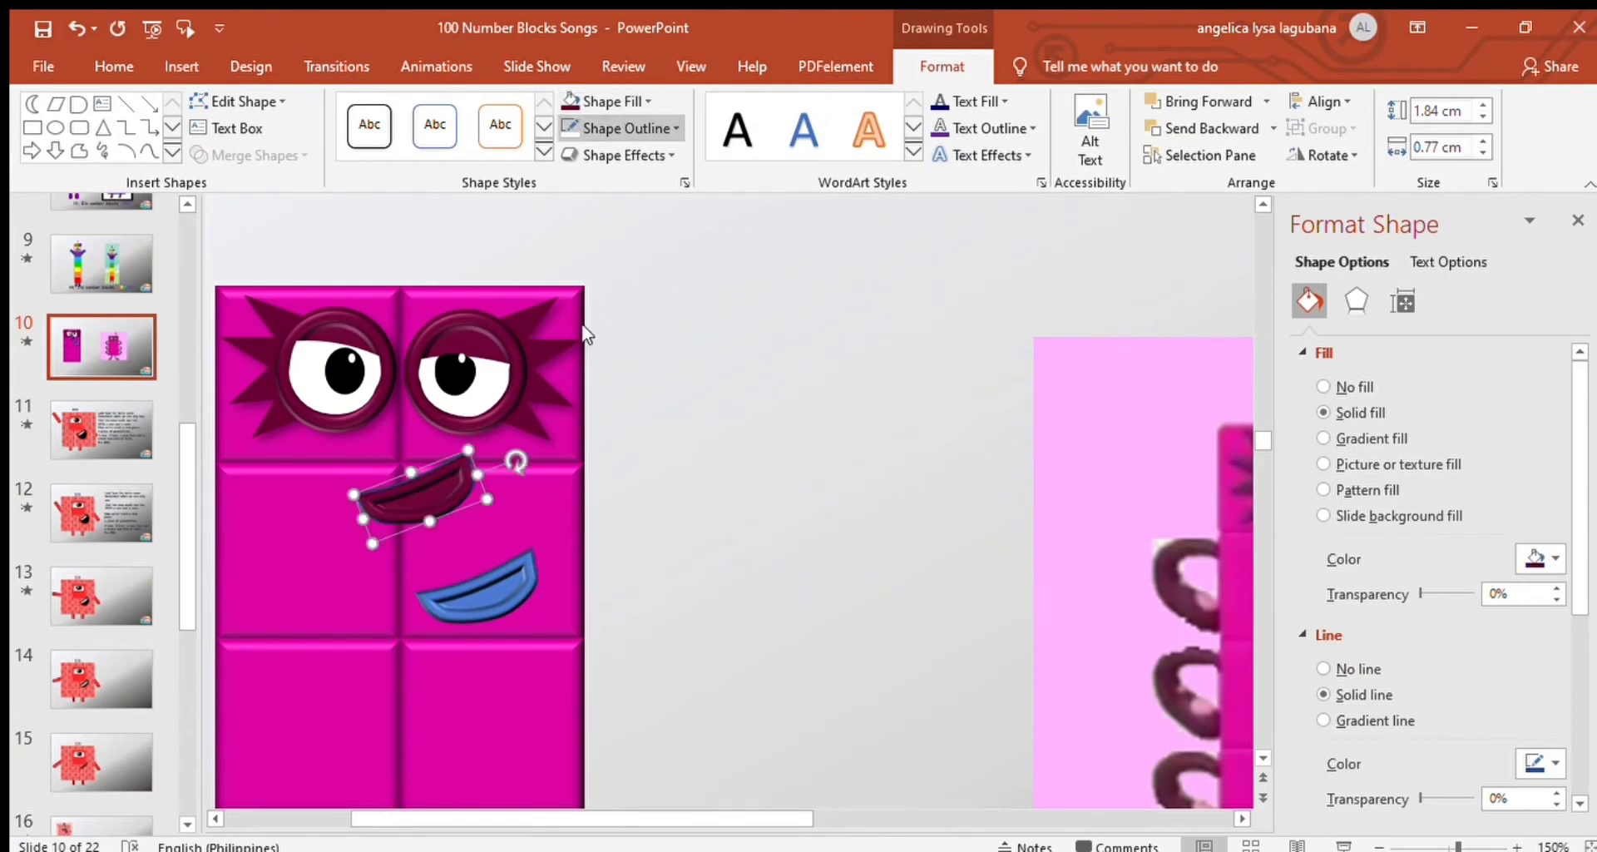
{"action": "left_click_drag", "start_coordinate": [468, 519], "coordinate": [520, 586]}
{"action": "left_click", "coordinate": [582, 100]}
{"action": "left_click", "coordinate": [1356, 301]}
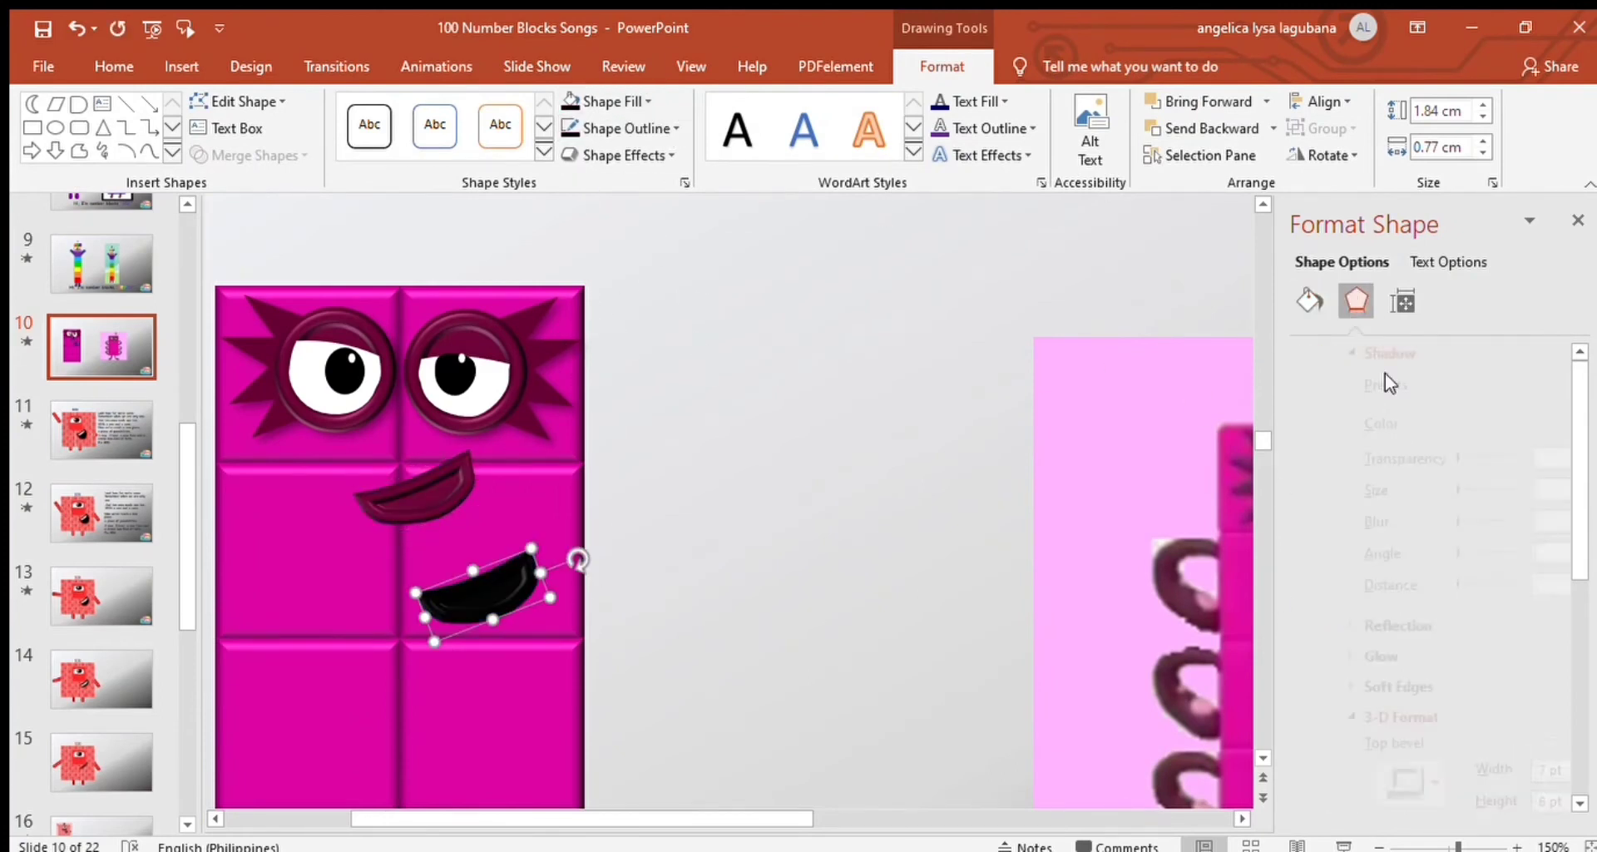
{"action": "key", "text": "Tab"}
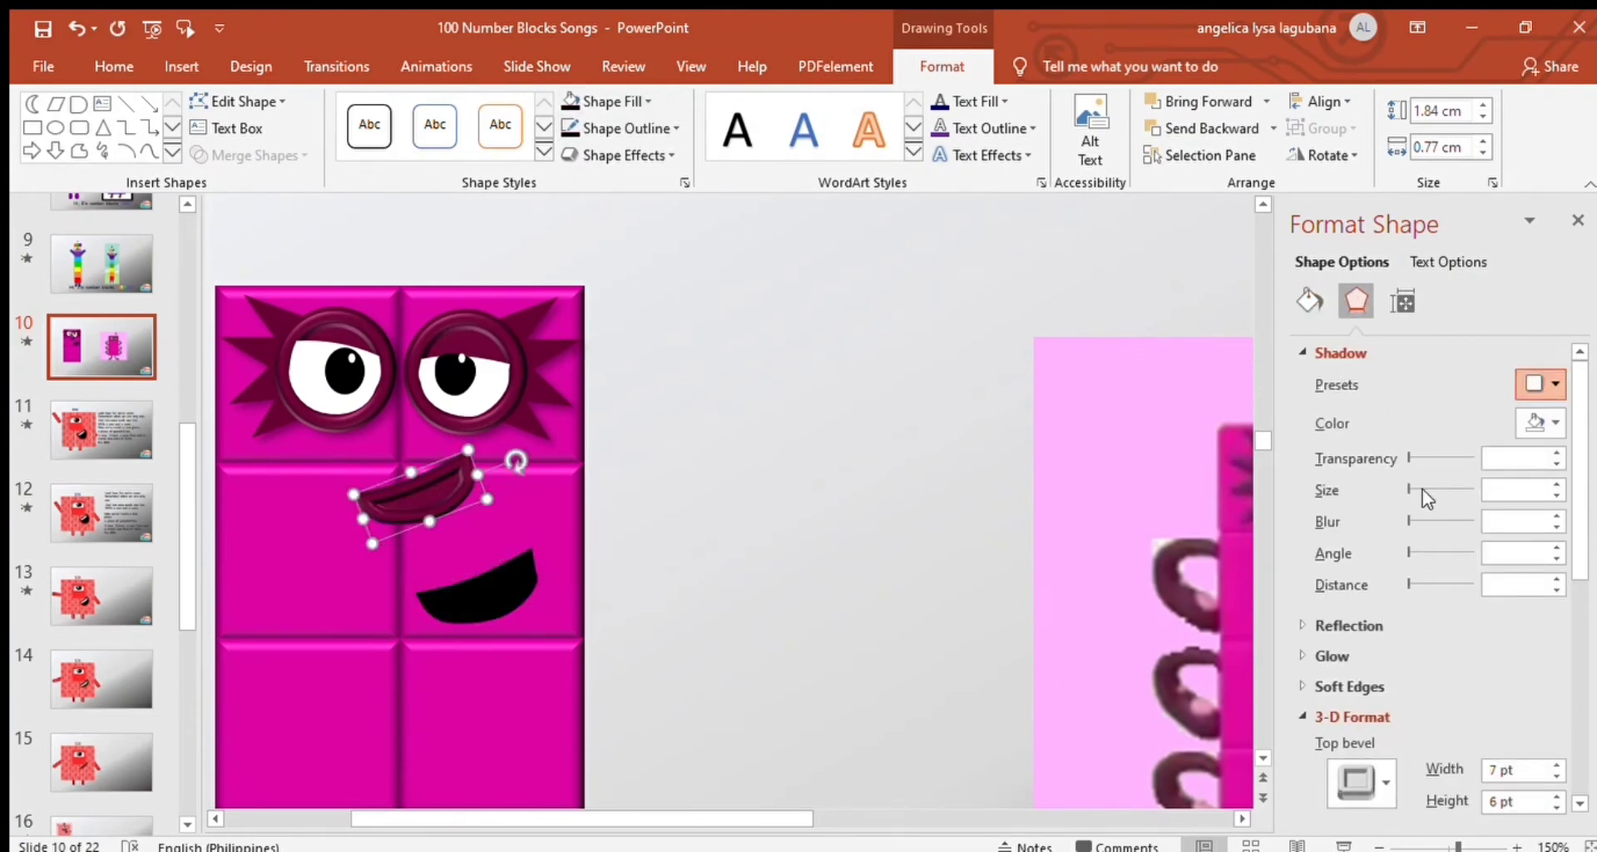
{"action": "key", "text": "Escape"}
{"action": "left_click_drag", "start_coordinate": [521, 561], "coordinate": [478, 500]}
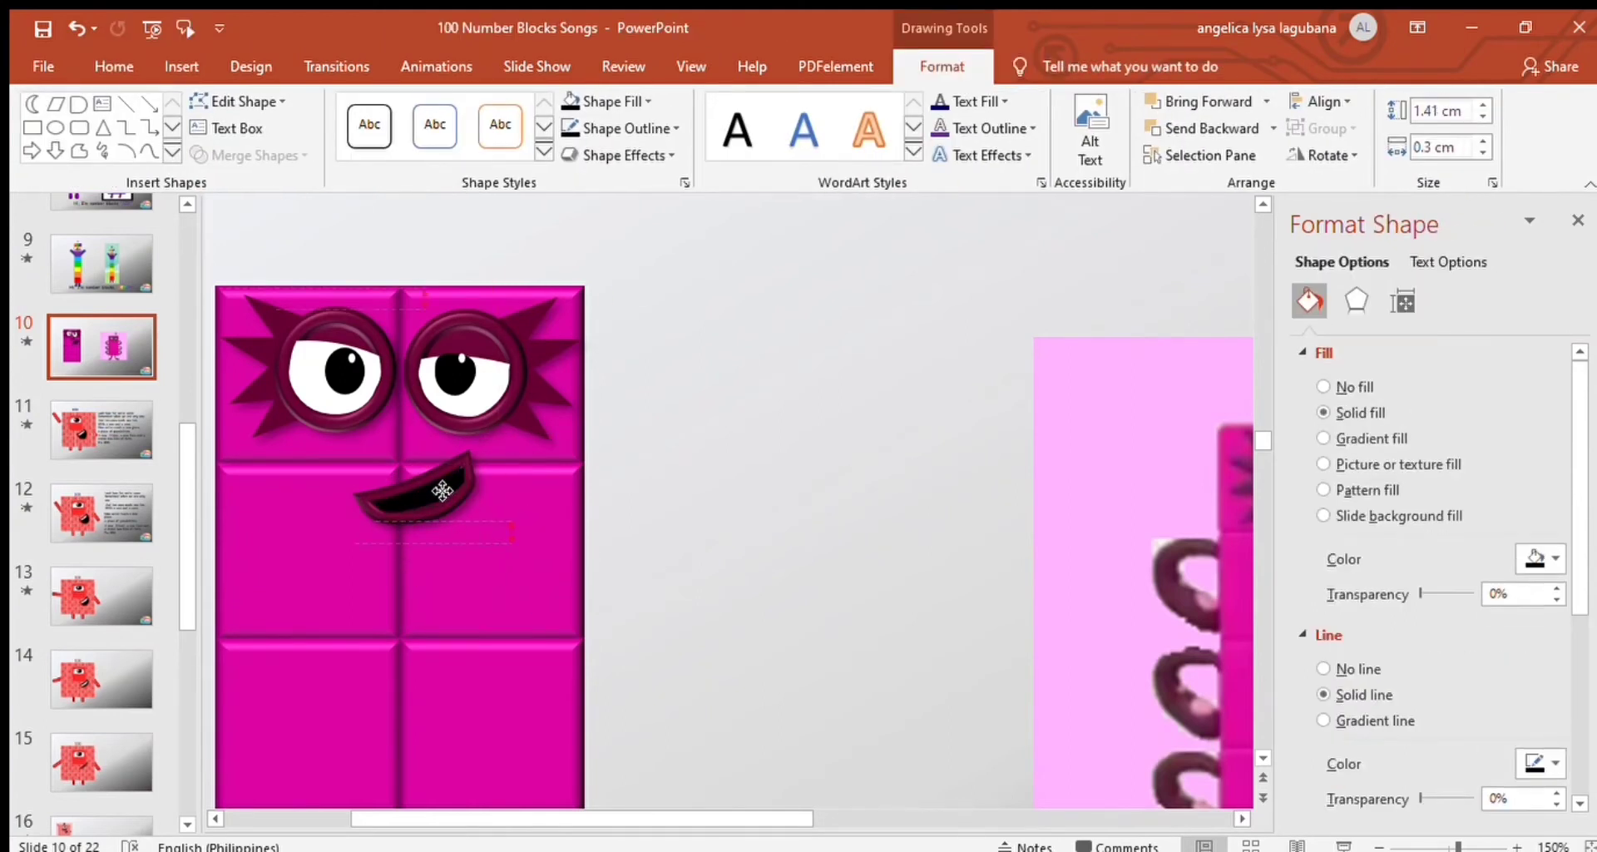
{"action": "left_click", "coordinate": [638, 509]}
Step: Position and adjust the white teeth shape inside the mouth
{"action": "left_click", "coordinate": [446, 496]}
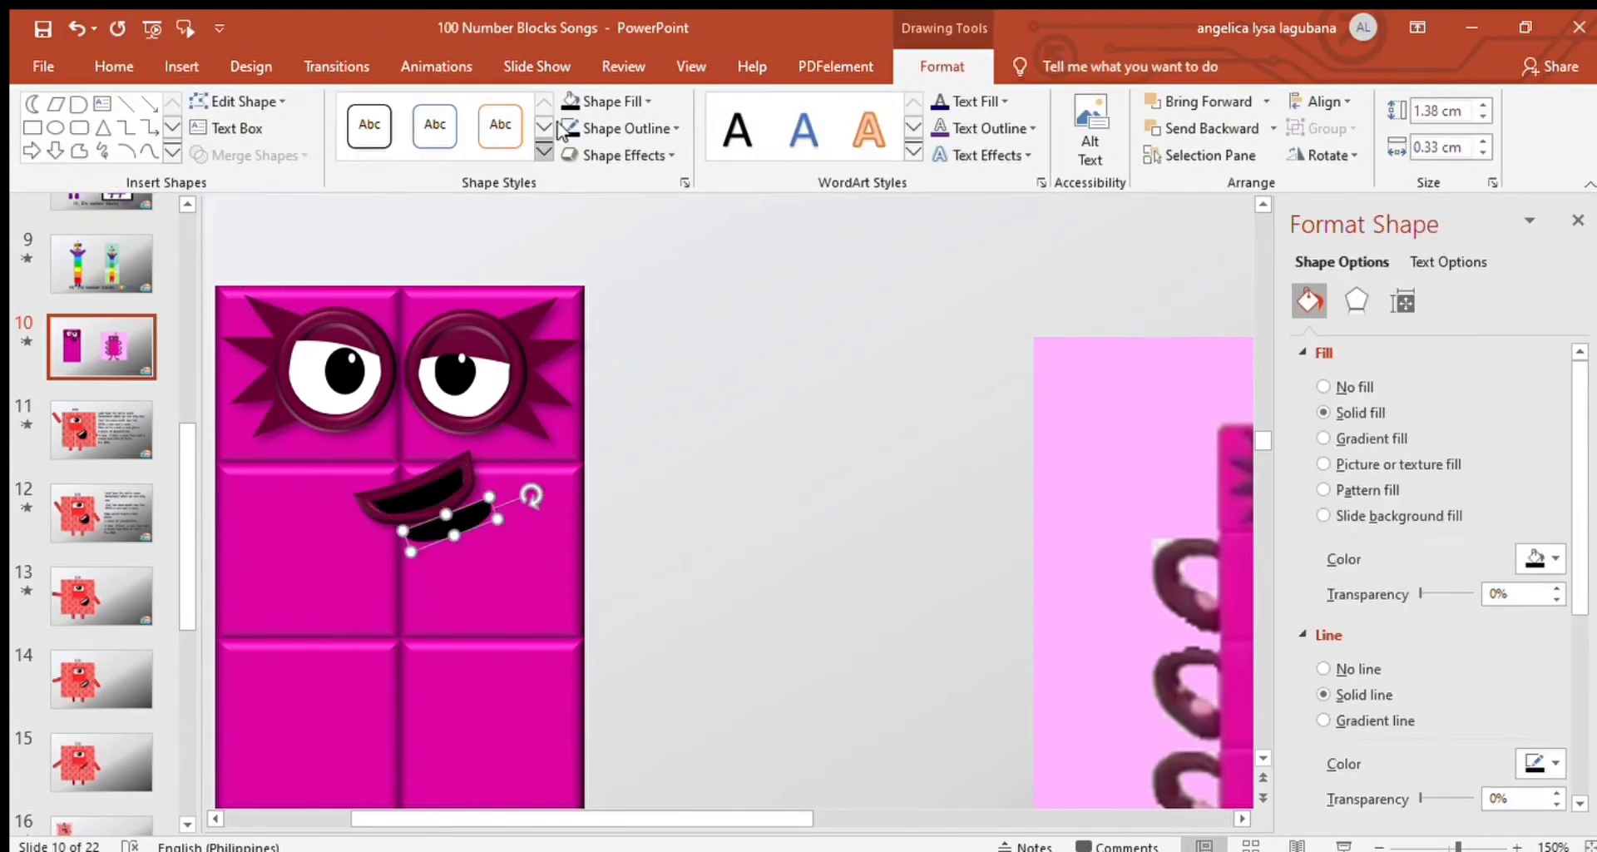
{"action": "left_click_drag", "start_coordinate": [506, 467], "coordinate": [504, 523]}
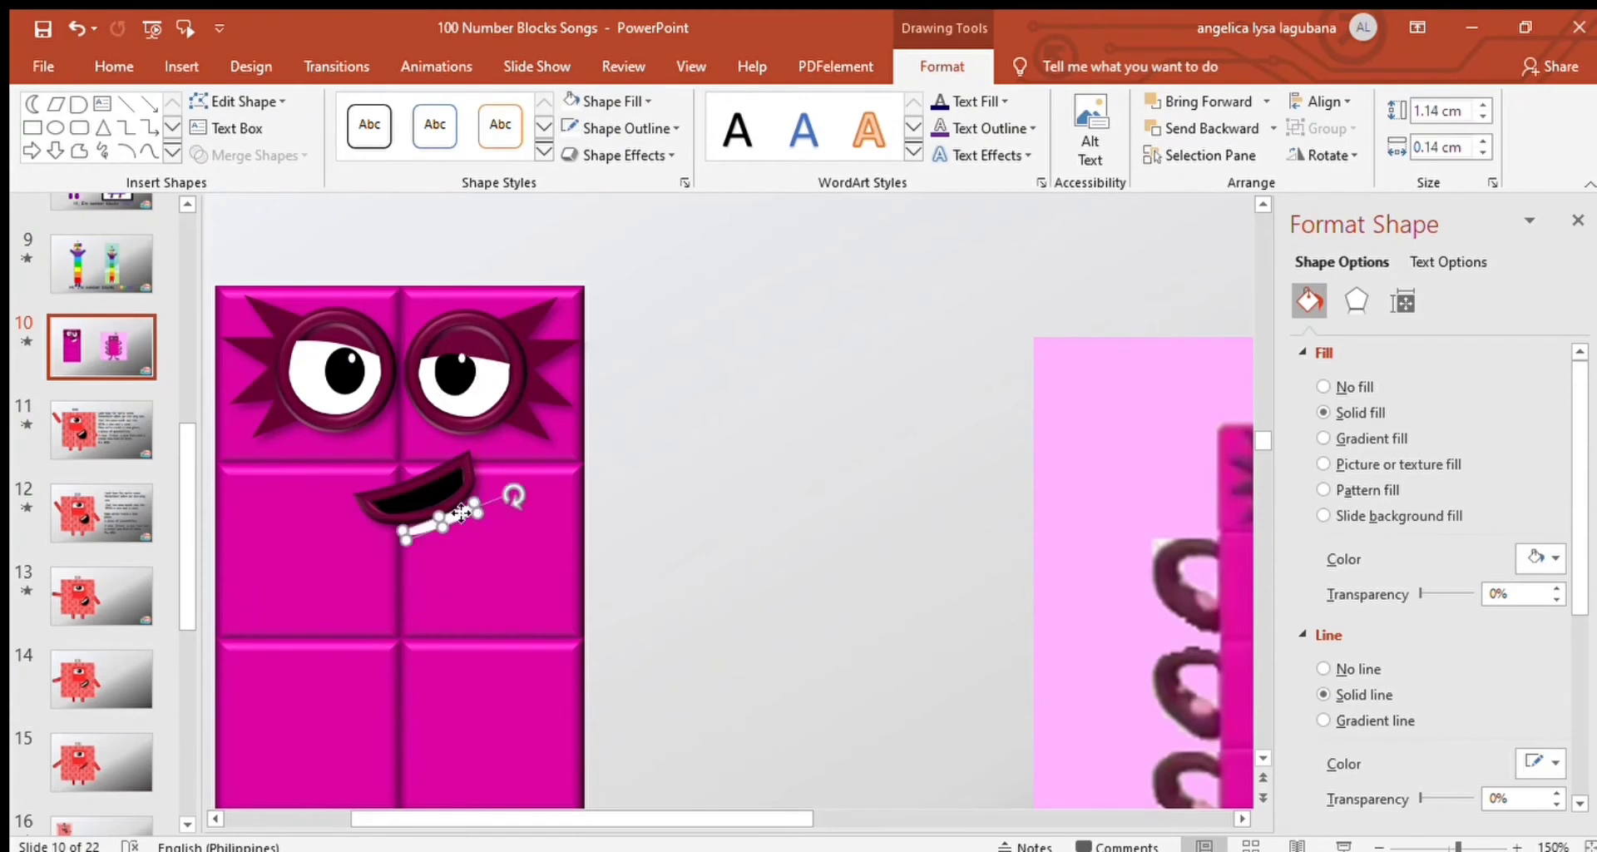
{"action": "left_click", "coordinate": [441, 487]}
{"action": "mouse_move", "coordinate": [574, 819]}
{"action": "left_mouse_down"}
{"action": "mouse_move", "coordinate": [674, 823]}
{"action": "mouse_move", "coordinate": [613, 823]}
{"action": "left_mouse_up"}
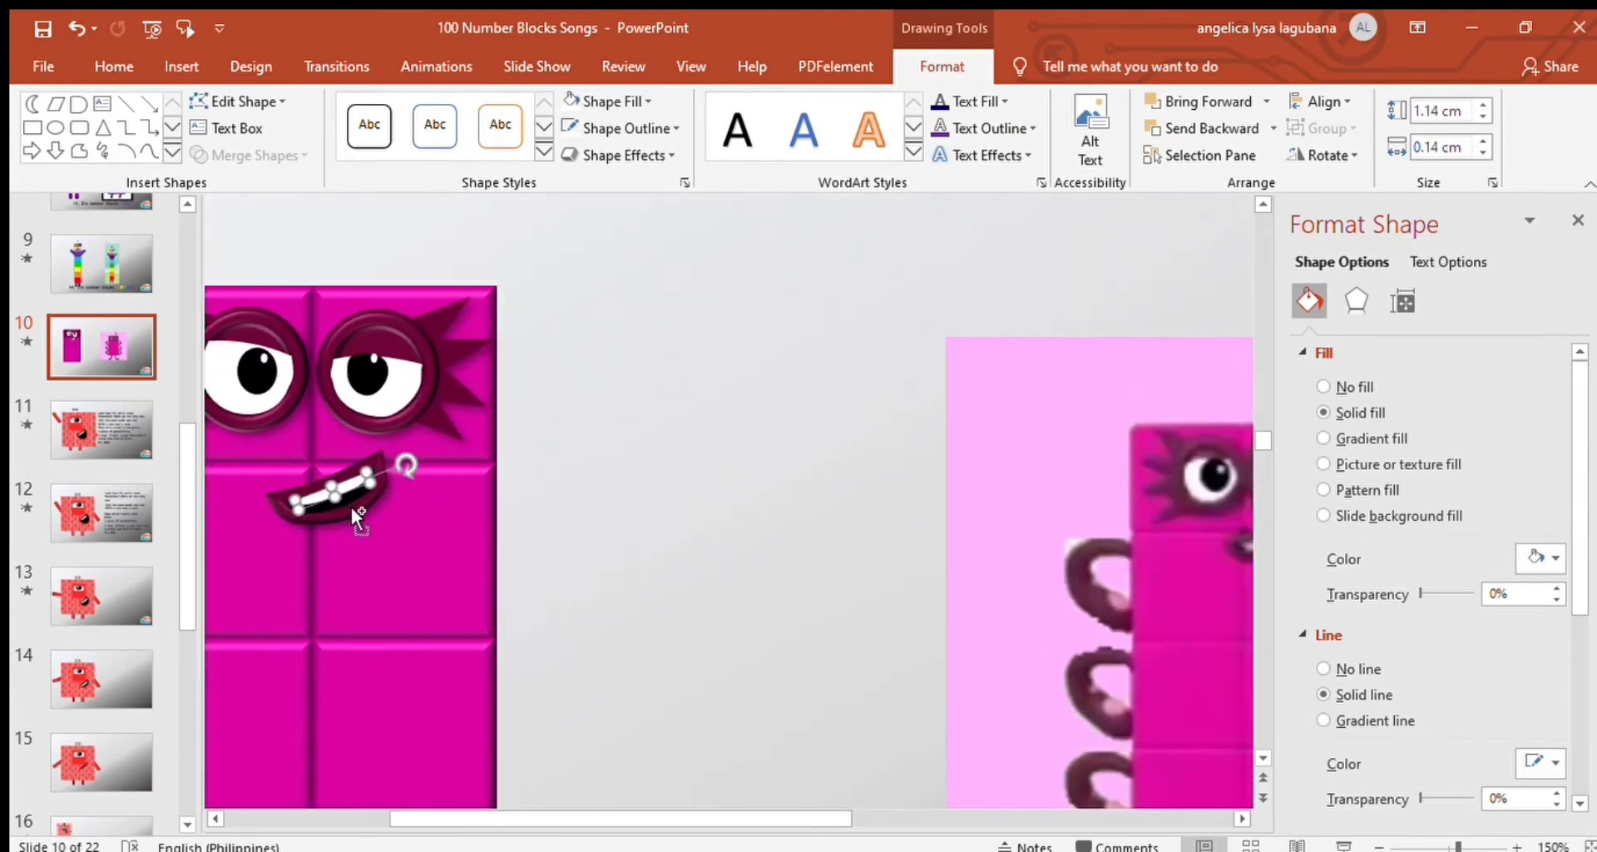
{"action": "left_click", "coordinate": [441, 497]}
{"action": "mouse_move", "coordinate": [497, 819]}
{"action": "left_mouse_down"}
{"action": "mouse_move", "coordinate": [582, 824]}
{"action": "mouse_move", "coordinate": [550, 817]}
{"action": "left_mouse_up"}
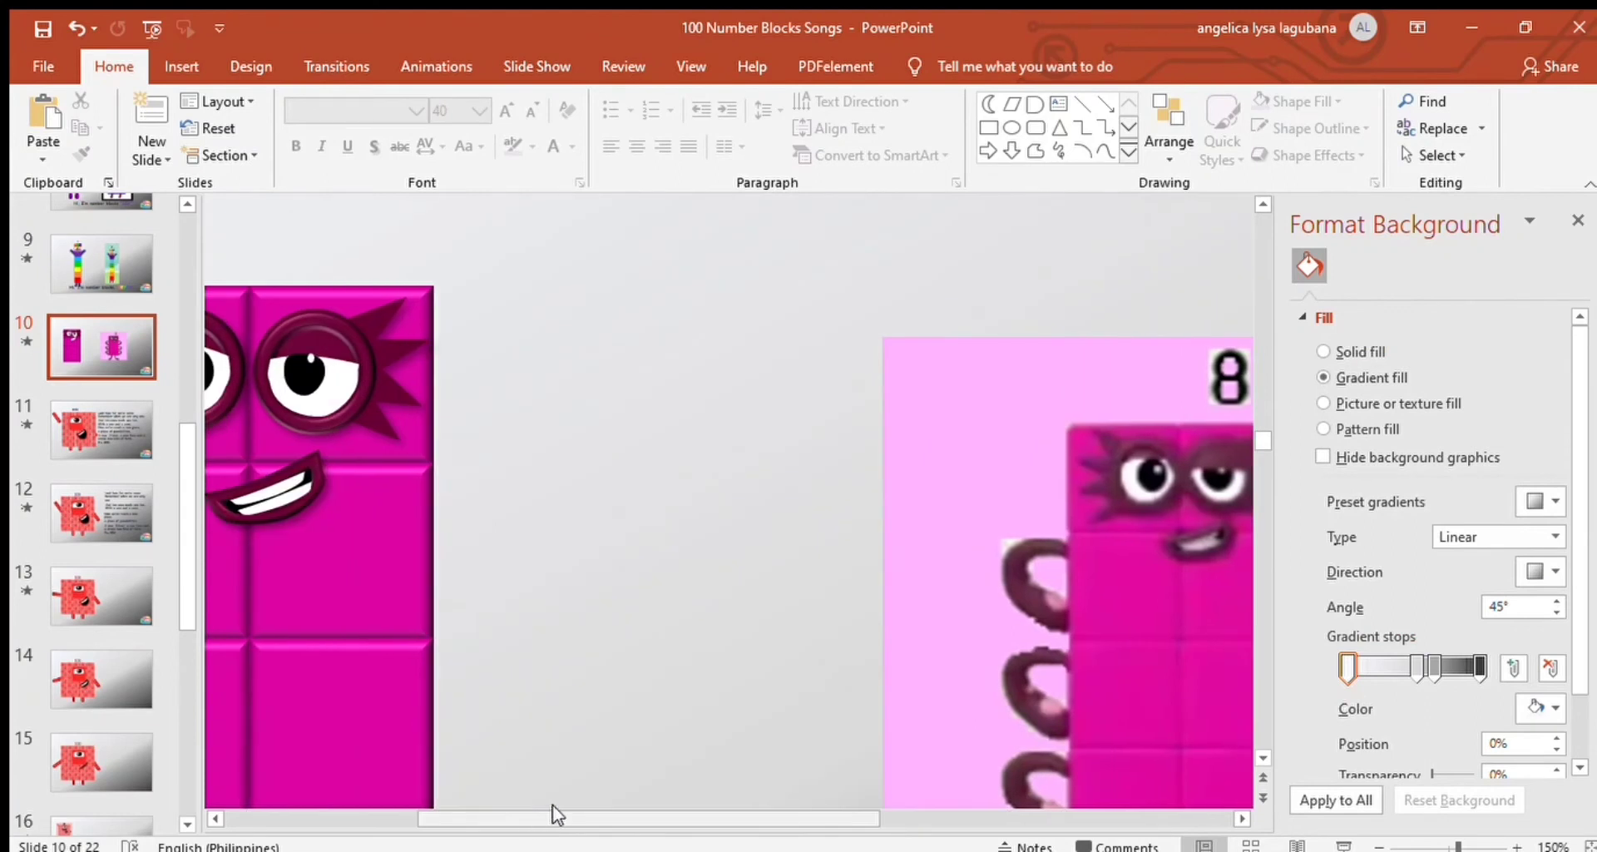
{"action": "left_click", "coordinate": [283, 497]}
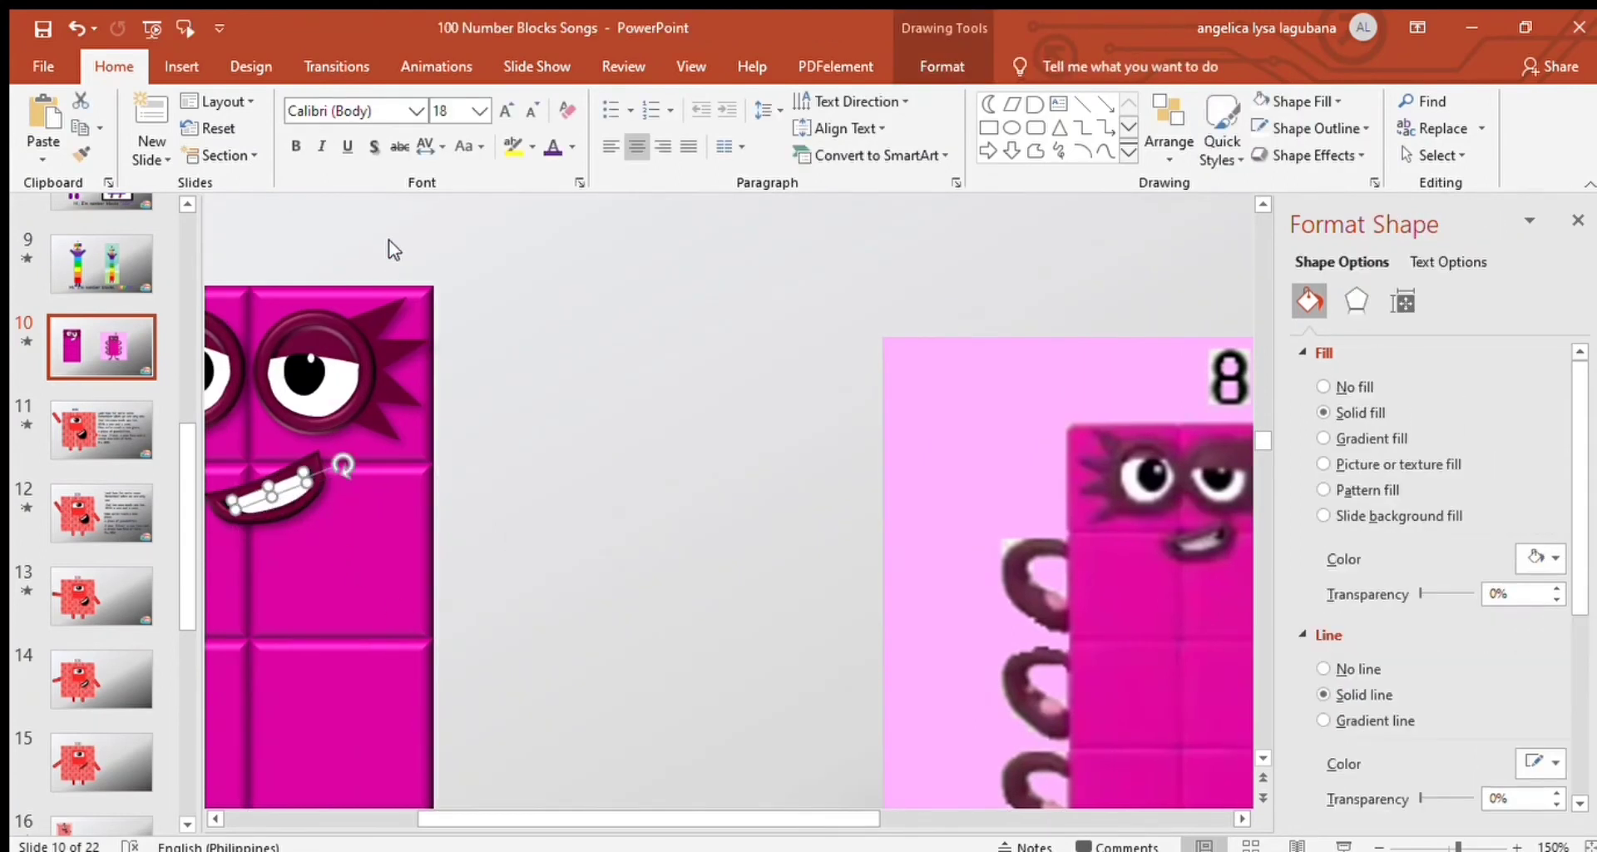
{"action": "left_click_drag", "start_coordinate": [636, 820], "coordinate": [574, 819]}
{"action": "left_click", "coordinate": [1356, 302]}
{"action": "left_click", "coordinate": [724, 433]}
{"action": "scroll", "coordinate": [790, 466], "scroll_direction": "down", "scroll_amount": 5}
{"action": "left_click", "coordinate": [181, 66]}
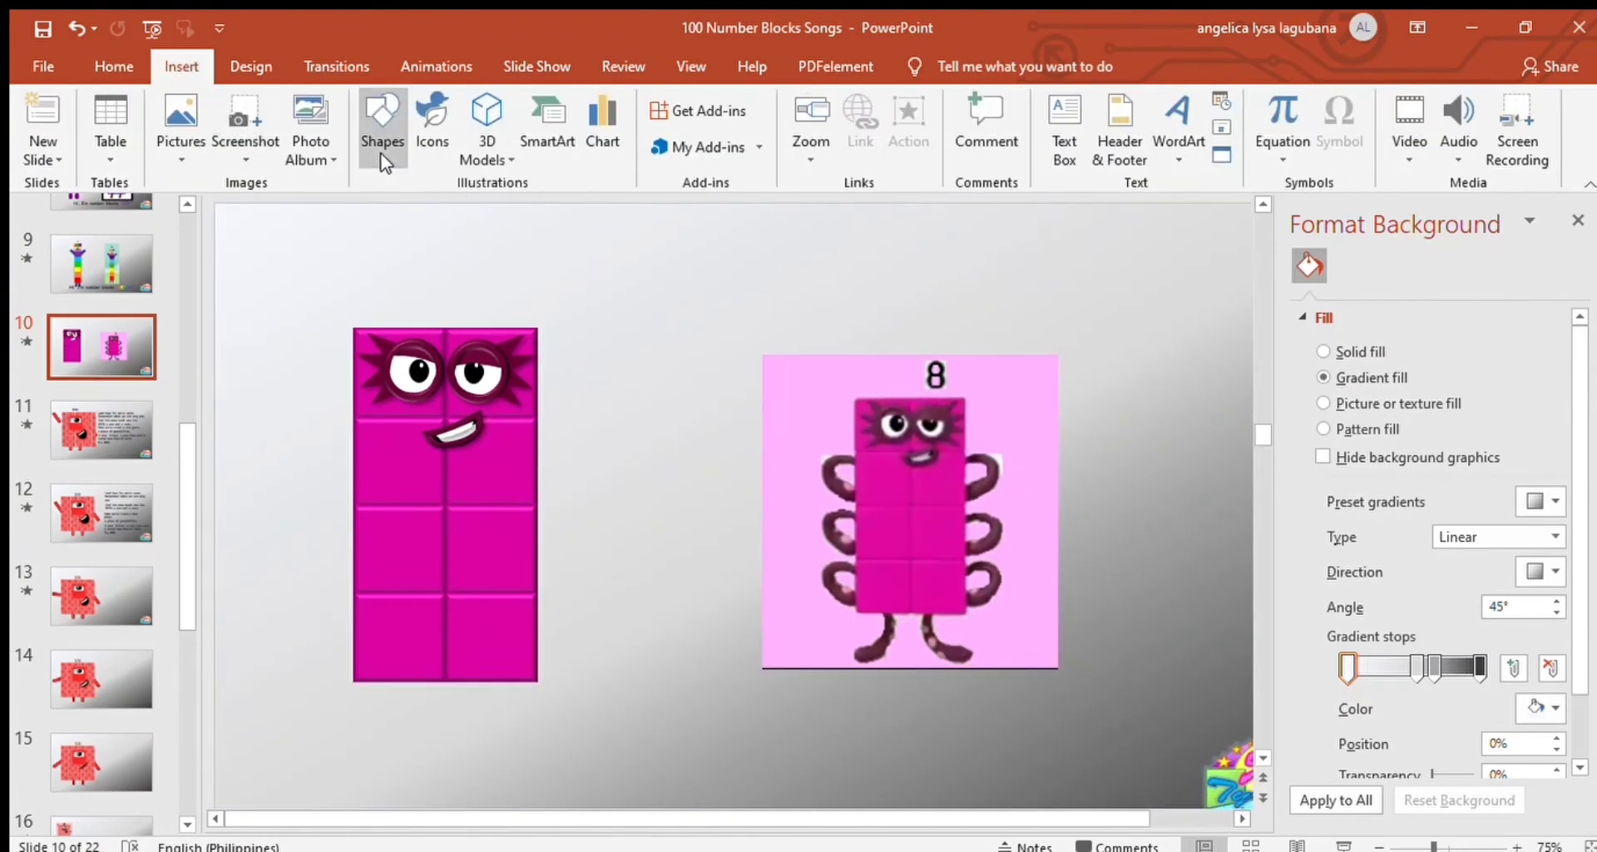
Step: Draw a moon shape left of the block and reshape its points into a crescent arm
{"action": "mouse_move", "coordinate": [587, 407]}
{"action": "left_mouse_down"}
{"action": "mouse_move", "coordinate": [529, 464]}
{"action": "mouse_move", "coordinate": [288, 438]}
{"action": "mouse_move", "coordinate": [277, 463]}
{"action": "left_mouse_up"}
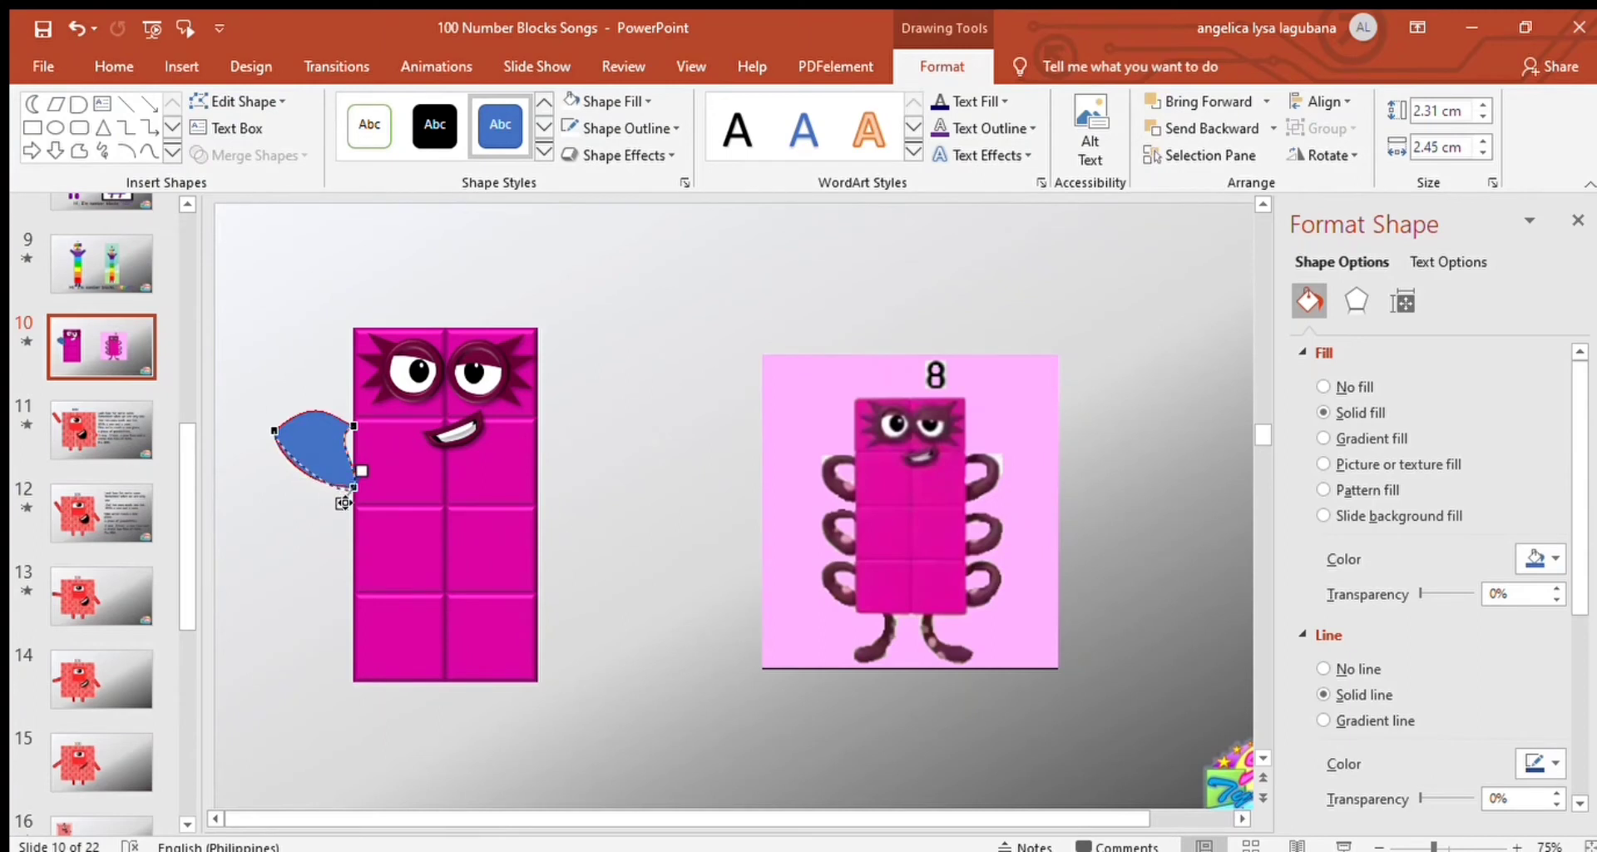
{"action": "left_click_drag", "start_coordinate": [291, 433], "coordinate": [288, 436]}
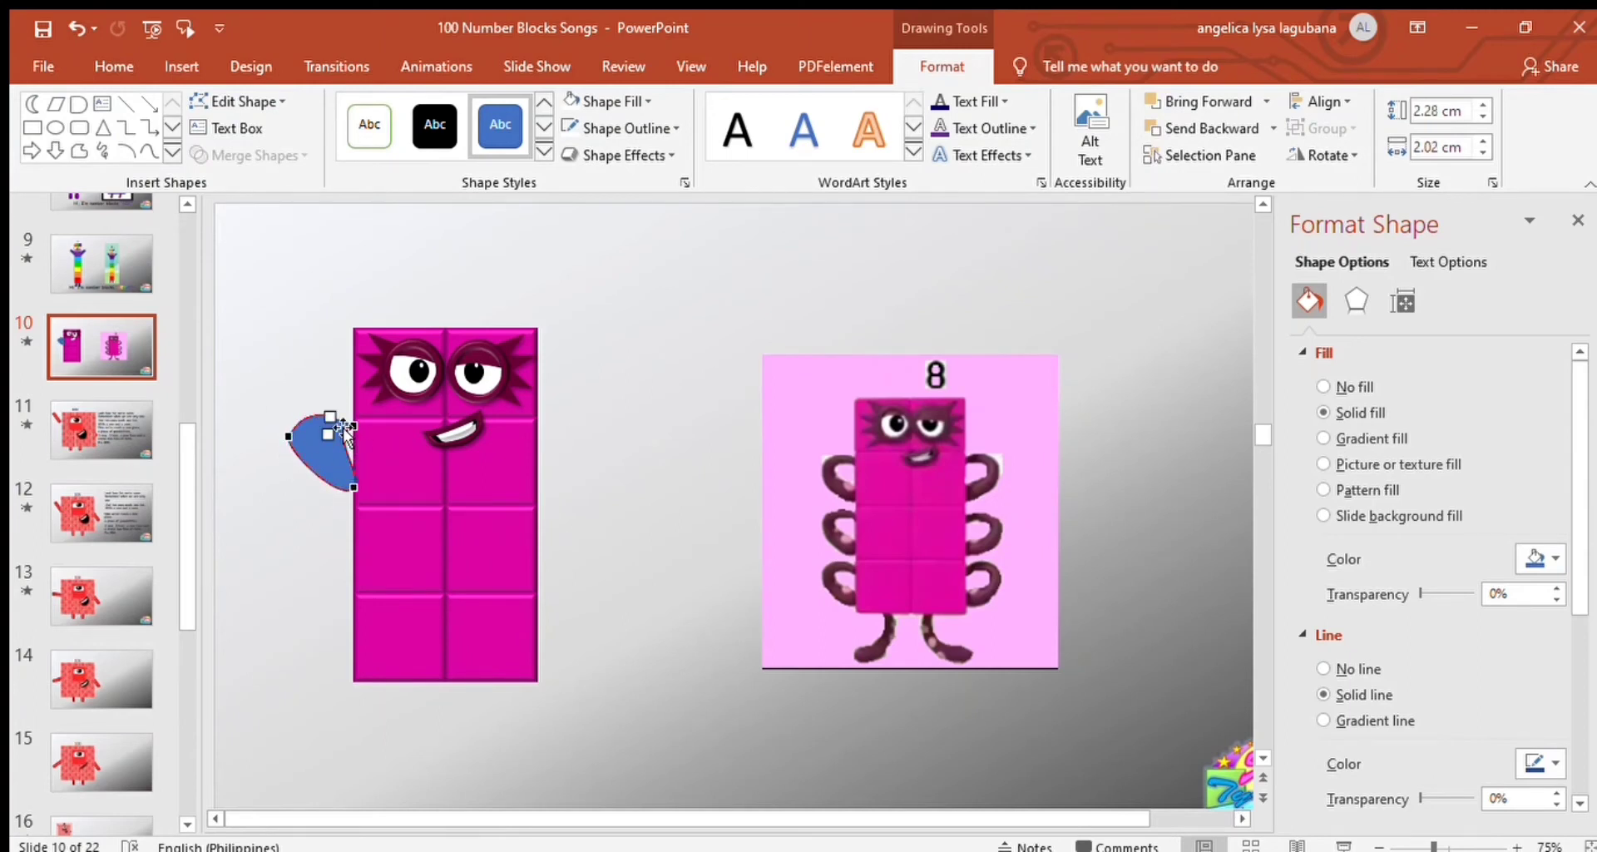
{"action": "left_click_drag", "start_coordinate": [276, 422], "coordinate": [287, 440]}
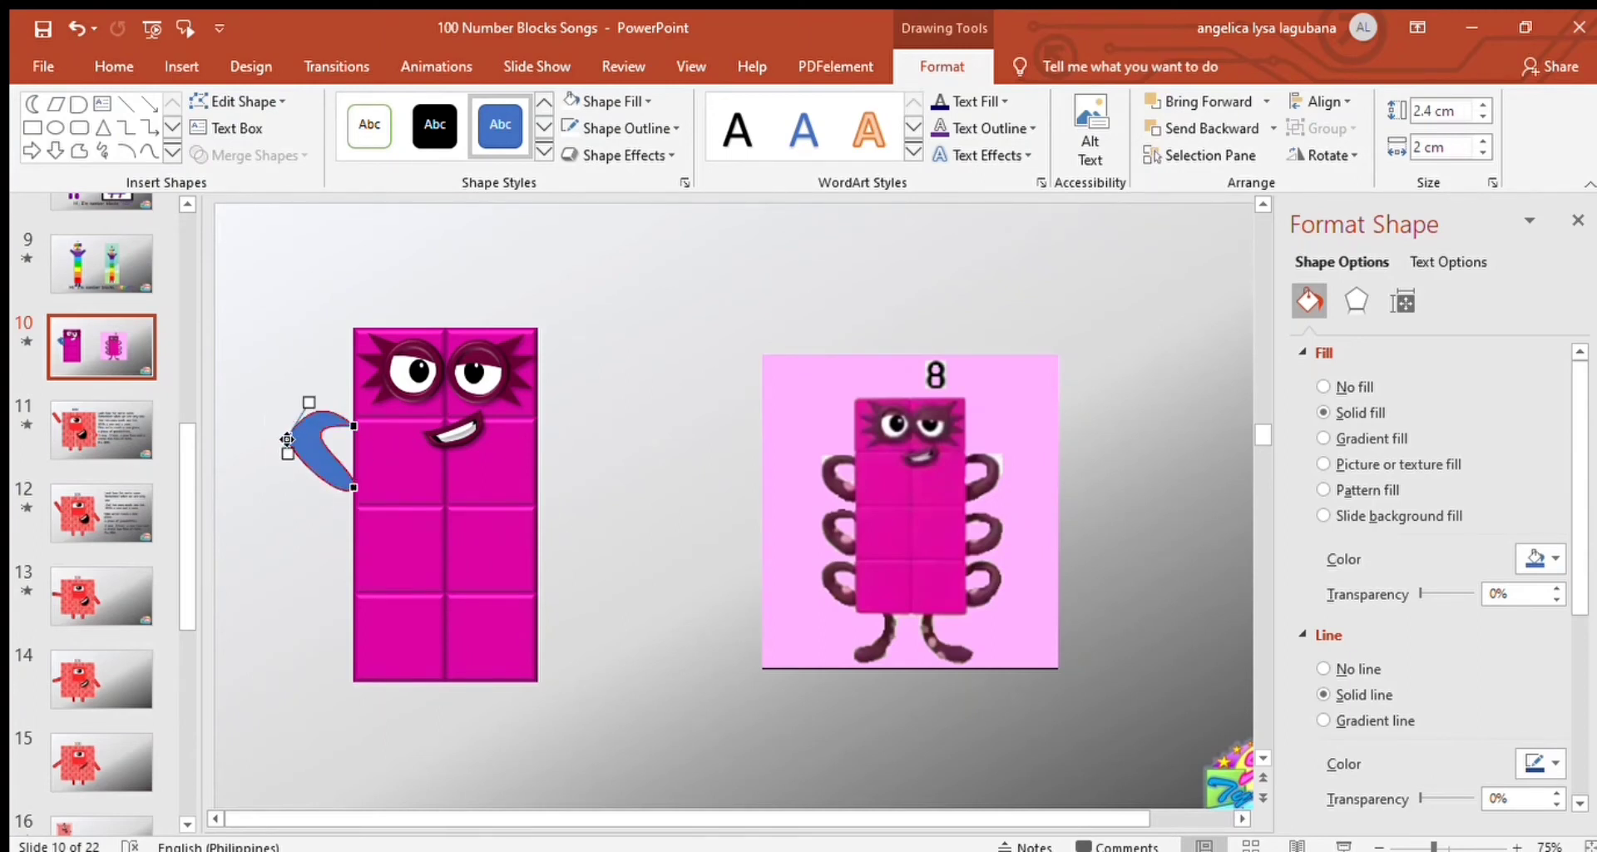
{"action": "left_click", "coordinate": [330, 470]}
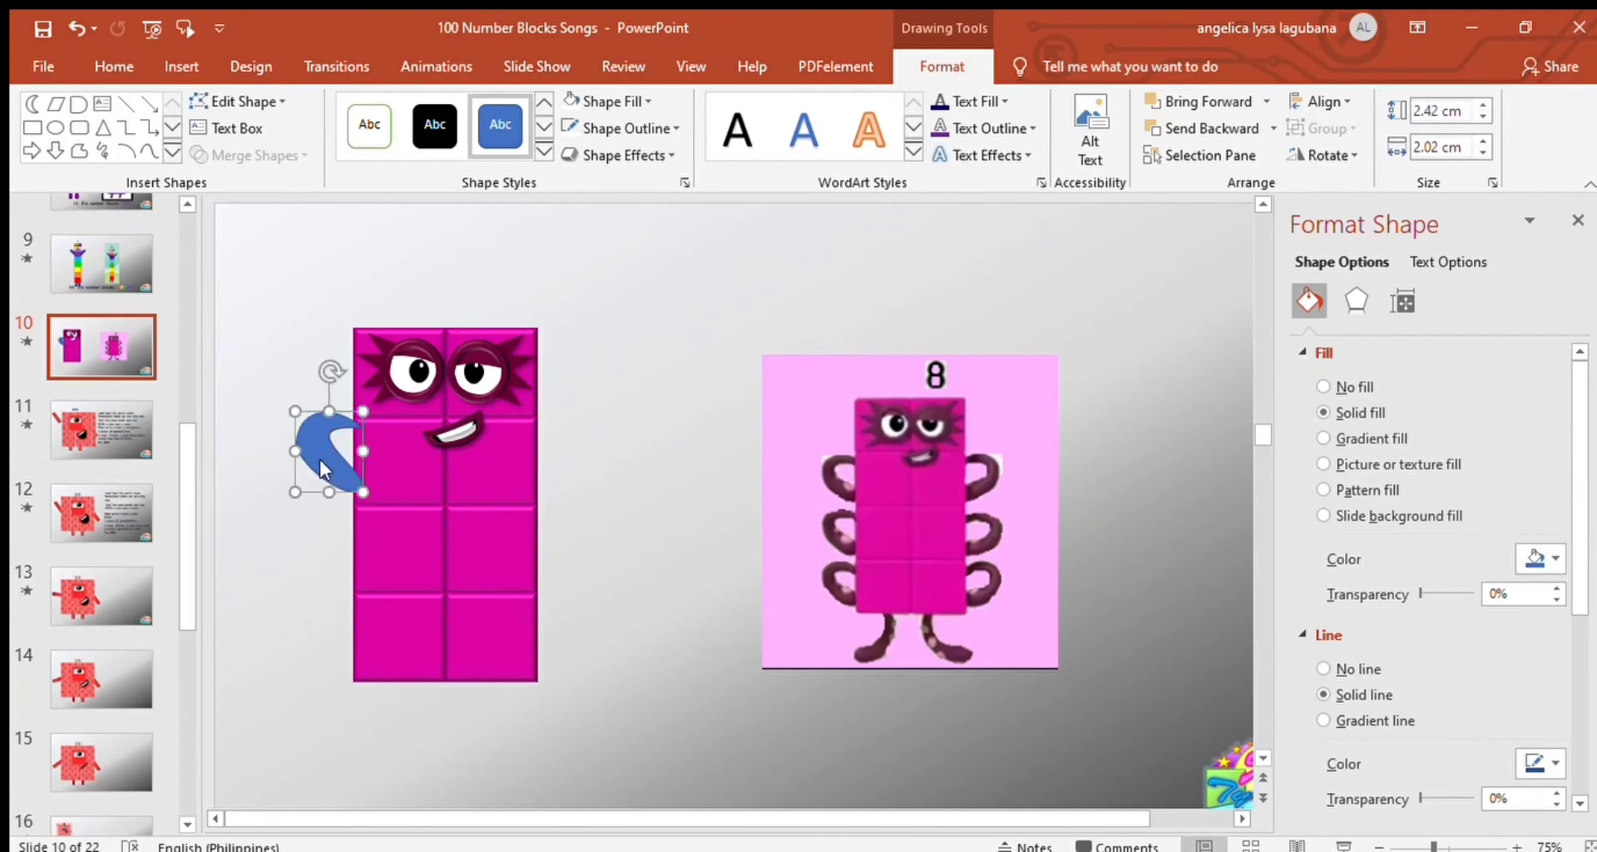
Step: Fill the crescent with a magenta gradient, change its angle and move a stop to about 34%
{"action": "left_click", "coordinate": [1373, 438]}
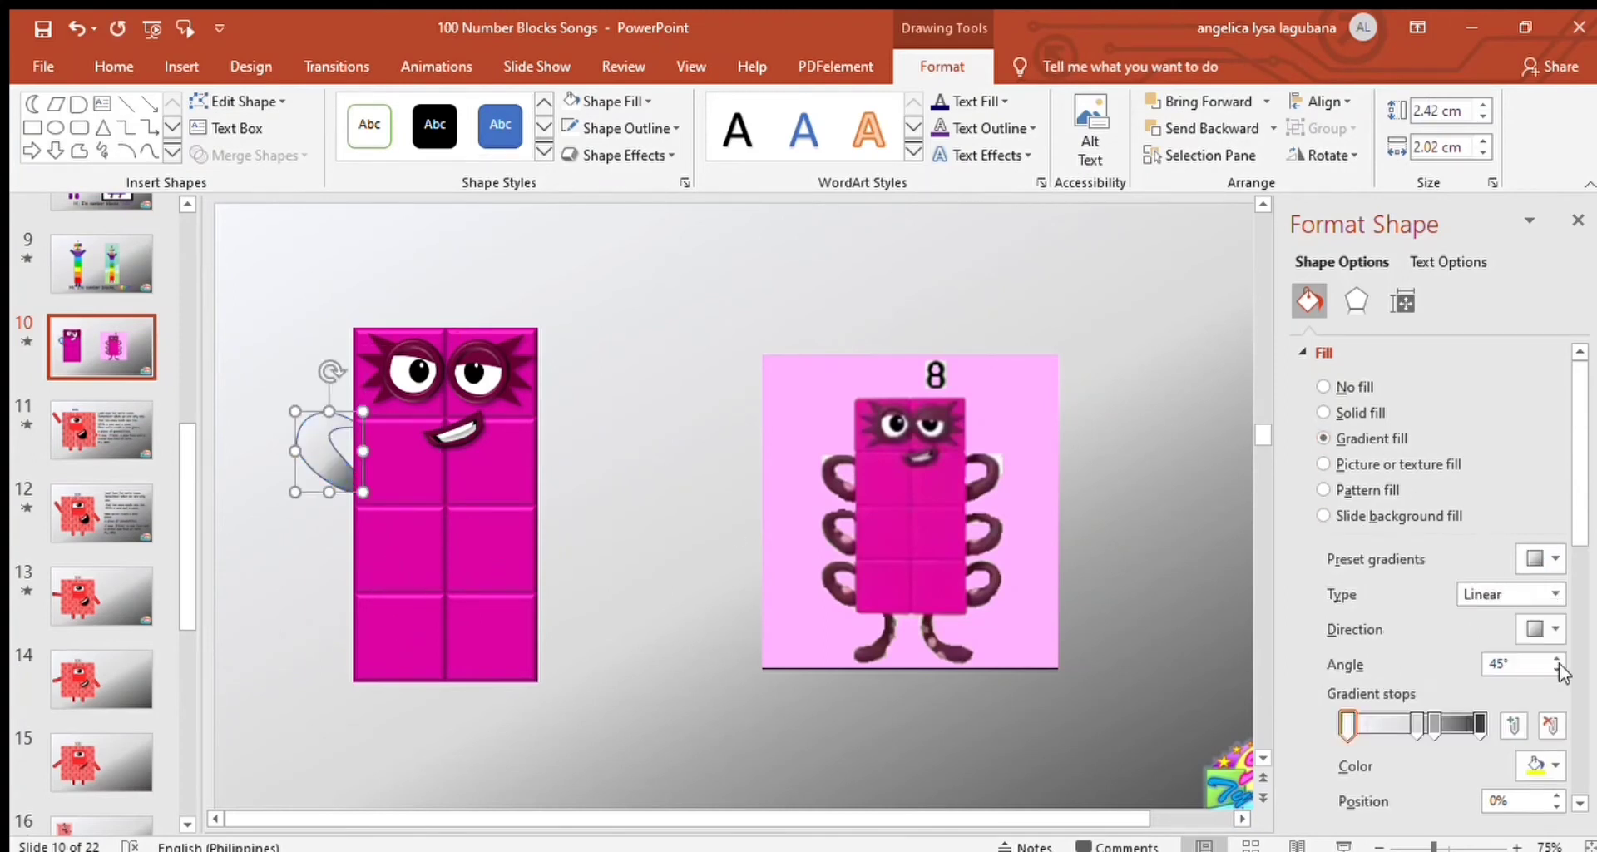
{"action": "left_click", "coordinate": [1535, 765]}
{"action": "left_click", "coordinate": [1435, 724]}
{"action": "left_click", "coordinate": [1535, 765]}
{"action": "left_click", "coordinate": [1417, 724]}
{"action": "left_click", "coordinate": [1535, 765]}
{"action": "left_click", "coordinate": [1348, 723]}
{"action": "left_click", "coordinate": [1535, 766]}
{"action": "left_click", "coordinate": [1554, 629]}
{"action": "left_click_drag", "start_coordinate": [1416, 722], "coordinate": [1391, 721]}
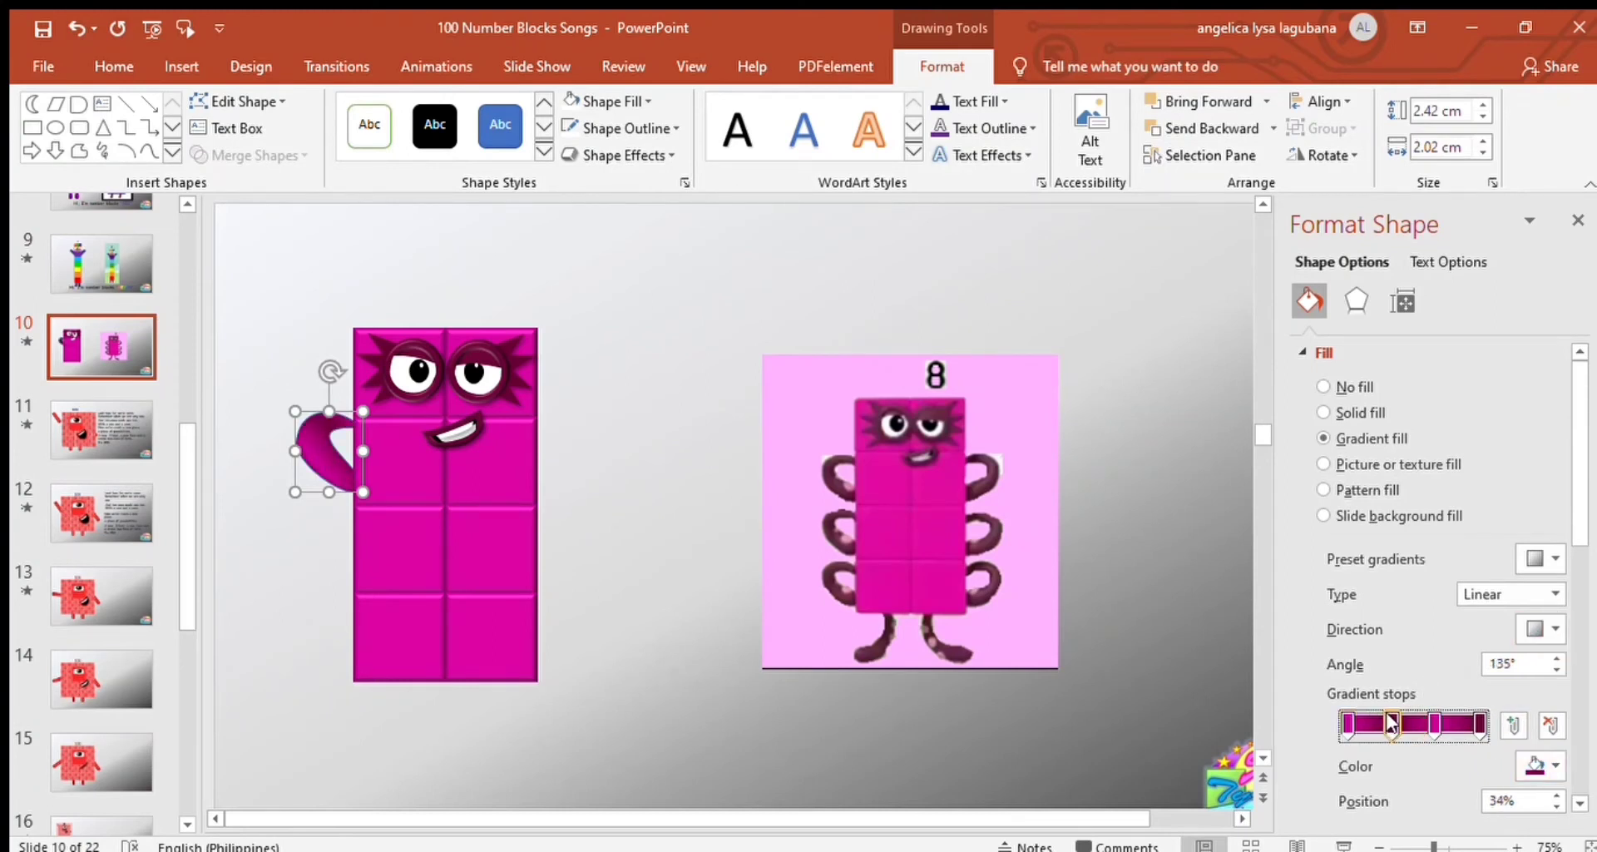
Step: Nudge the arm slightly and draw a small spot shape at the crescent's tip
{"action": "left_click_drag", "start_coordinate": [320, 463], "coordinate": [322, 466]}
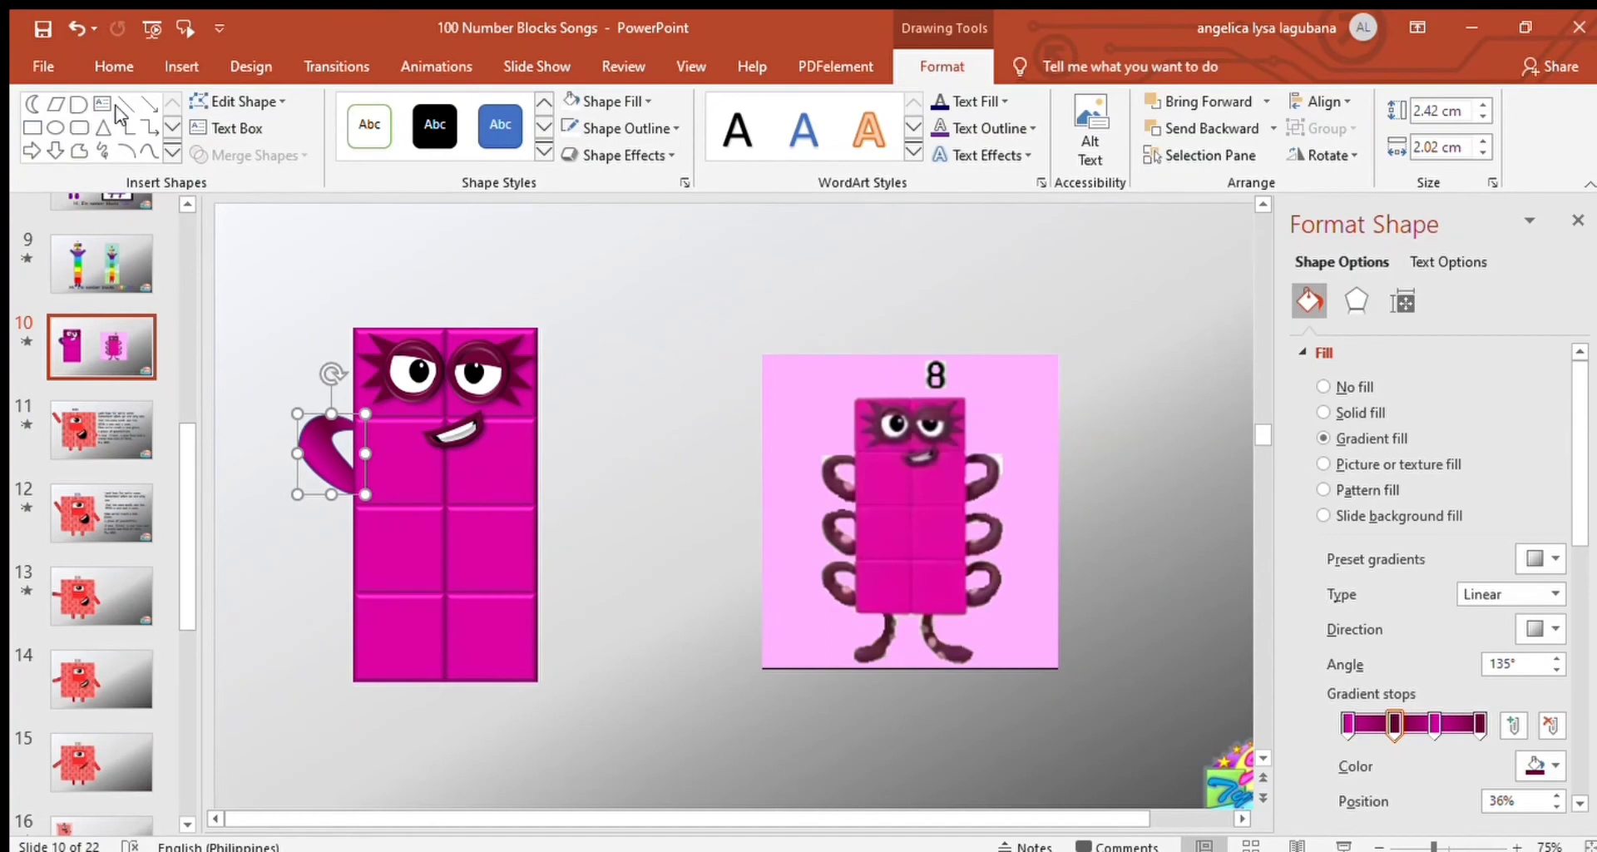
{"action": "left_click", "coordinate": [182, 66]}
{"action": "left_click", "coordinate": [384, 133]}
{"action": "left_click", "coordinate": [417, 209]}
{"action": "mouse_move", "coordinate": [324, 454]}
{"action": "left_mouse_down"}
{"action": "mouse_move", "coordinate": [354, 500]}
{"action": "mouse_move", "coordinate": [329, 445]}
{"action": "left_mouse_up"}
{"action": "left_click", "coordinate": [307, 504]}
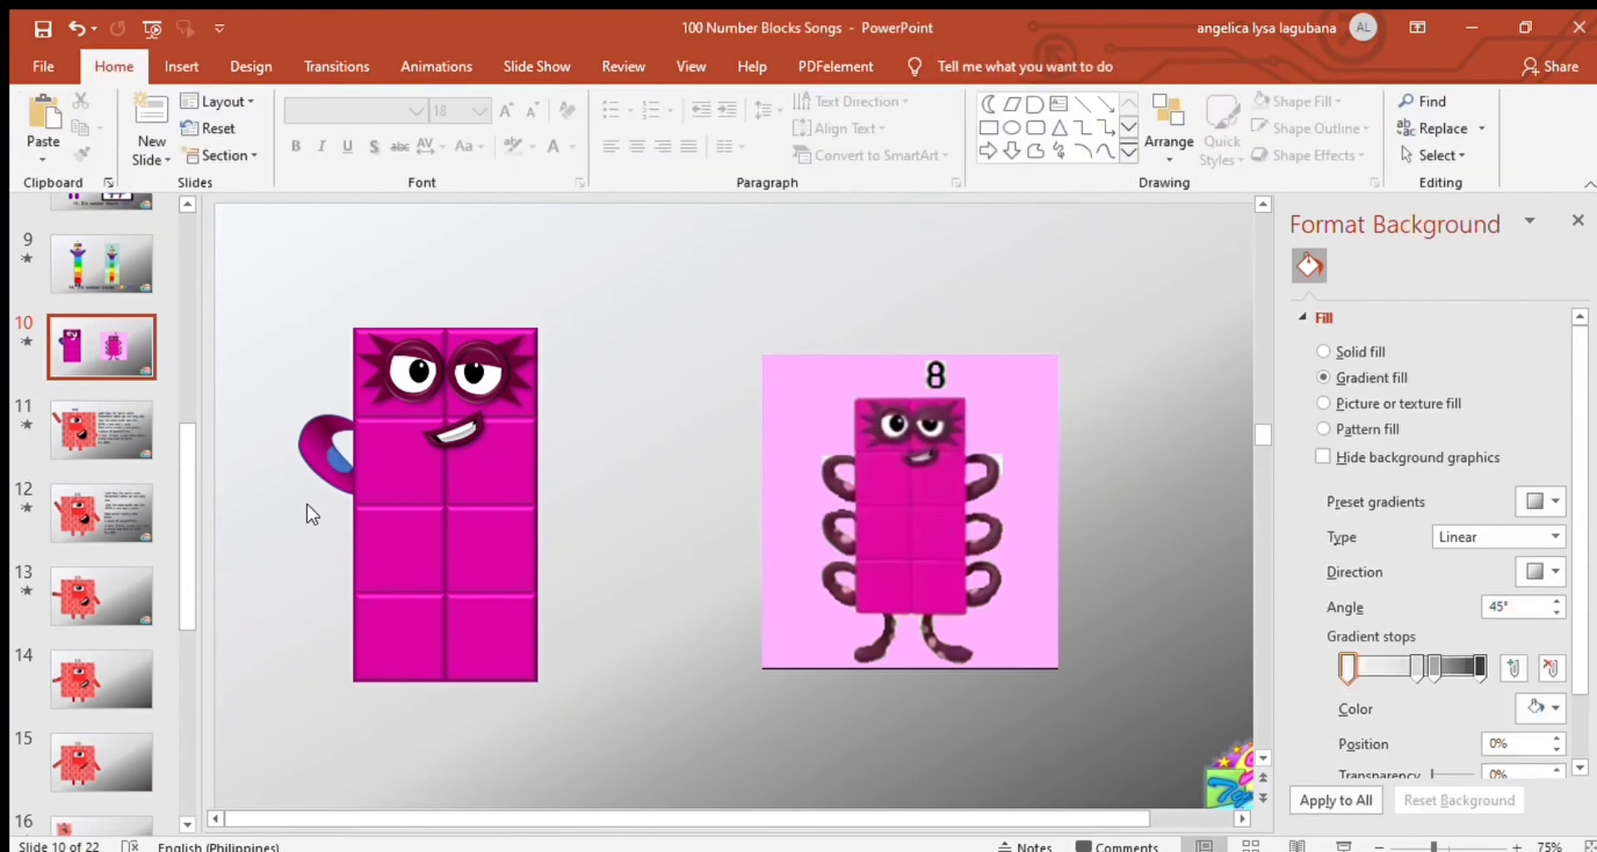
Step: Give the arm's spot a green outline and shrink it into place on the crescent
{"action": "left_click", "coordinate": [337, 462]}
{"action": "left_click", "coordinate": [657, 123]}
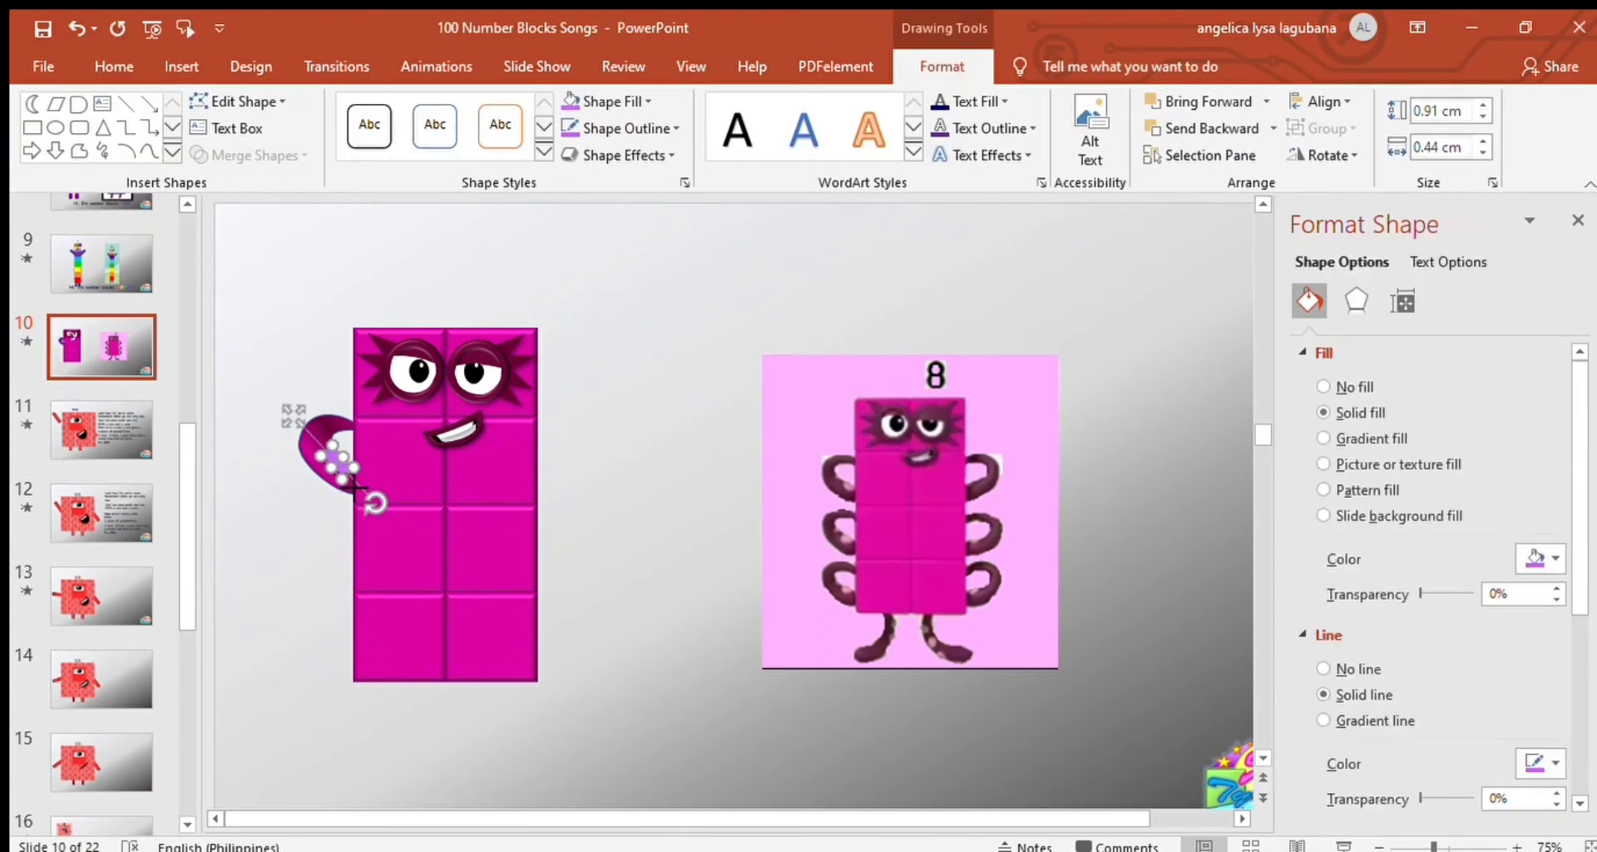
{"action": "left_click_drag", "start_coordinate": [355, 483], "coordinate": [349, 477]}
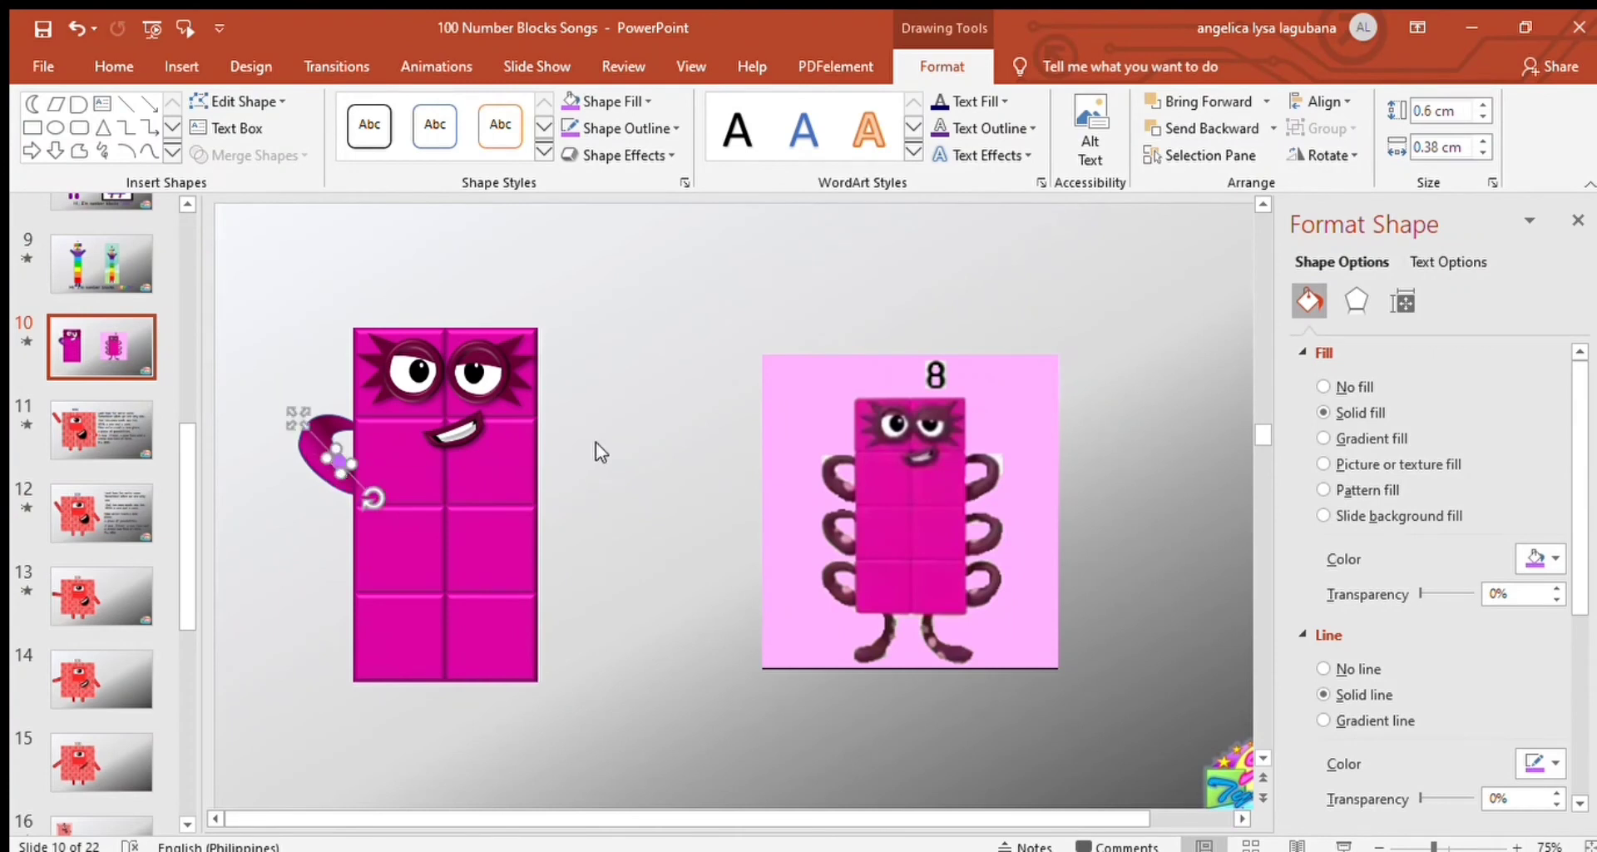
{"action": "left_click_drag", "start_coordinate": [354, 479], "coordinate": [341, 491]}
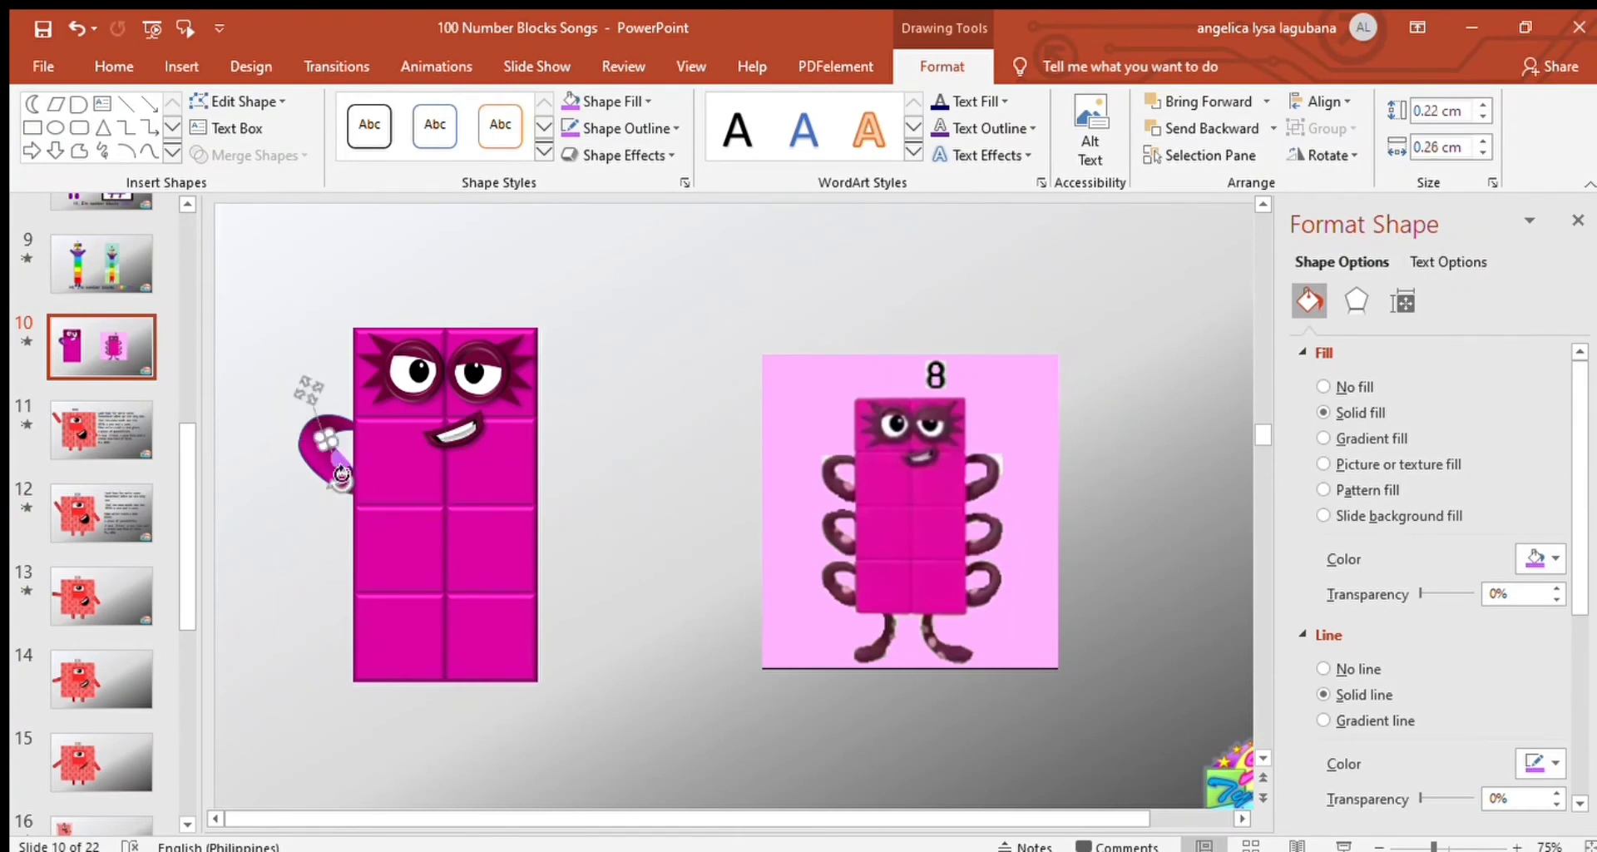
{"action": "left_click", "coordinate": [328, 398]}
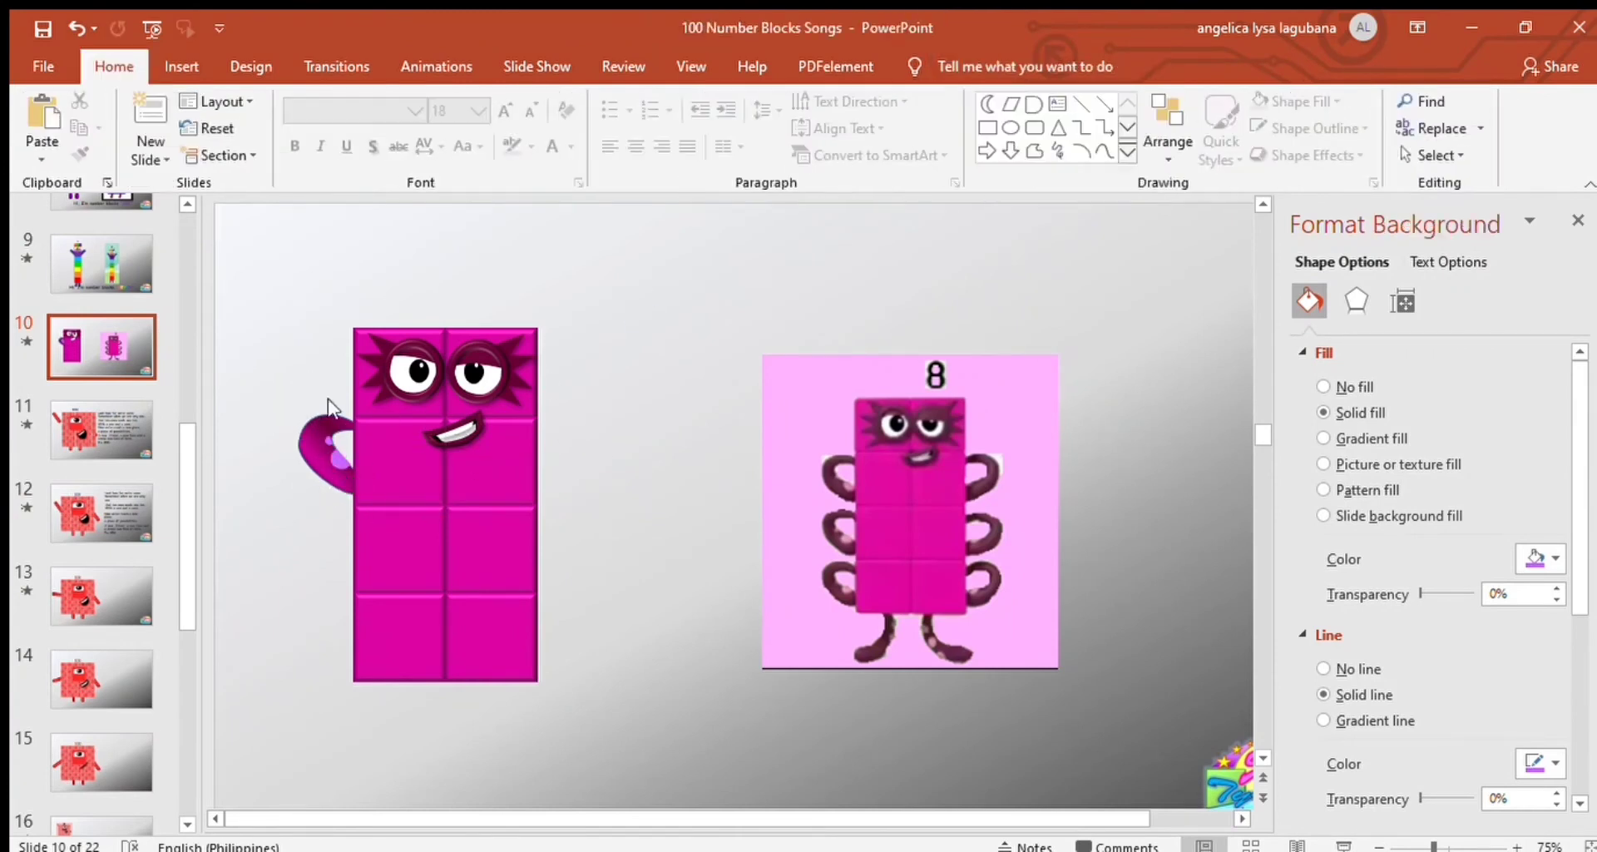
Step: Copy the tentacle arm to the block's right side
{"action": "left_click", "coordinate": [306, 431]}
{"action": "mouse_move", "coordinate": [353, 478]}
{"action": "left_mouse_down"}
{"action": "mouse_move", "coordinate": [499, 499]}
{"action": "mouse_move", "coordinate": [580, 456]}
{"action": "left_mouse_up"}
{"action": "left_click", "coordinate": [625, 645]}
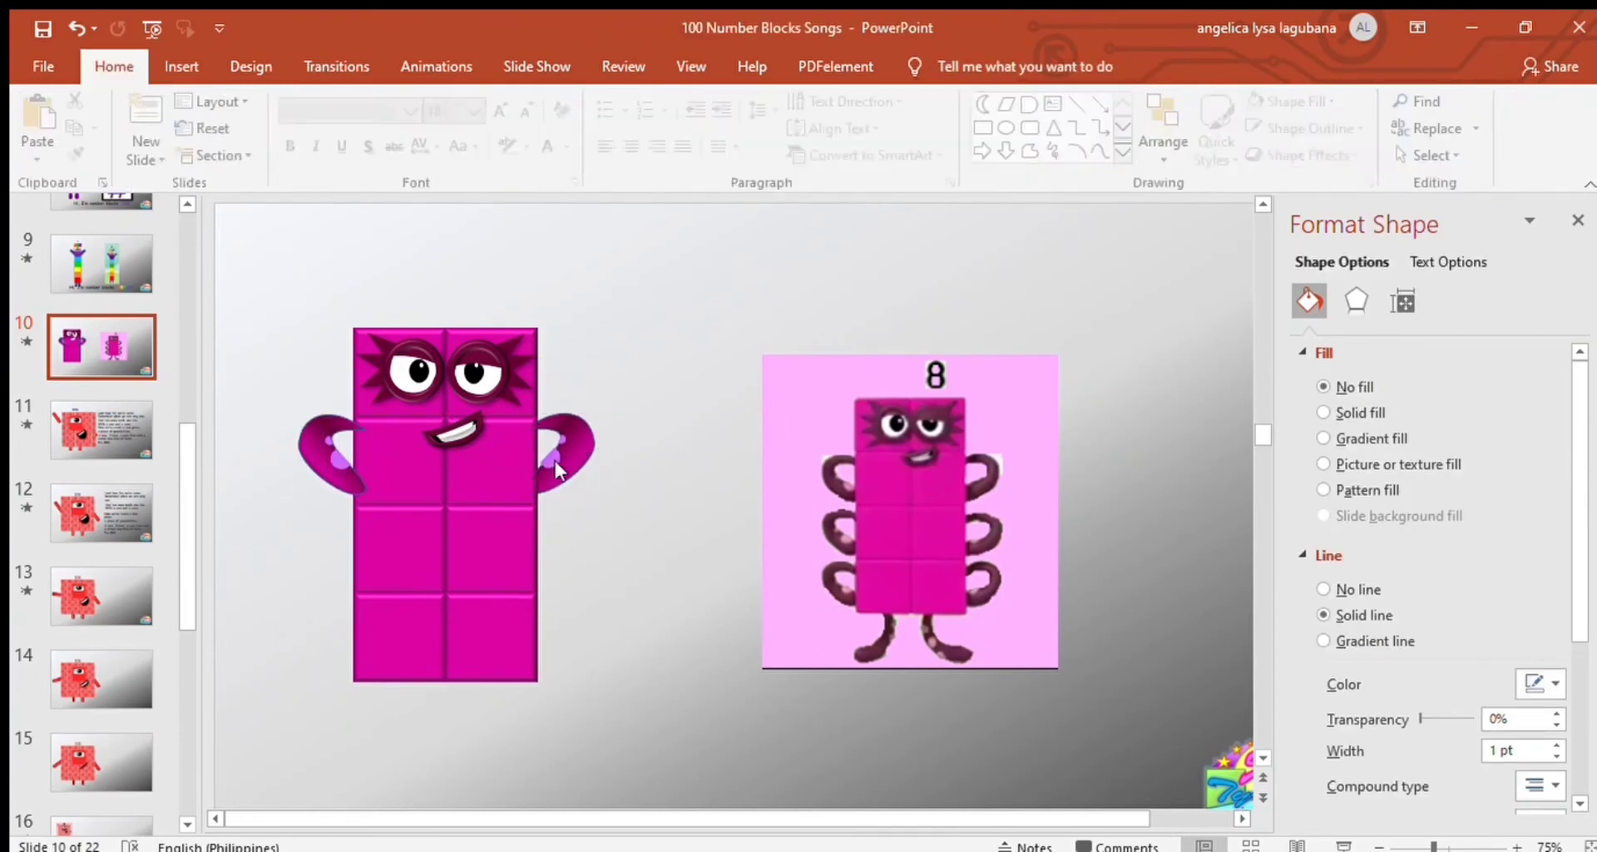
{"action": "left_click", "coordinate": [544, 458]}
{"action": "left_click", "coordinate": [583, 422]}
{"action": "left_click", "coordinate": [581, 450]}
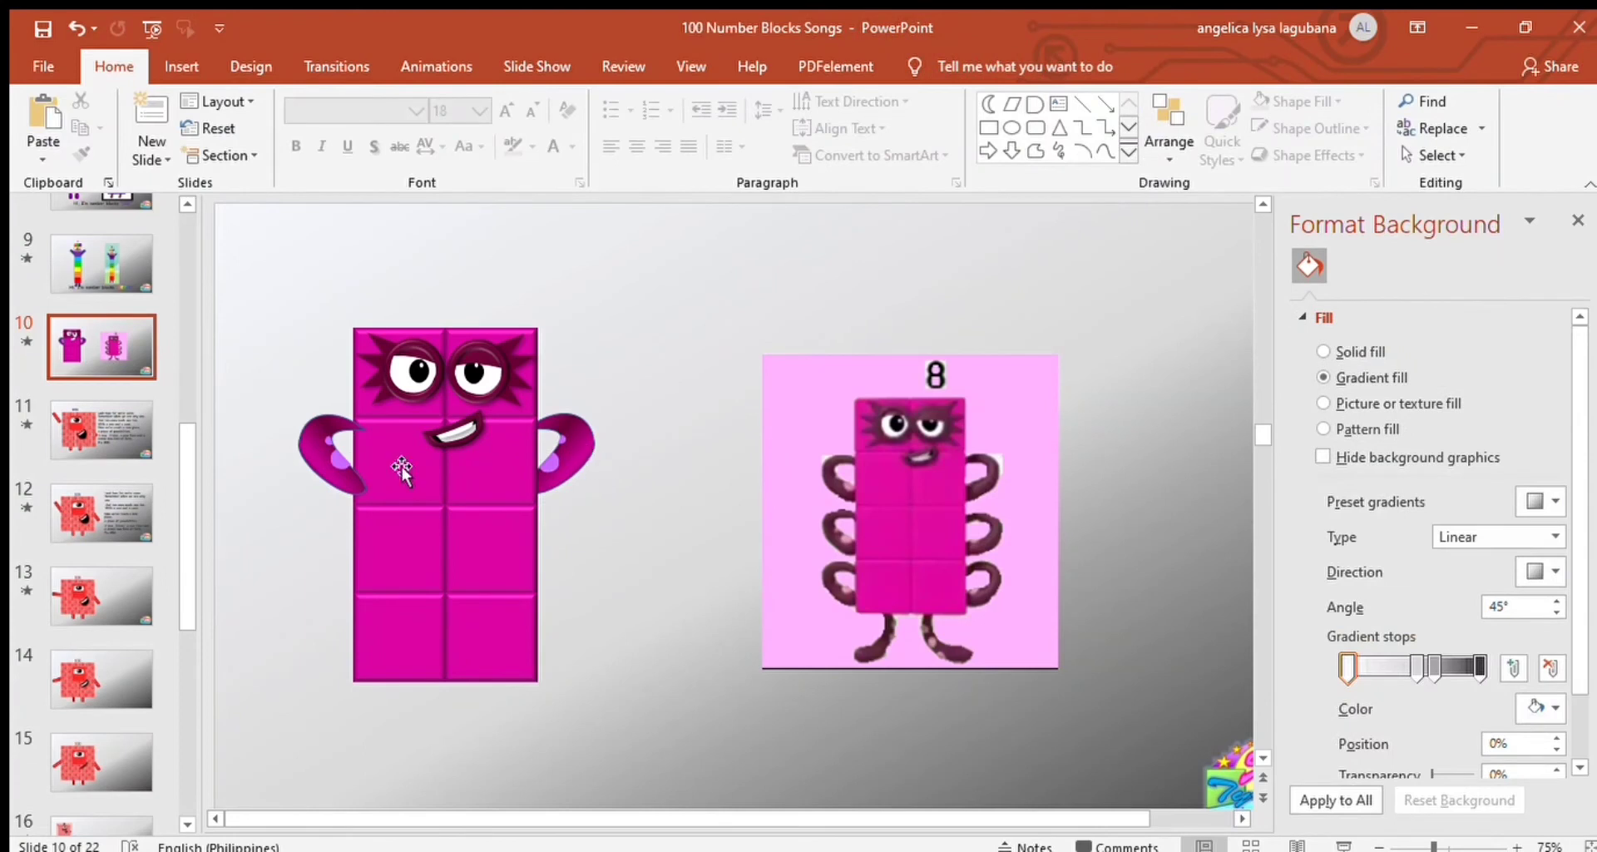
Step: Copy the left arm with its pieces down to a middle row on the left side
{"action": "left_click", "coordinate": [331, 480]}
{"action": "left_click_drag", "start_coordinate": [574, 503], "coordinate": [229, 420]}
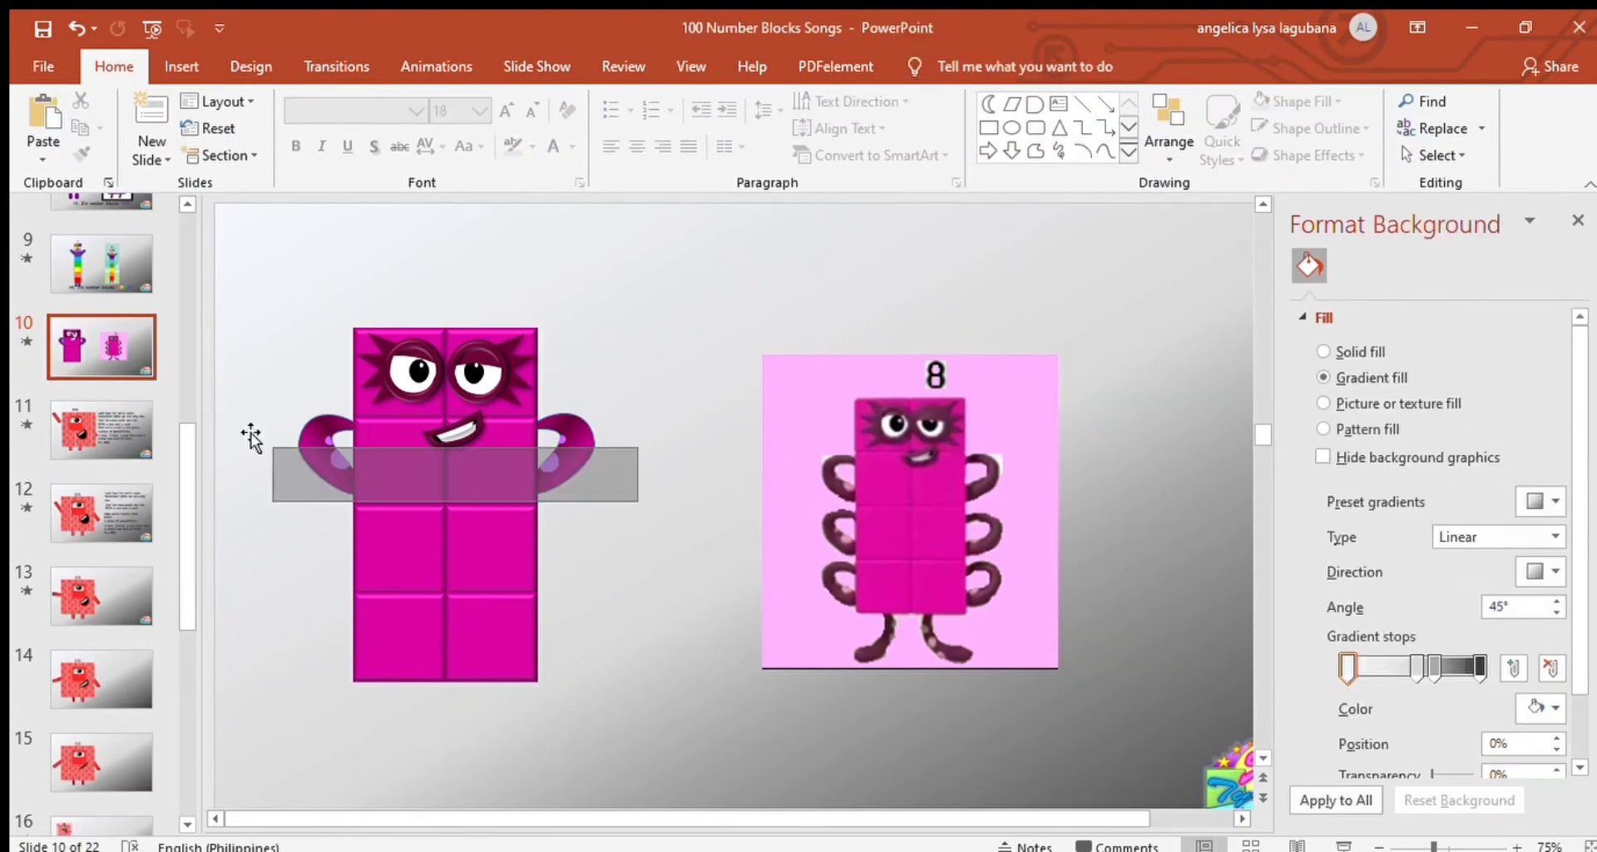
{"action": "left_click", "coordinate": [348, 479]}
{"action": "left_click", "coordinate": [348, 478]}
{"action": "mouse_move", "coordinate": [347, 478]}
{"action": "left_mouse_down"}
{"action": "mouse_move", "coordinate": [322, 536]}
{"action": "mouse_move", "coordinate": [325, 633]}
{"action": "left_mouse_up"}
{"action": "left_click", "coordinate": [314, 525]}
Step: Copy the right arm further down the block and place a lower-left arm copy below the body
{"action": "left_click", "coordinate": [569, 446]}
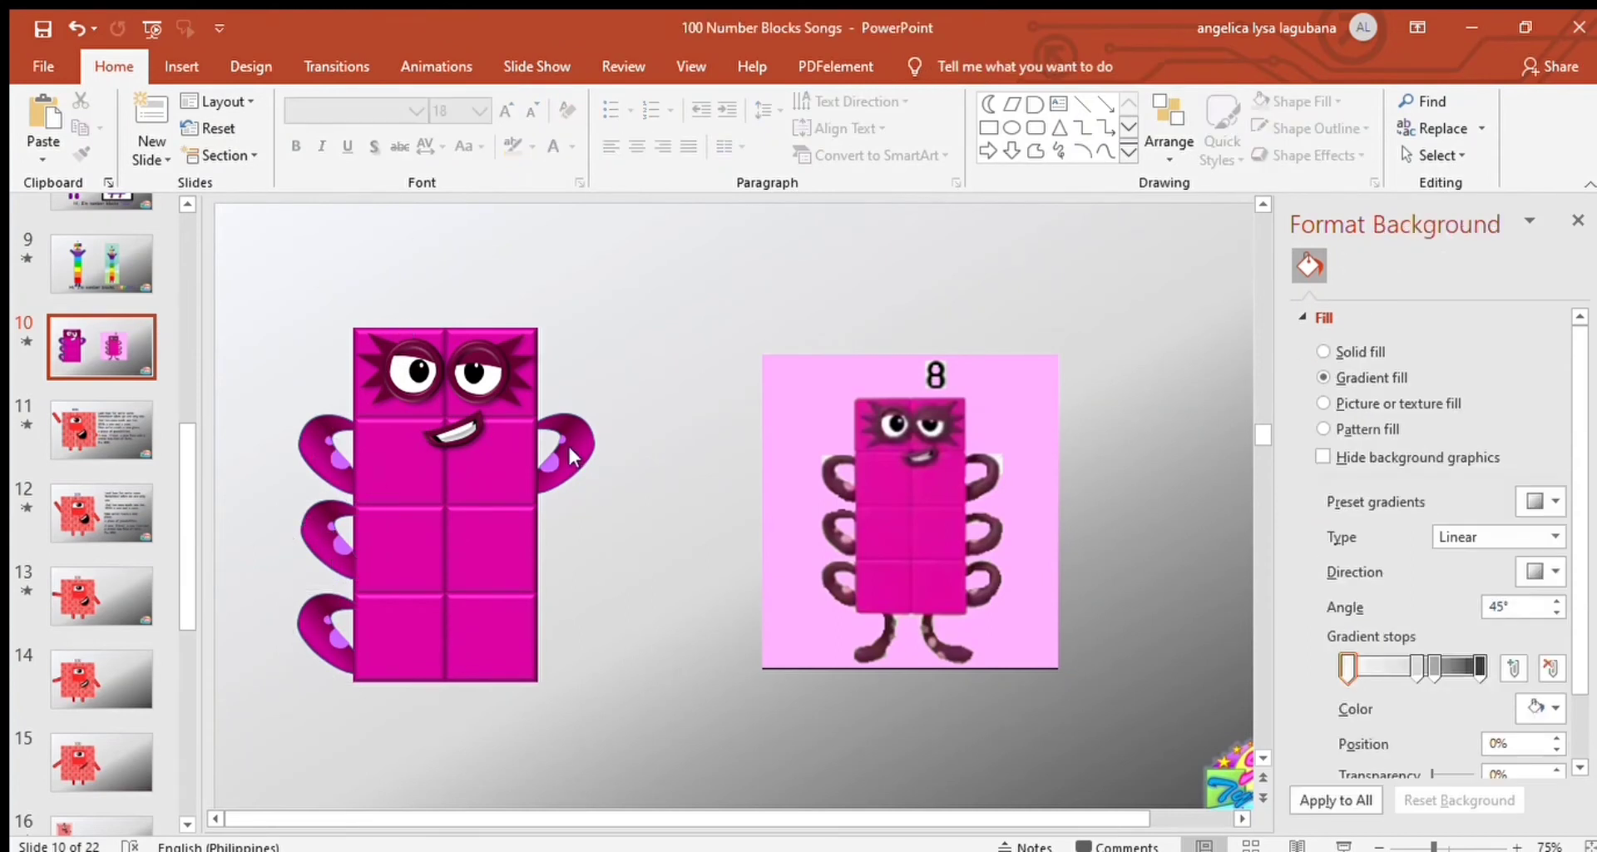
{"action": "left_click", "coordinate": [574, 441]}
{"action": "mouse_move", "coordinate": [574, 441]}
{"action": "left_mouse_down"}
{"action": "mouse_move", "coordinate": [620, 579]}
{"action": "mouse_move", "coordinate": [576, 622]}
{"action": "left_mouse_up"}
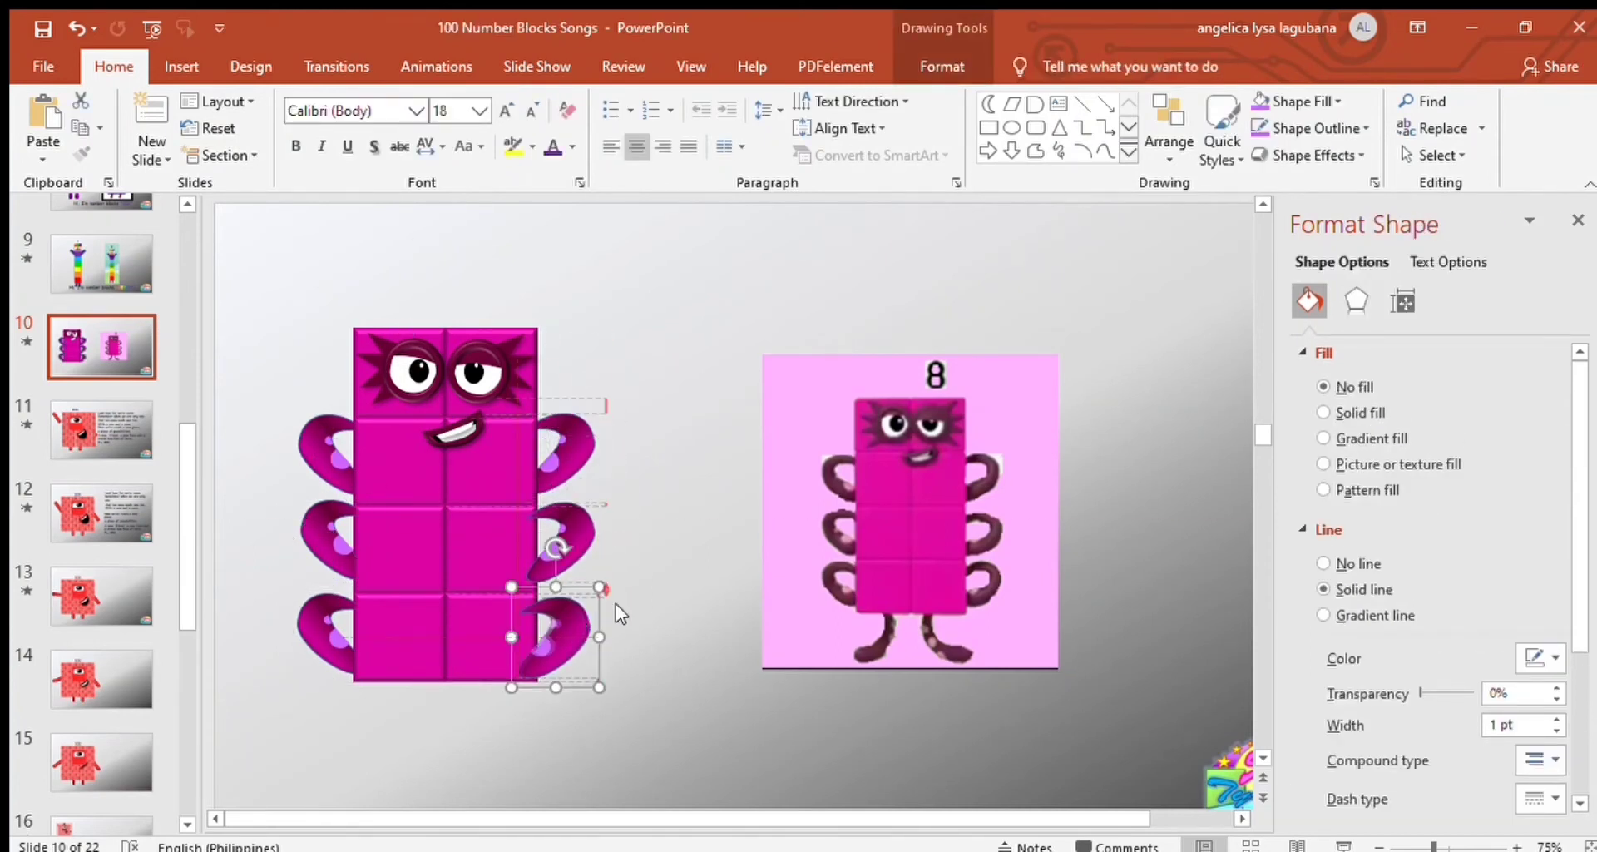
{"action": "left_click", "coordinate": [678, 326]}
{"action": "mouse_move", "coordinate": [333, 636]}
{"action": "left_mouse_down"}
{"action": "mouse_move", "coordinate": [397, 725]}
{"action": "mouse_move", "coordinate": [497, 687]}
{"action": "left_mouse_up"}
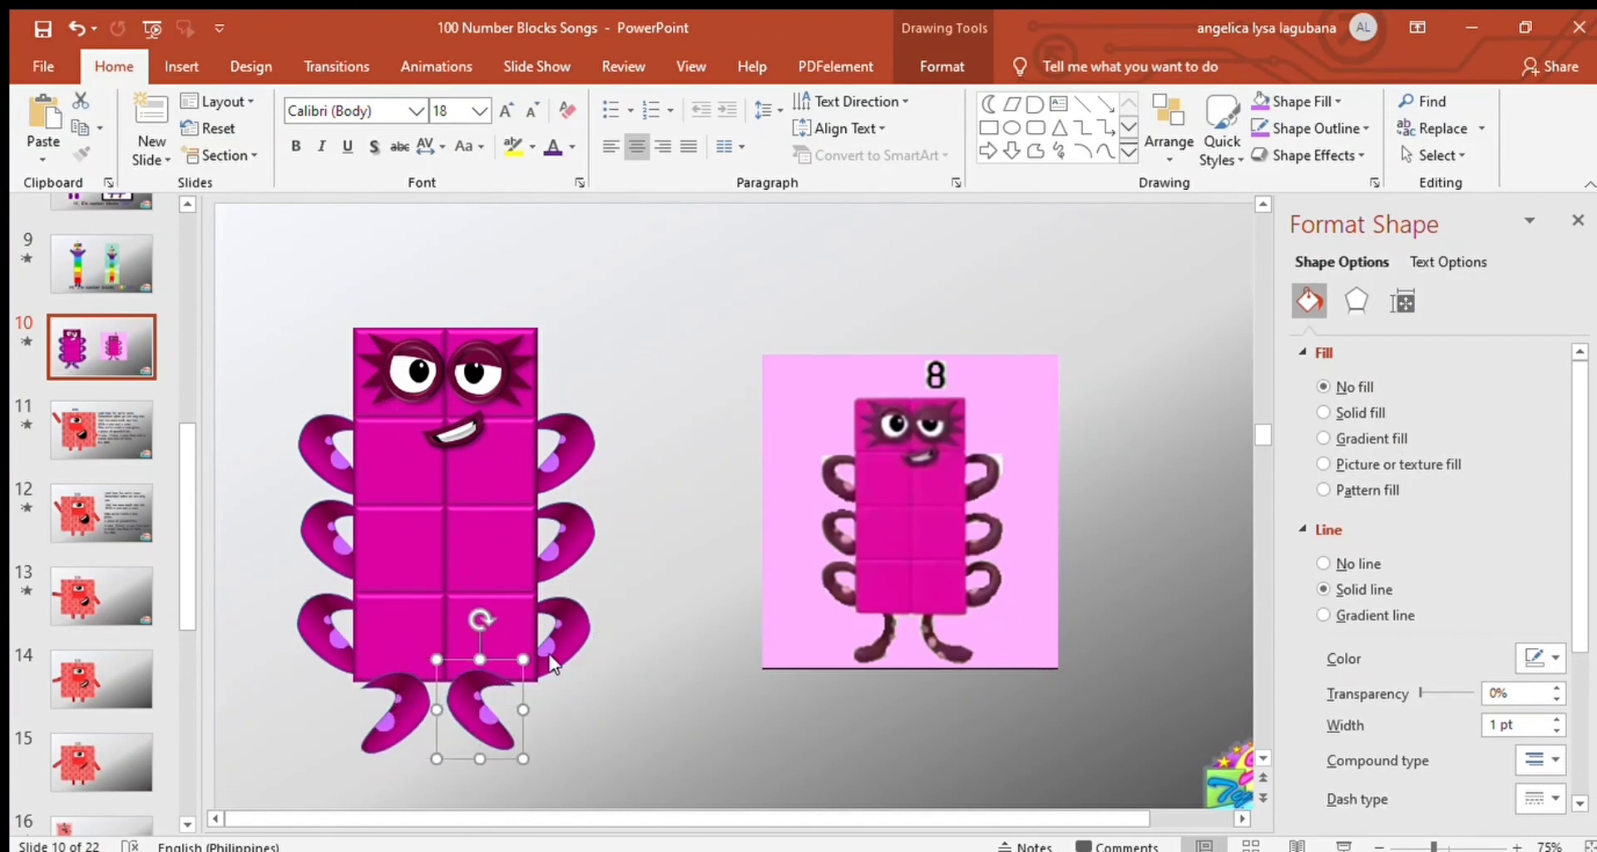
Step: Delete the extra arm piece and rotate the piece below the body to hang downward
{"action": "left_click", "coordinate": [471, 695]}
{"action": "key", "text": "Delete"}
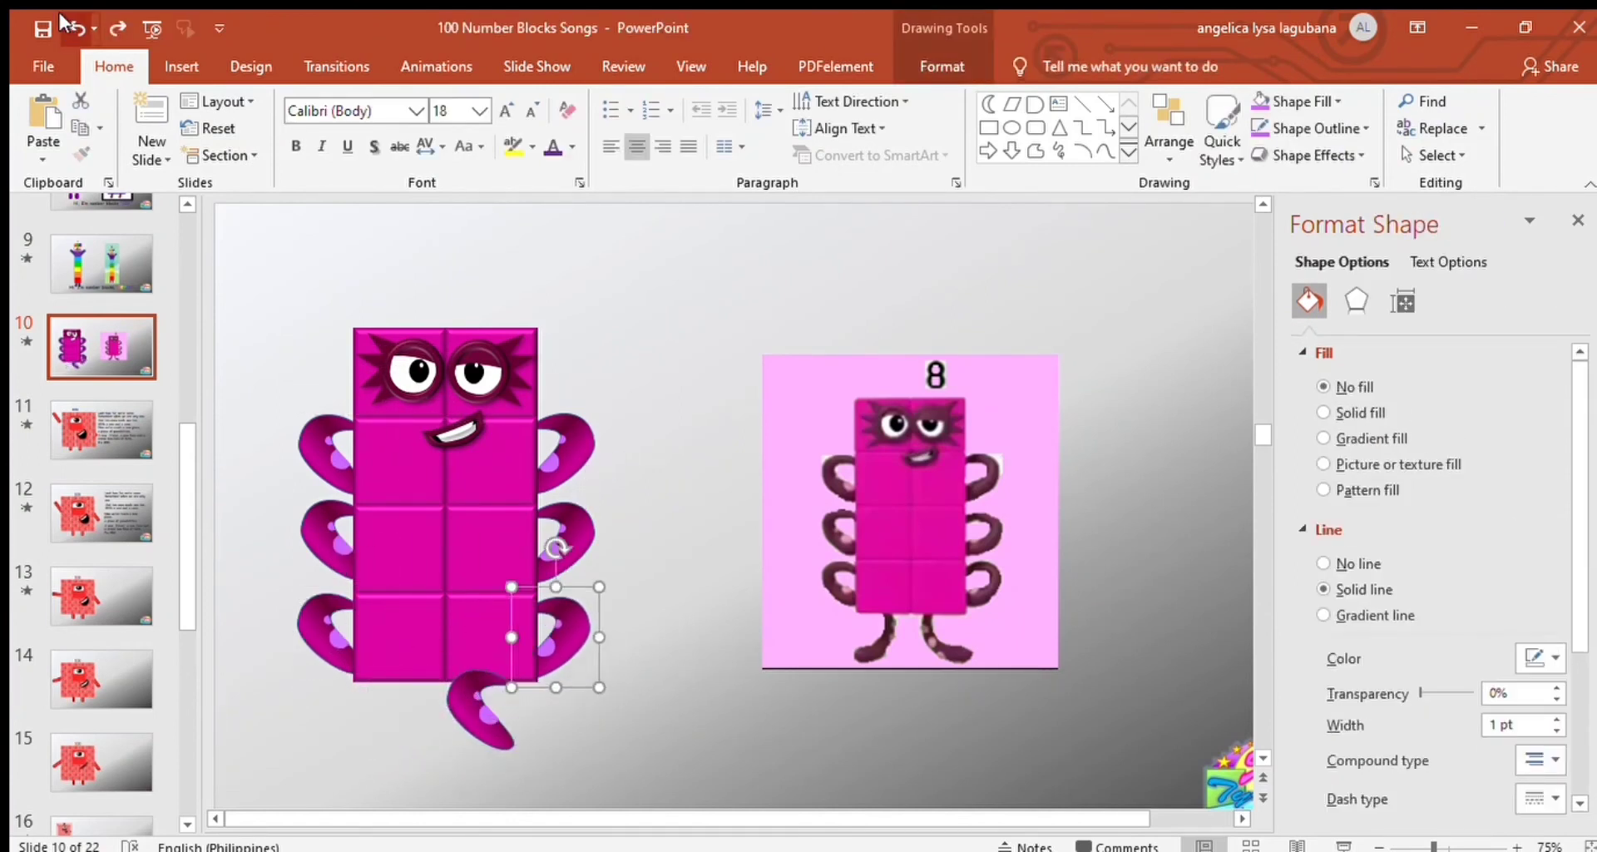
{"action": "left_click", "coordinate": [466, 699]}
{"action": "left_click", "coordinate": [571, 785]}
{"action": "left_click", "coordinate": [478, 707]}
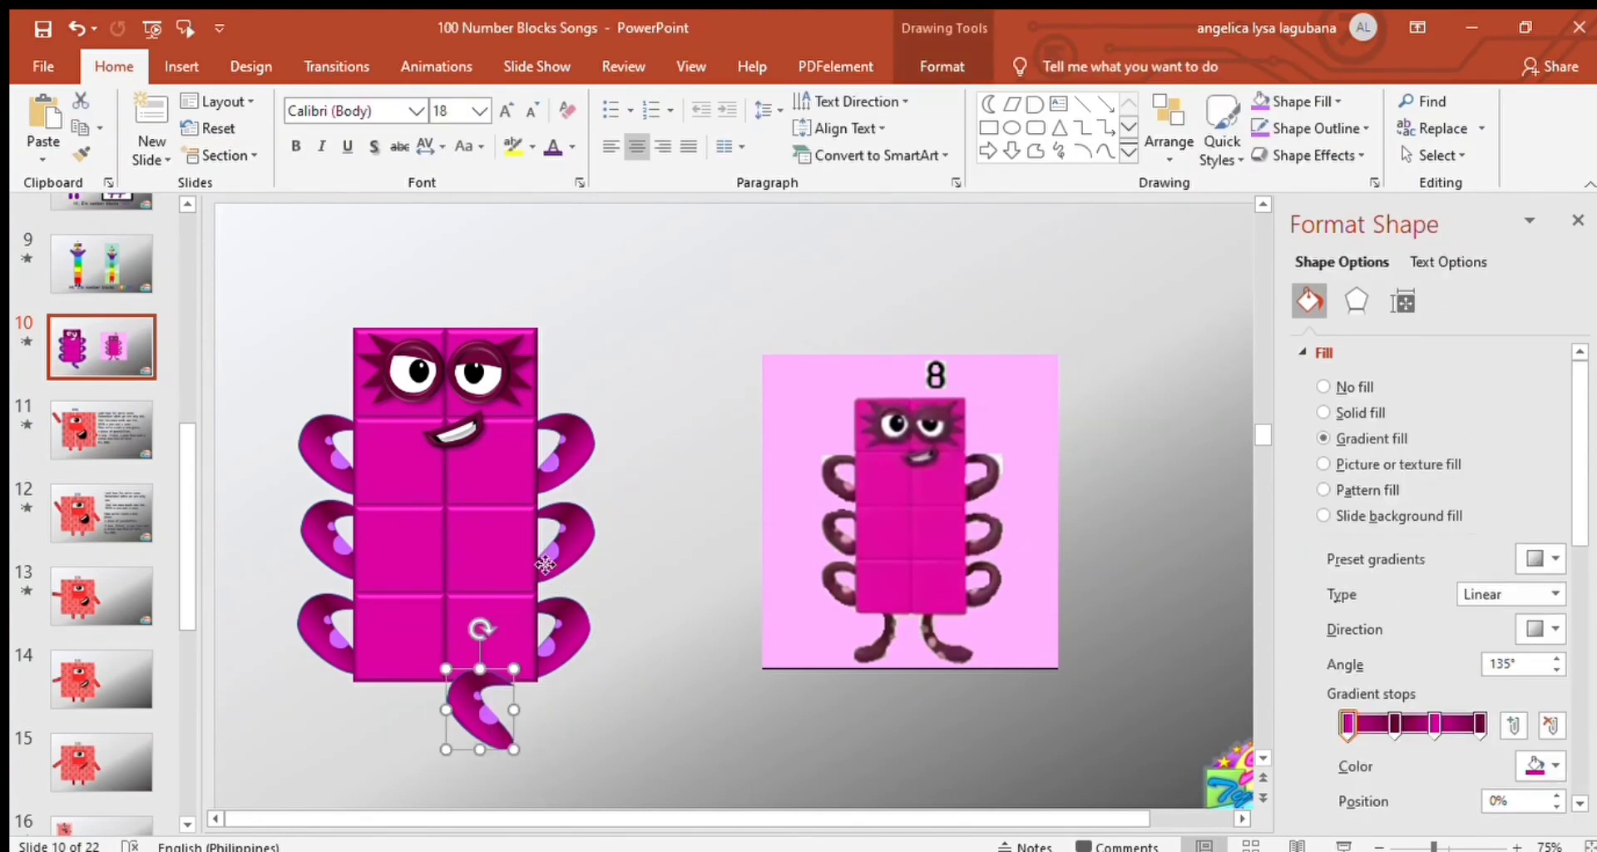
{"action": "mouse_move", "coordinate": [504, 655]}
{"action": "left_mouse_down"}
{"action": "mouse_move", "coordinate": [471, 728]}
{"action": "mouse_move", "coordinate": [522, 732]}
{"action": "left_mouse_up"}
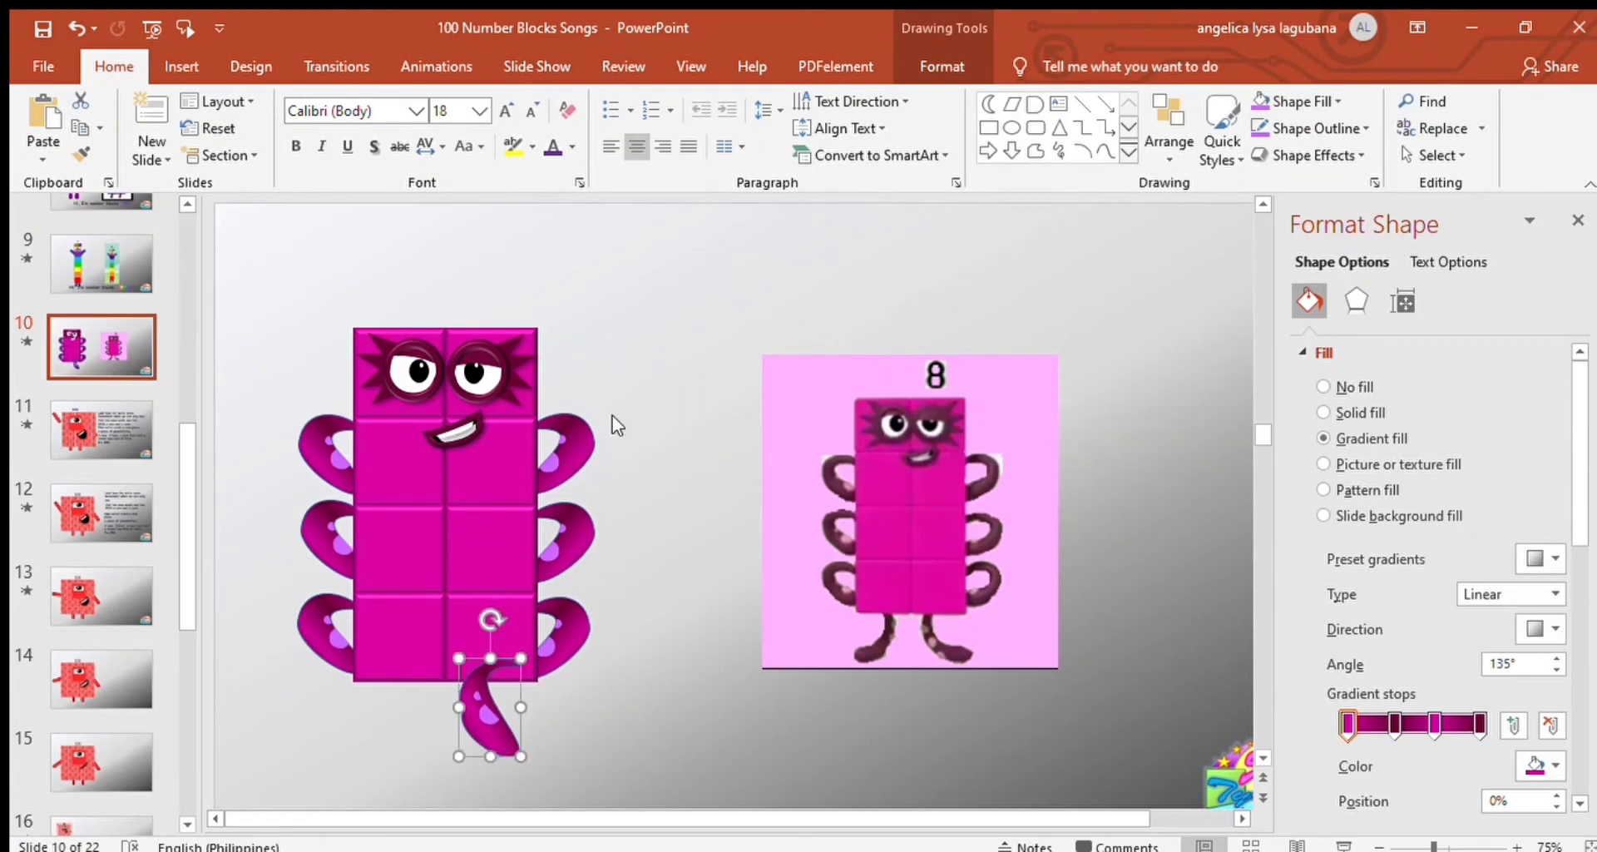
Step: Reshape the leg's outline with Edit Points into a curved leg
{"action": "right_click", "coordinate": [504, 745]}
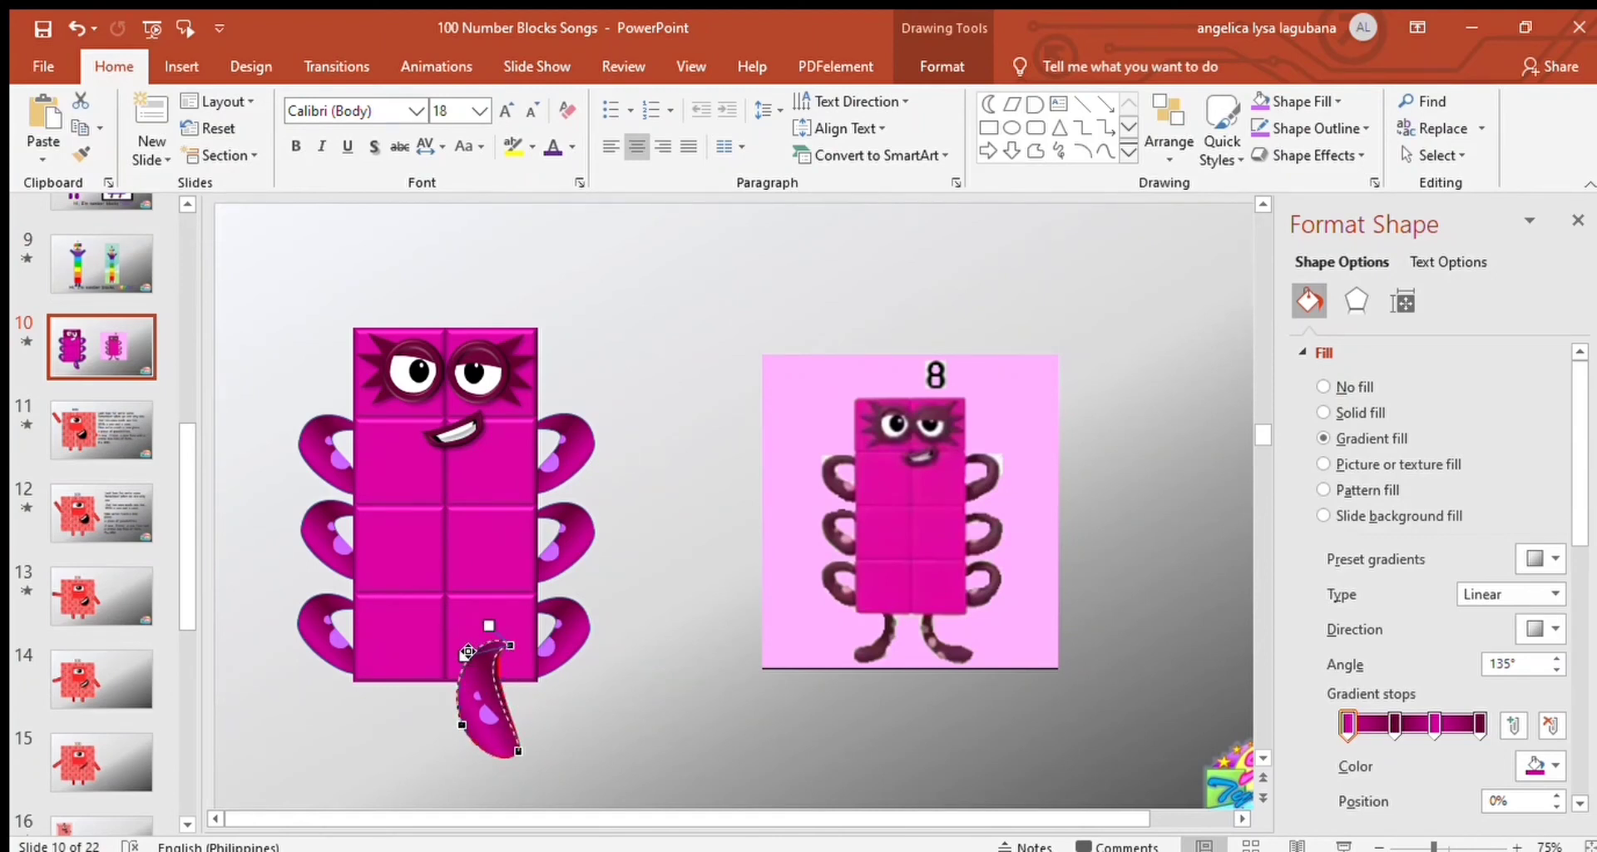
{"action": "left_click_drag", "start_coordinate": [514, 649], "coordinate": [535, 748]}
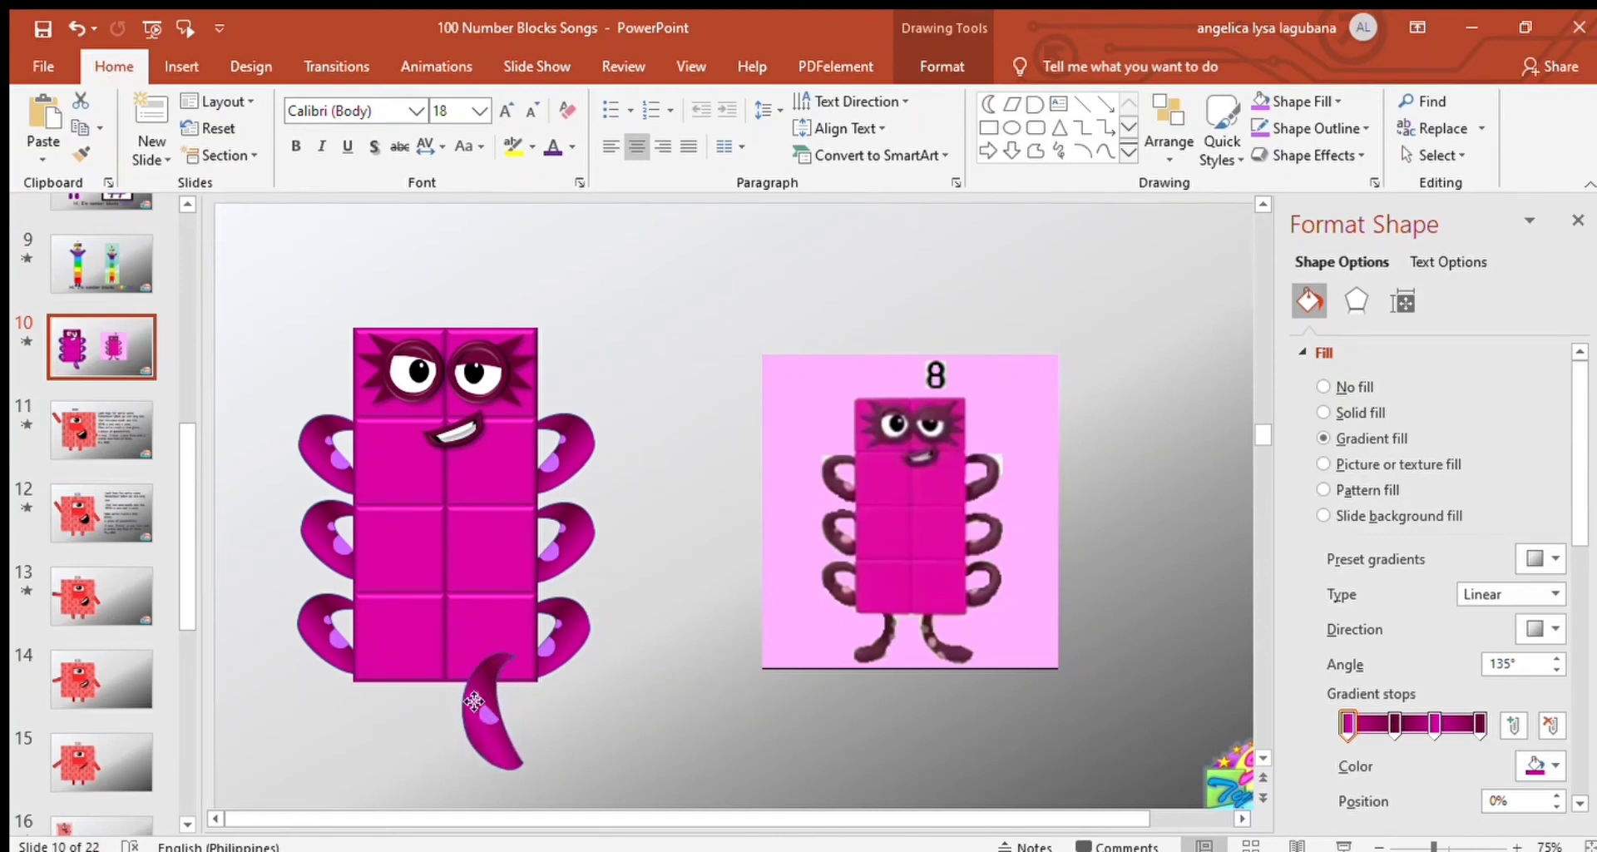
{"action": "left_click_drag", "start_coordinate": [538, 735], "coordinate": [538, 736]}
{"action": "left_click_drag", "start_coordinate": [464, 696], "coordinate": [471, 728]}
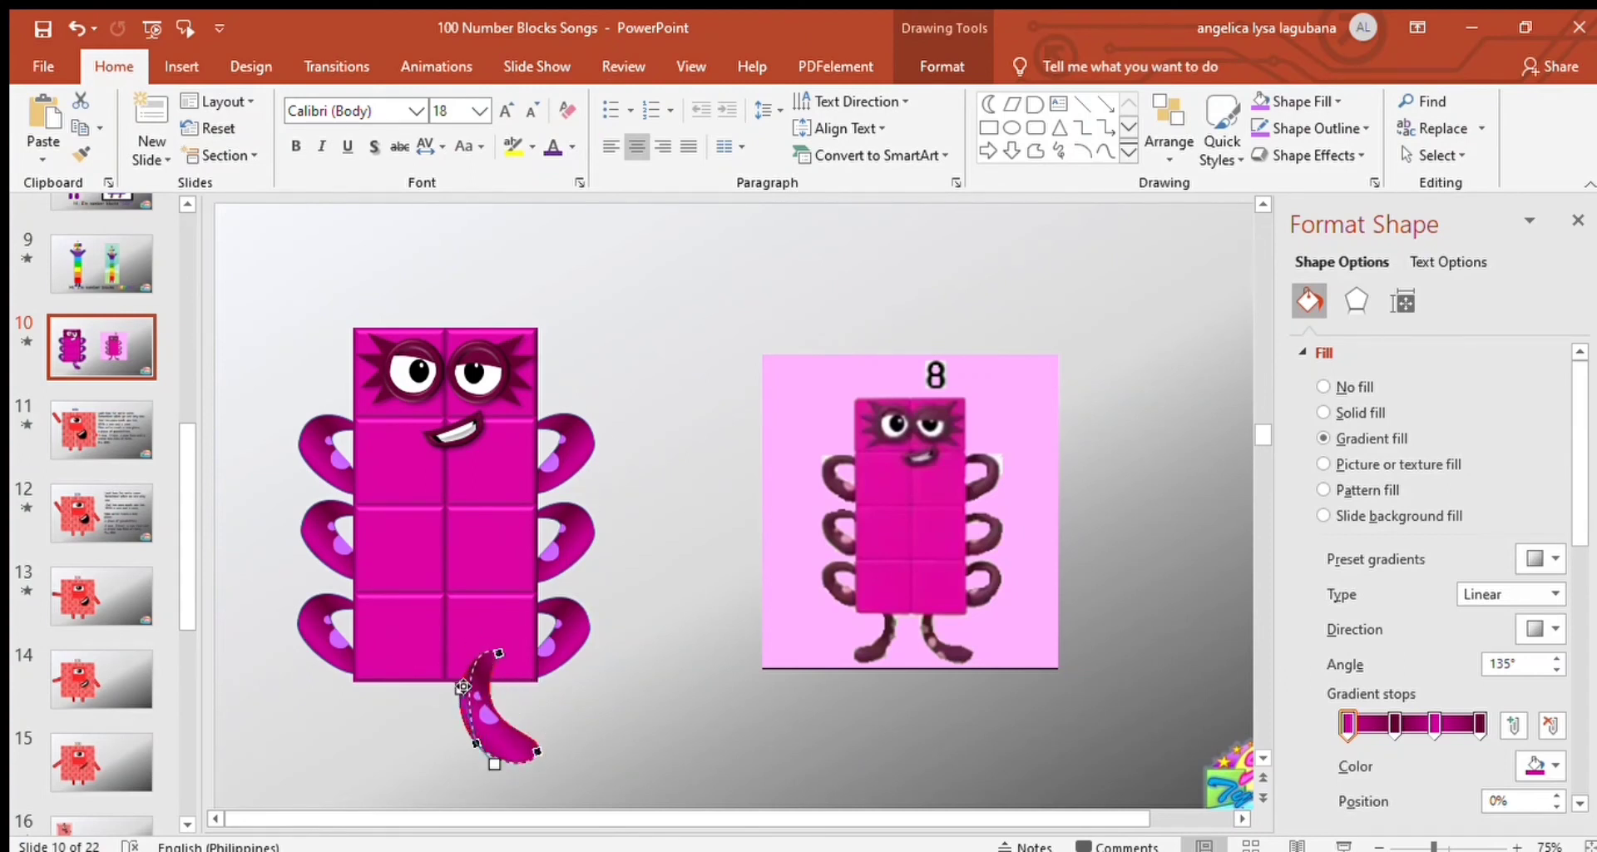
{"action": "left_click", "coordinate": [512, 699]}
{"action": "left_click", "coordinate": [481, 742]}
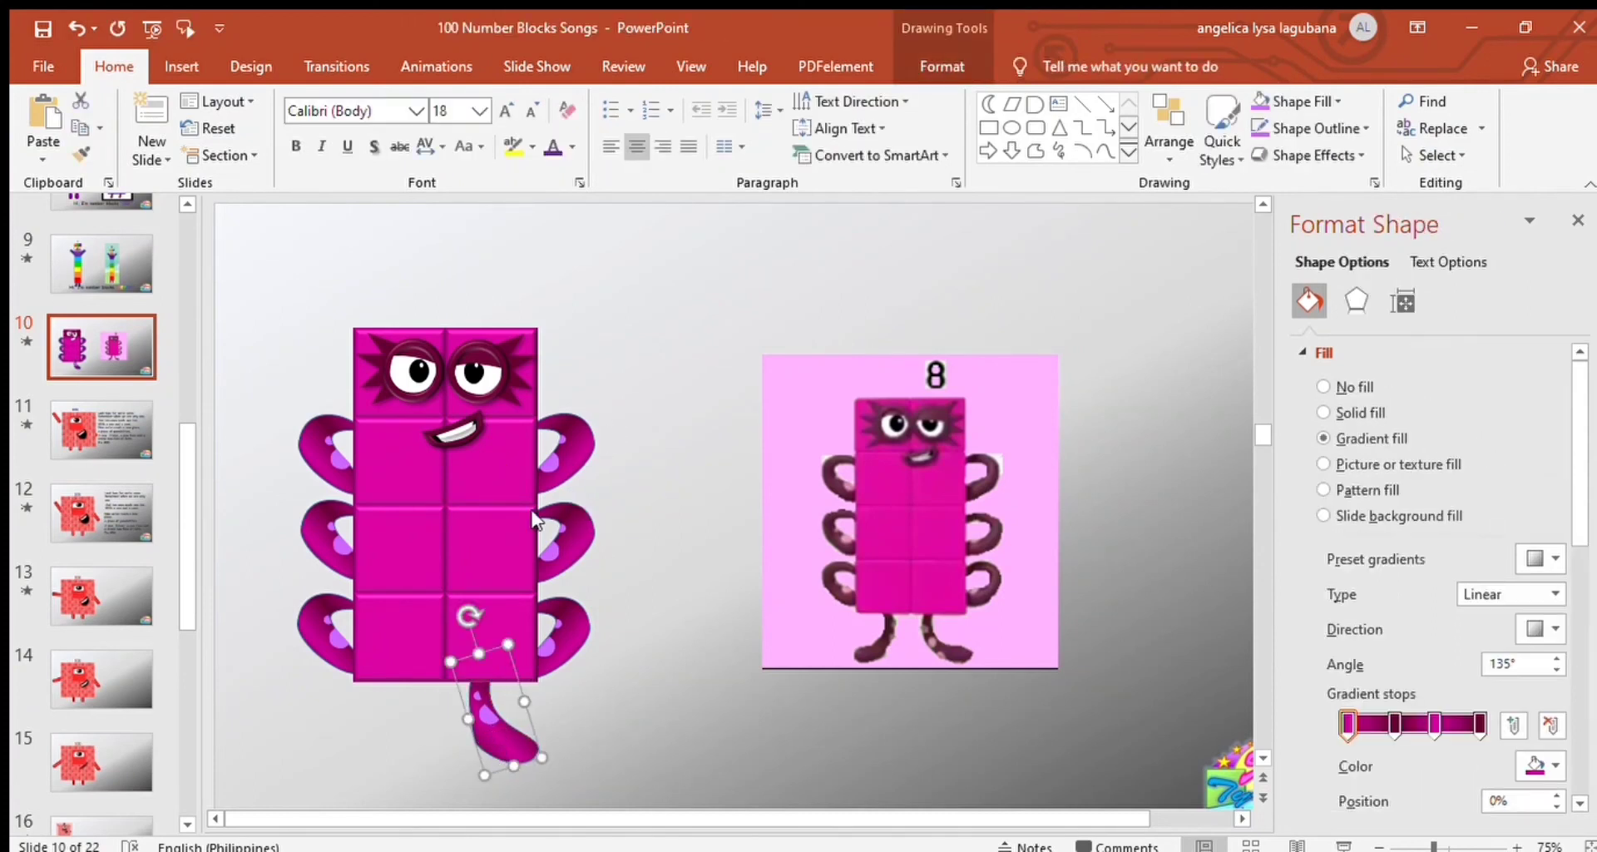
{"action": "left_click", "coordinate": [499, 699]}
Step: Check the spots and selection on the finished downward leg
{"action": "left_click", "coordinate": [482, 715]}
{"action": "left_click", "coordinate": [492, 721]}
{"action": "scroll", "coordinate": [527, 777], "scroll_direction": "down", "scroll_amount": 1}
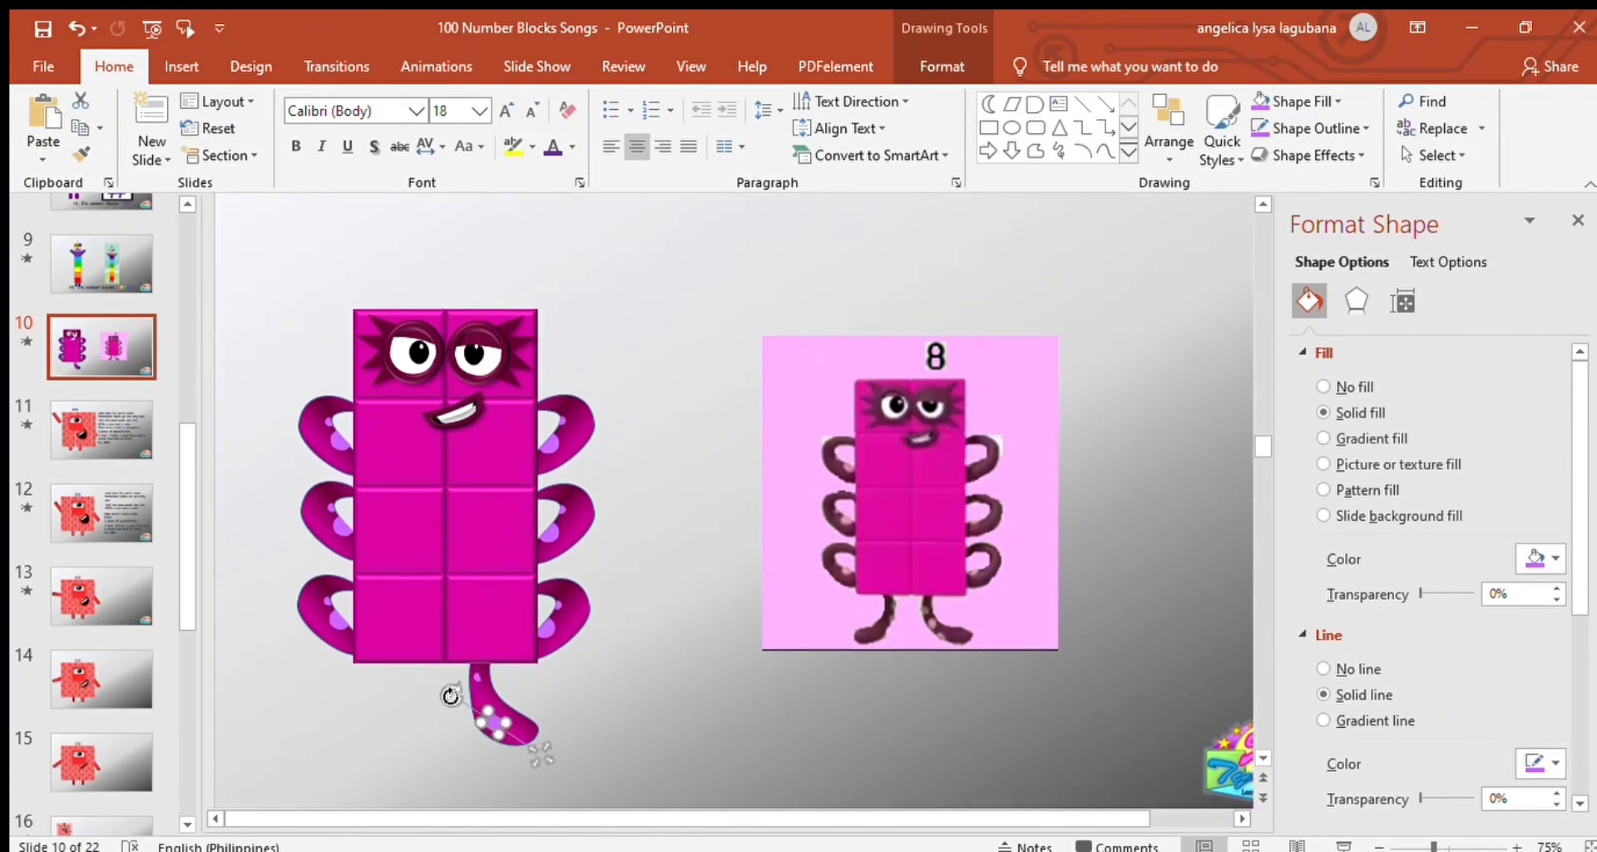
{"action": "left_click", "coordinate": [516, 704]}
{"action": "left_click", "coordinate": [498, 737]}
{"action": "left_click", "coordinate": [481, 682]}
{"action": "left_click", "coordinate": [454, 630]}
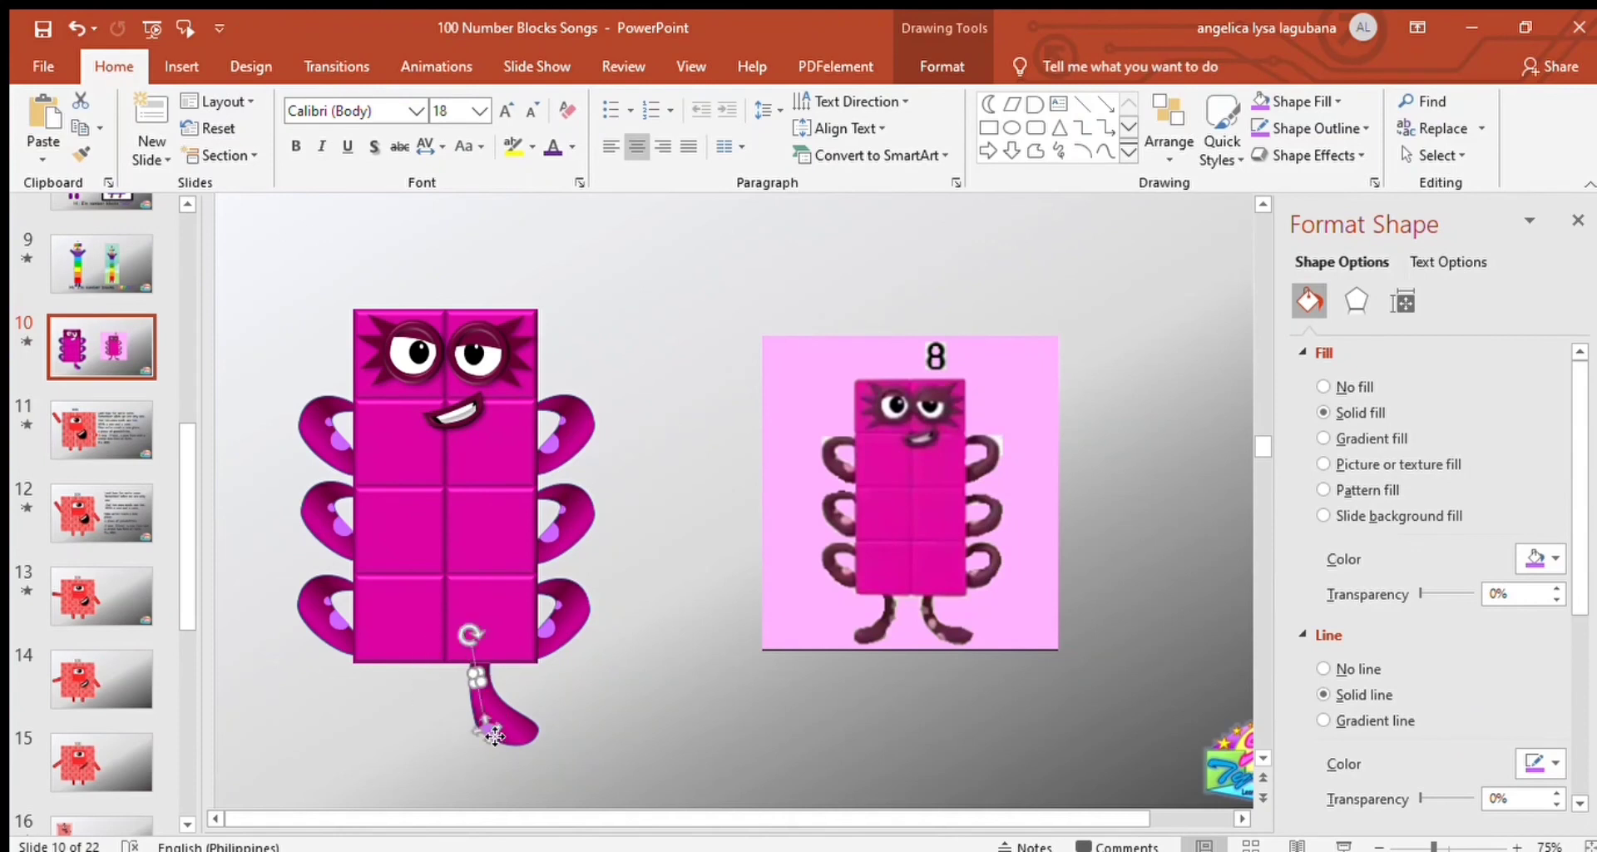
{"action": "scroll", "coordinate": [303, 118], "scroll_direction": "down", "scroll_amount": 2}
{"action": "scroll", "coordinate": [378, 154], "scroll_direction": "up", "scroll_amount": 1}
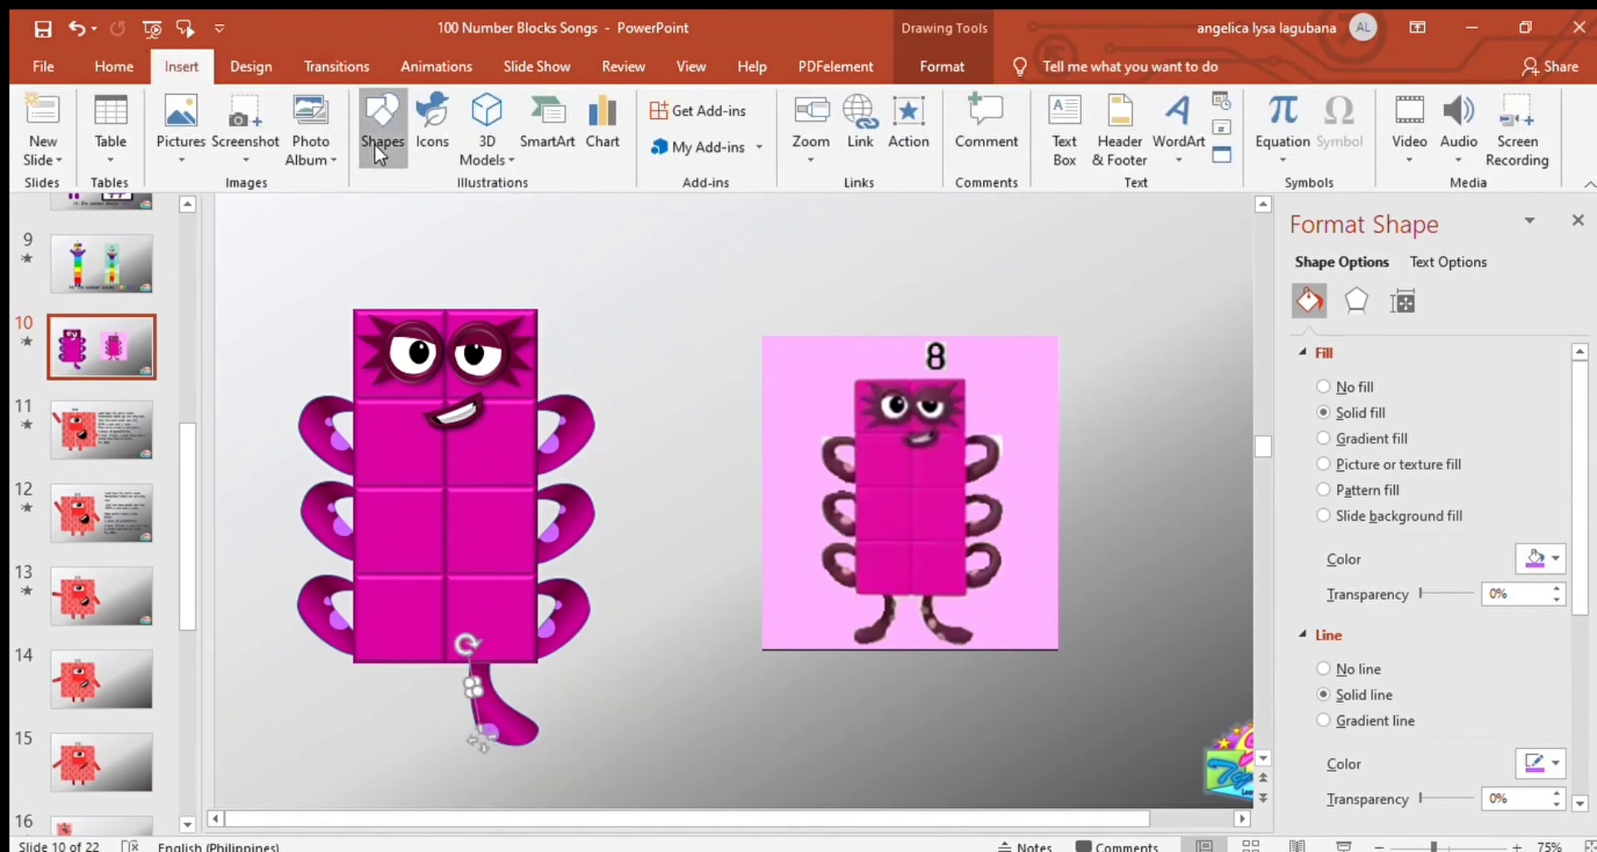
Step: Draw a small oval spot on the leg, then copy and flip the leg into a second leg
{"action": "left_click_drag", "start_coordinate": [506, 729], "coordinate": [516, 738]}
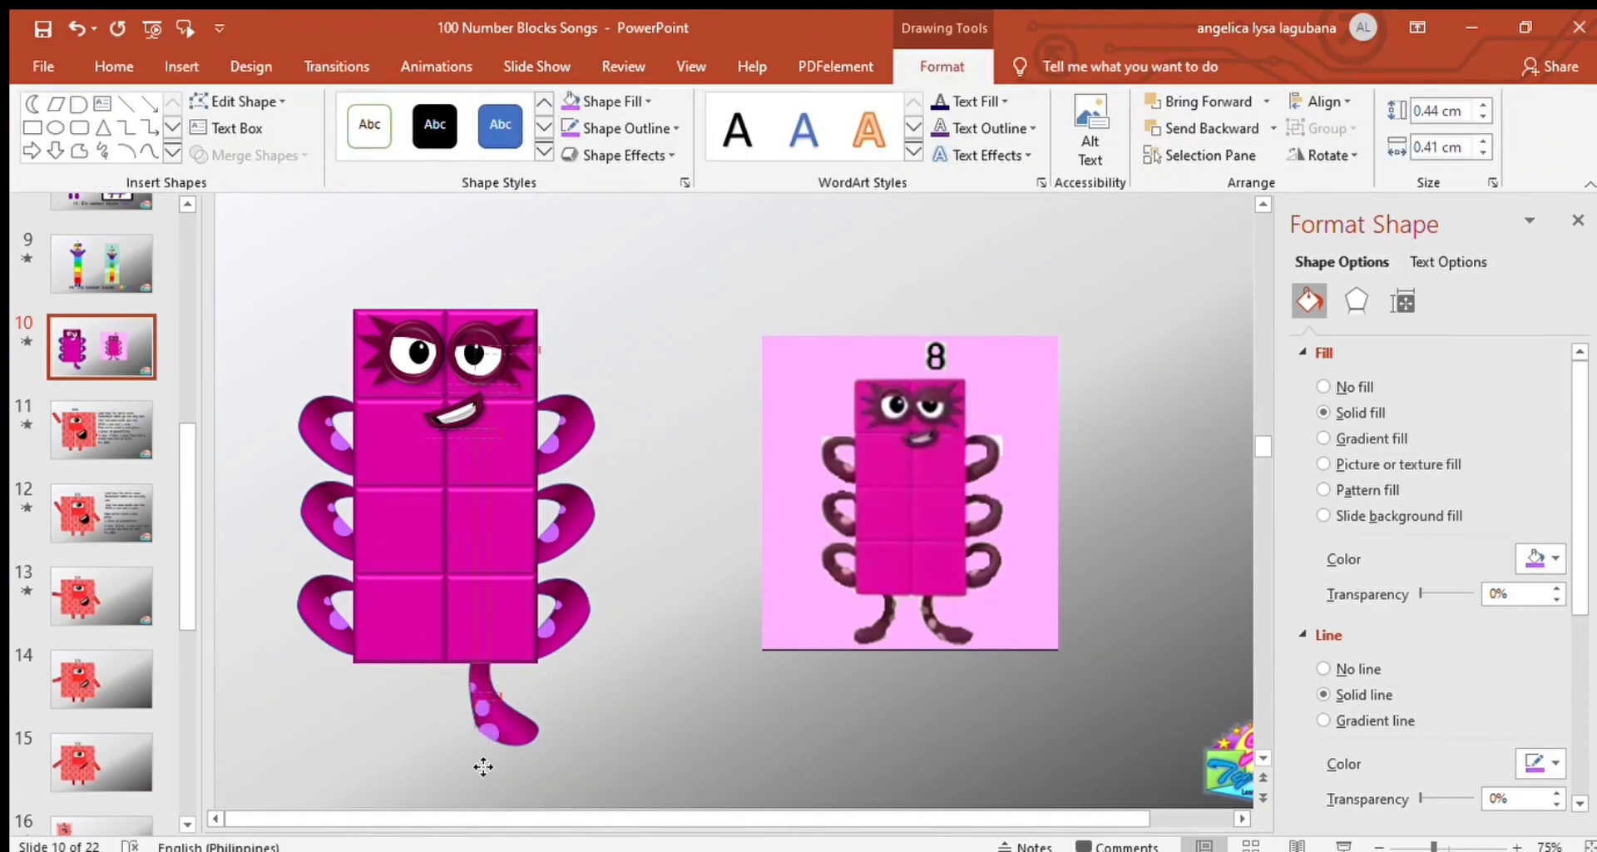
{"action": "left_click", "coordinate": [589, 757]}
{"action": "left_click", "coordinate": [495, 657]}
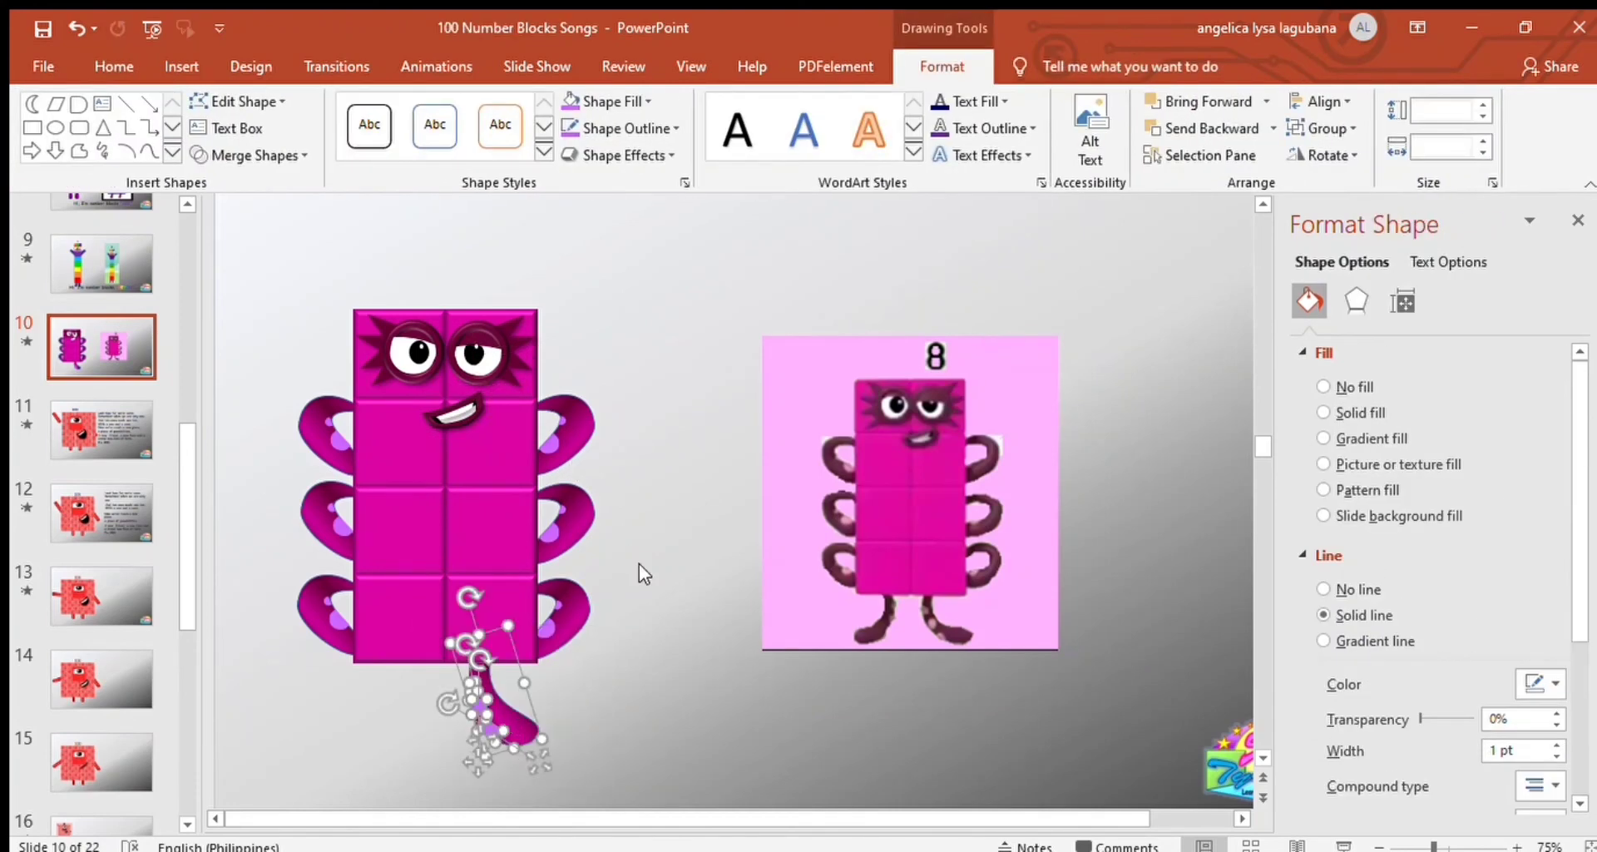
{"action": "left_click_drag", "start_coordinate": [536, 690], "coordinate": [403, 722]}
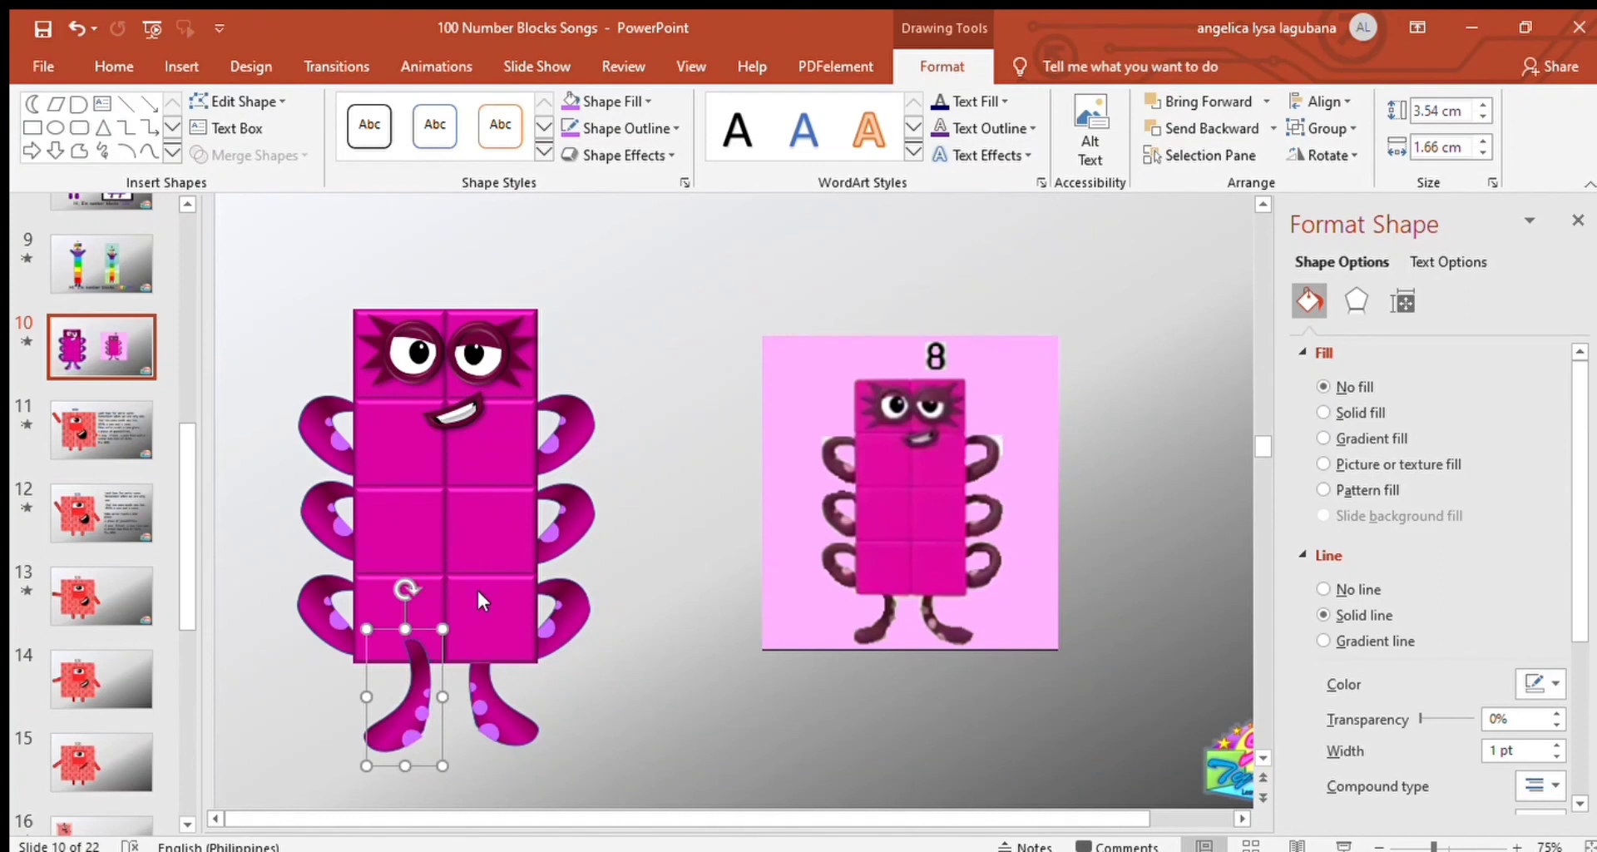
{"action": "left_click", "coordinate": [412, 728]}
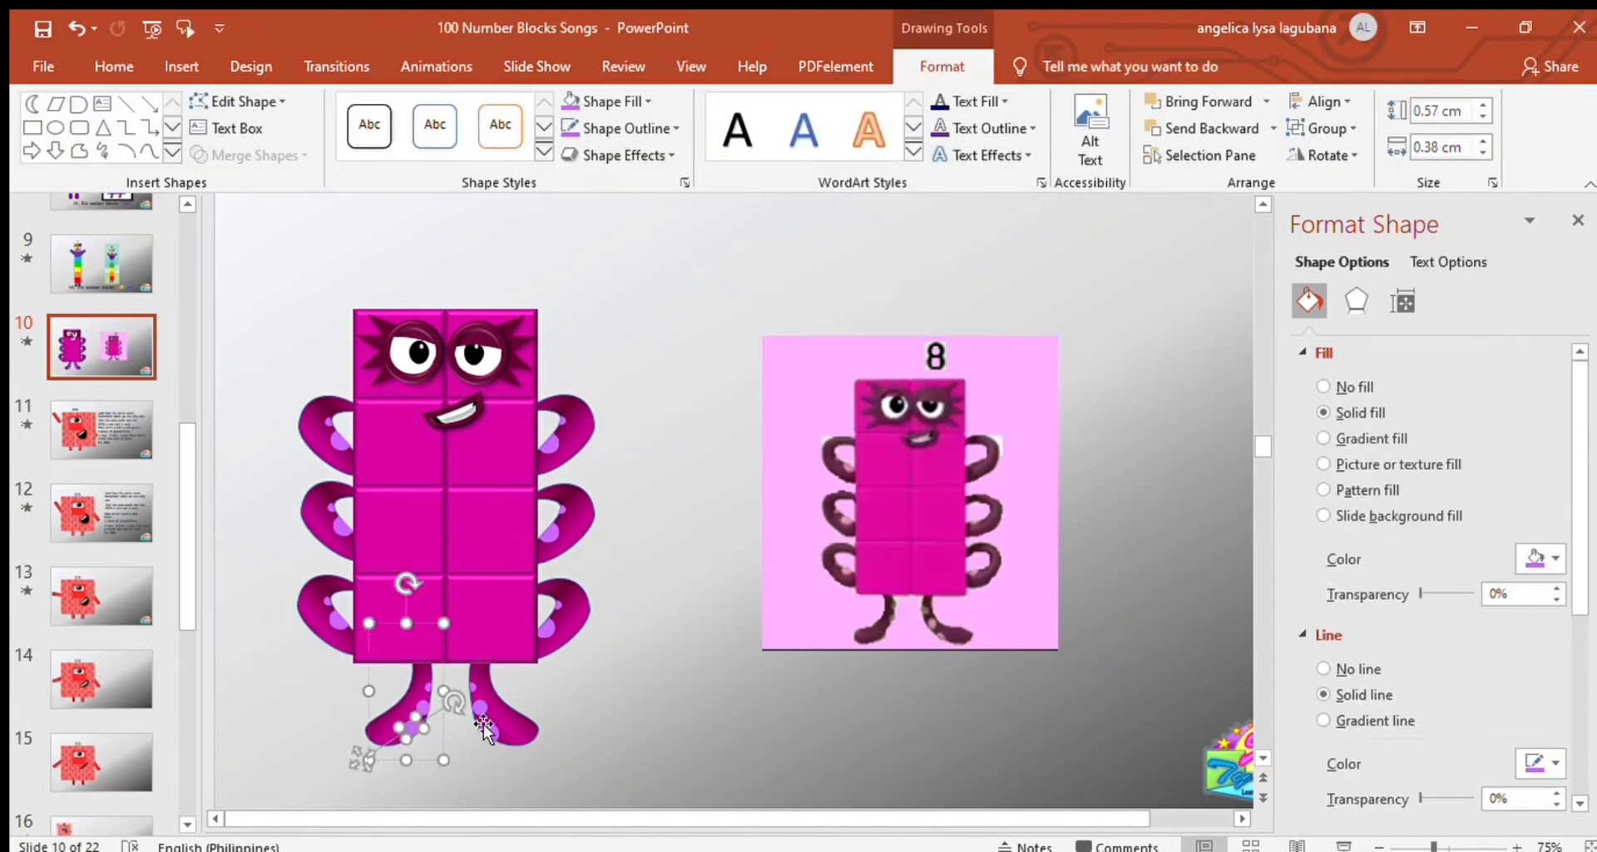
{"action": "left_click", "coordinate": [542, 759]}
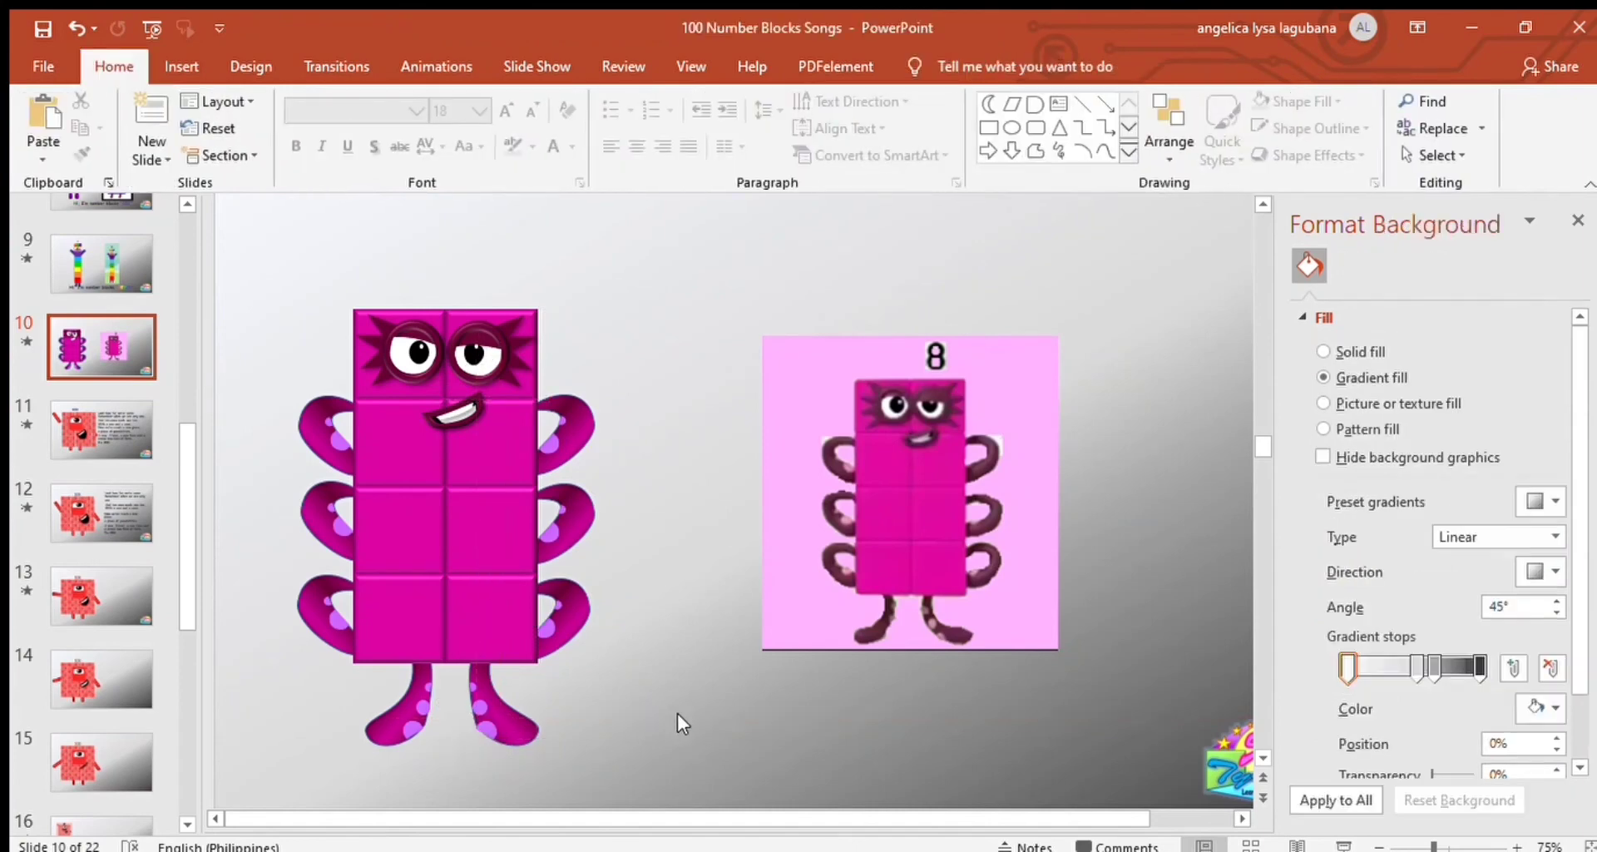
Step: Add a text box reading '8' above the block in Comic Sans MS
{"action": "left_click", "coordinate": [181, 67]}
{"action": "left_click", "coordinate": [1068, 127]}
{"action": "left_click", "coordinate": [474, 229]}
{"action": "type", "text": "8"}
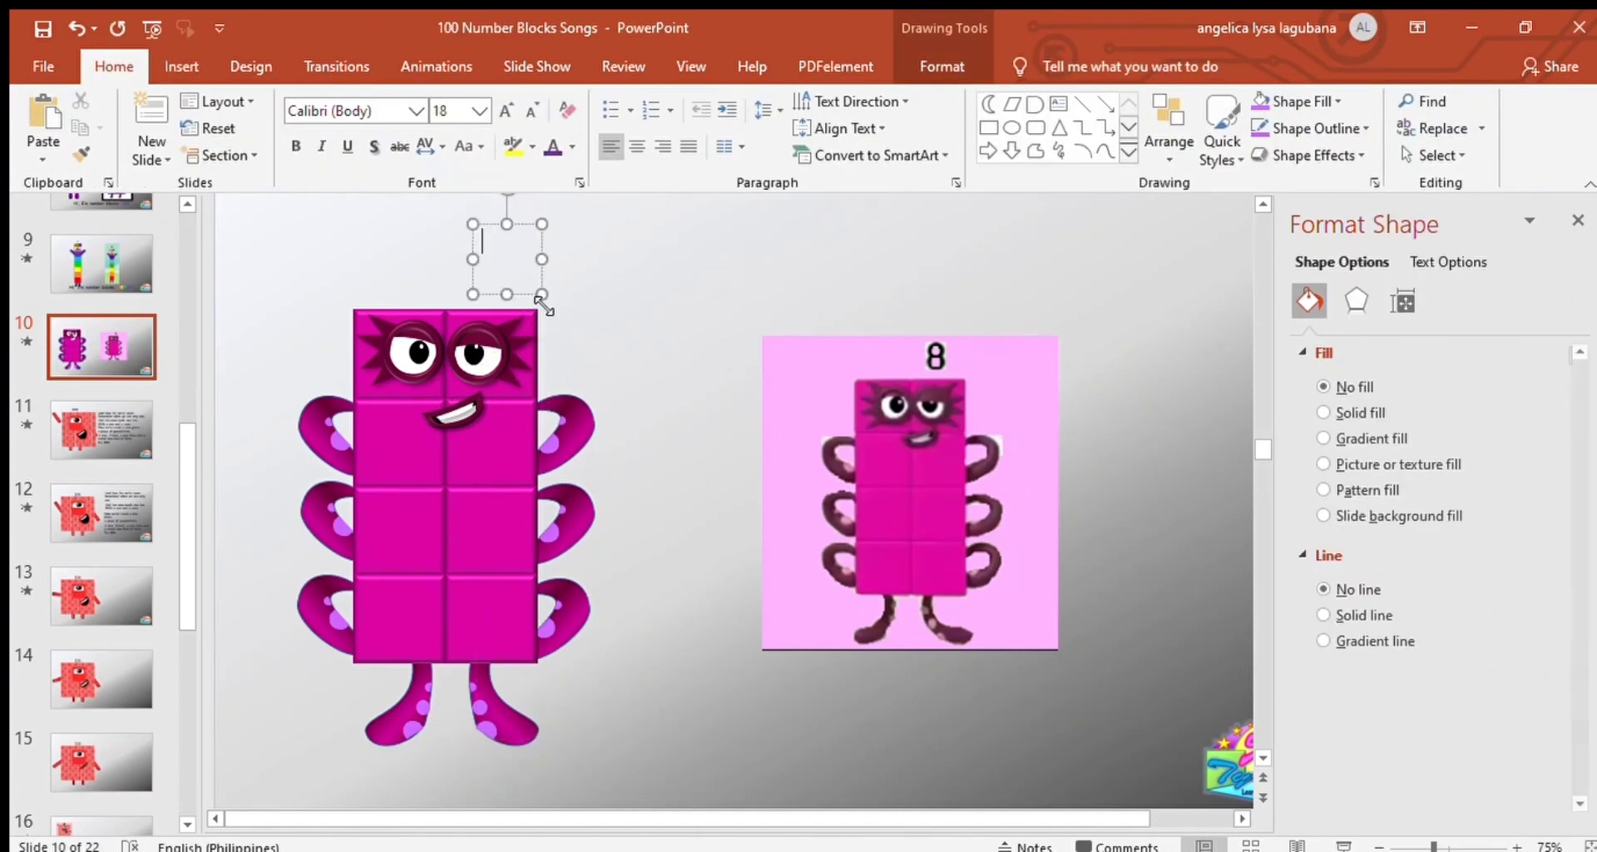
{"action": "left_click", "coordinate": [319, 111]}
{"action": "type", "text": "Comic Sans MS"}
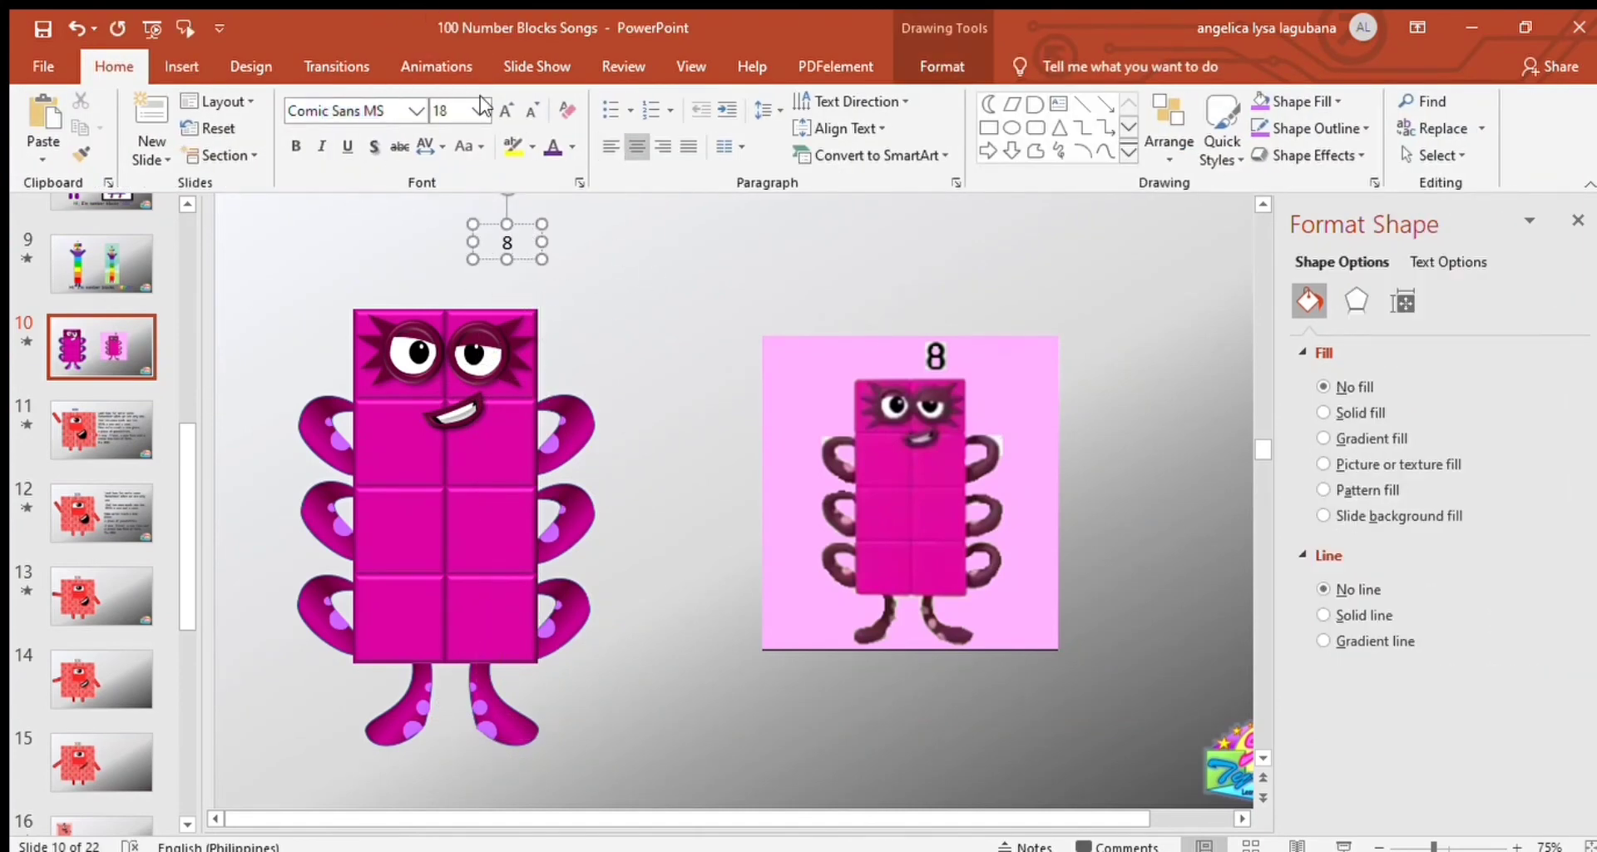
Step: Enlarge the '8' label to 54 pt and select every part of the finished character
{"action": "left_click", "coordinate": [505, 111]}
{"action": "left_click", "coordinate": [506, 110]}
{"action": "left_click", "coordinate": [506, 110]}
{"action": "left_click", "coordinate": [506, 111]}
{"action": "left_click", "coordinate": [610, 722]}
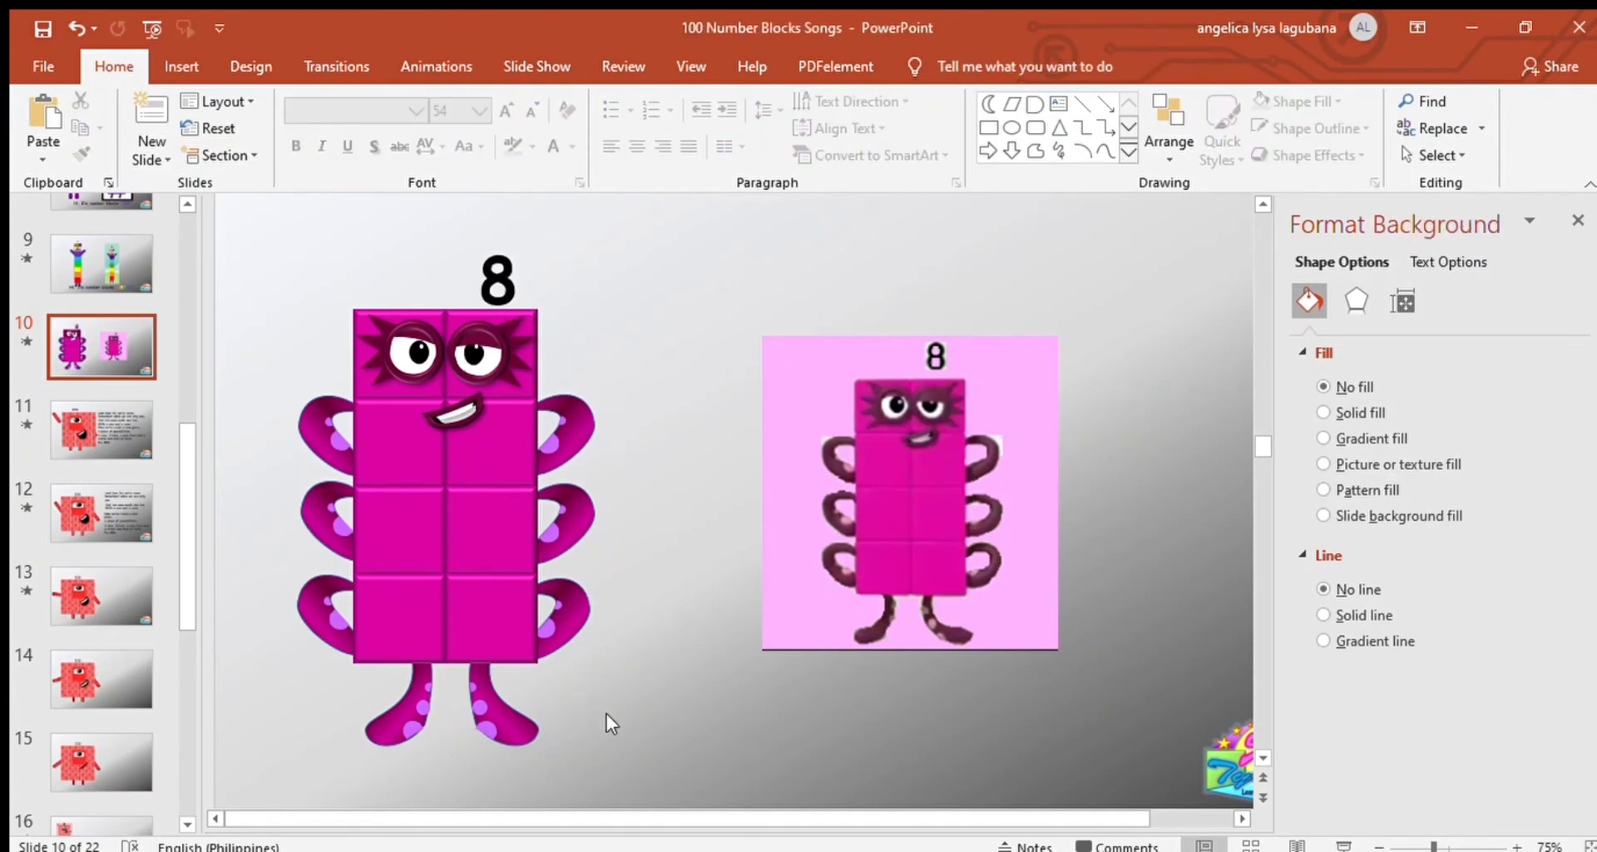
{"action": "left_click_drag", "start_coordinate": [606, 779], "coordinate": [235, 212]}
{"action": "left_click", "coordinate": [691, 384]}
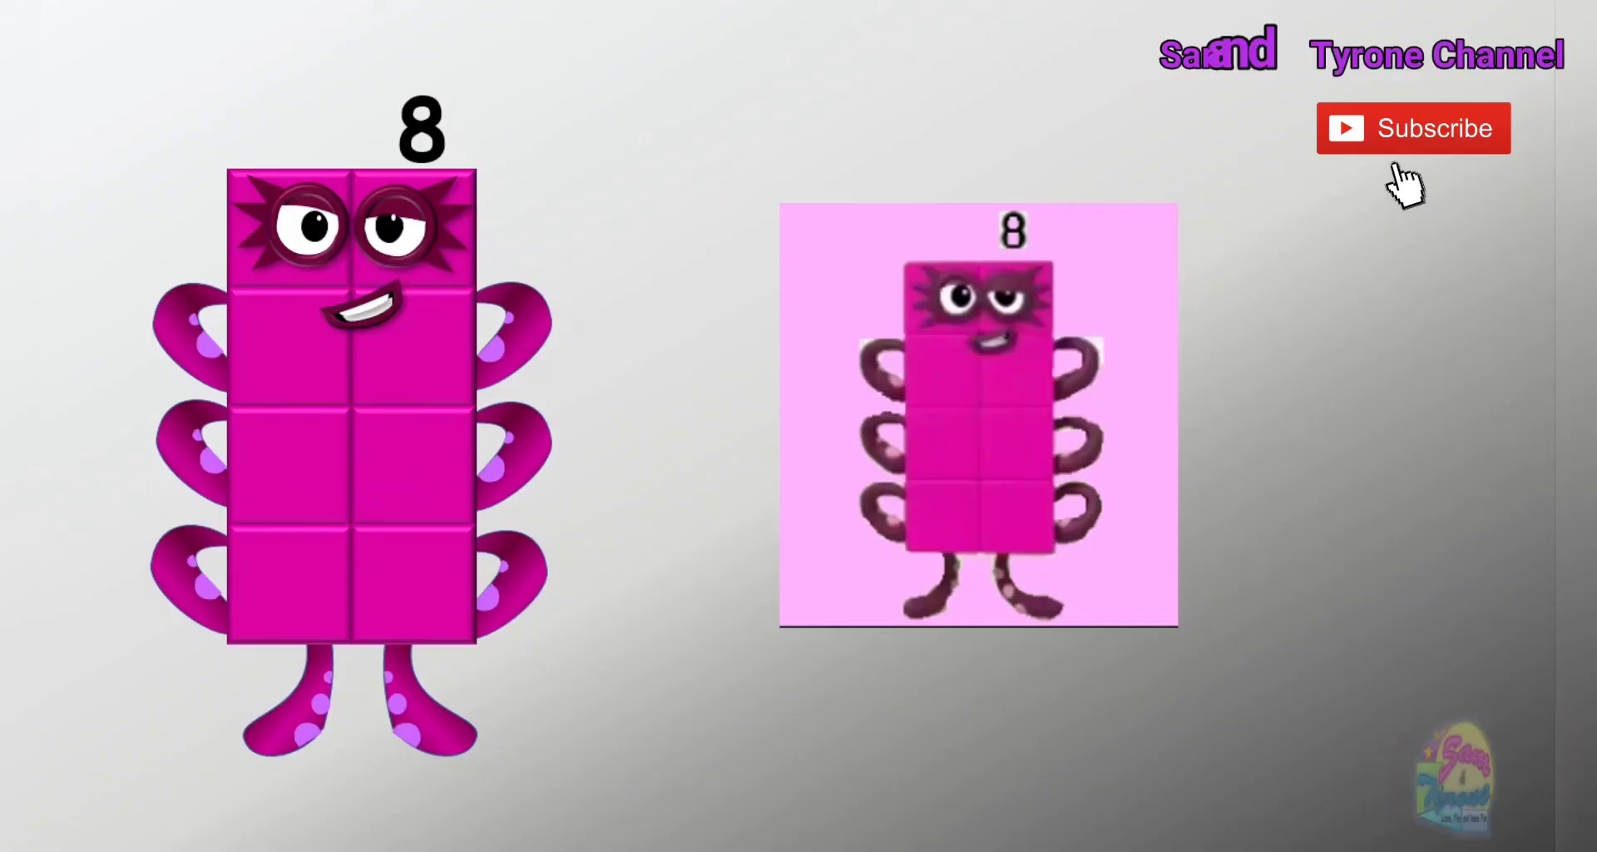